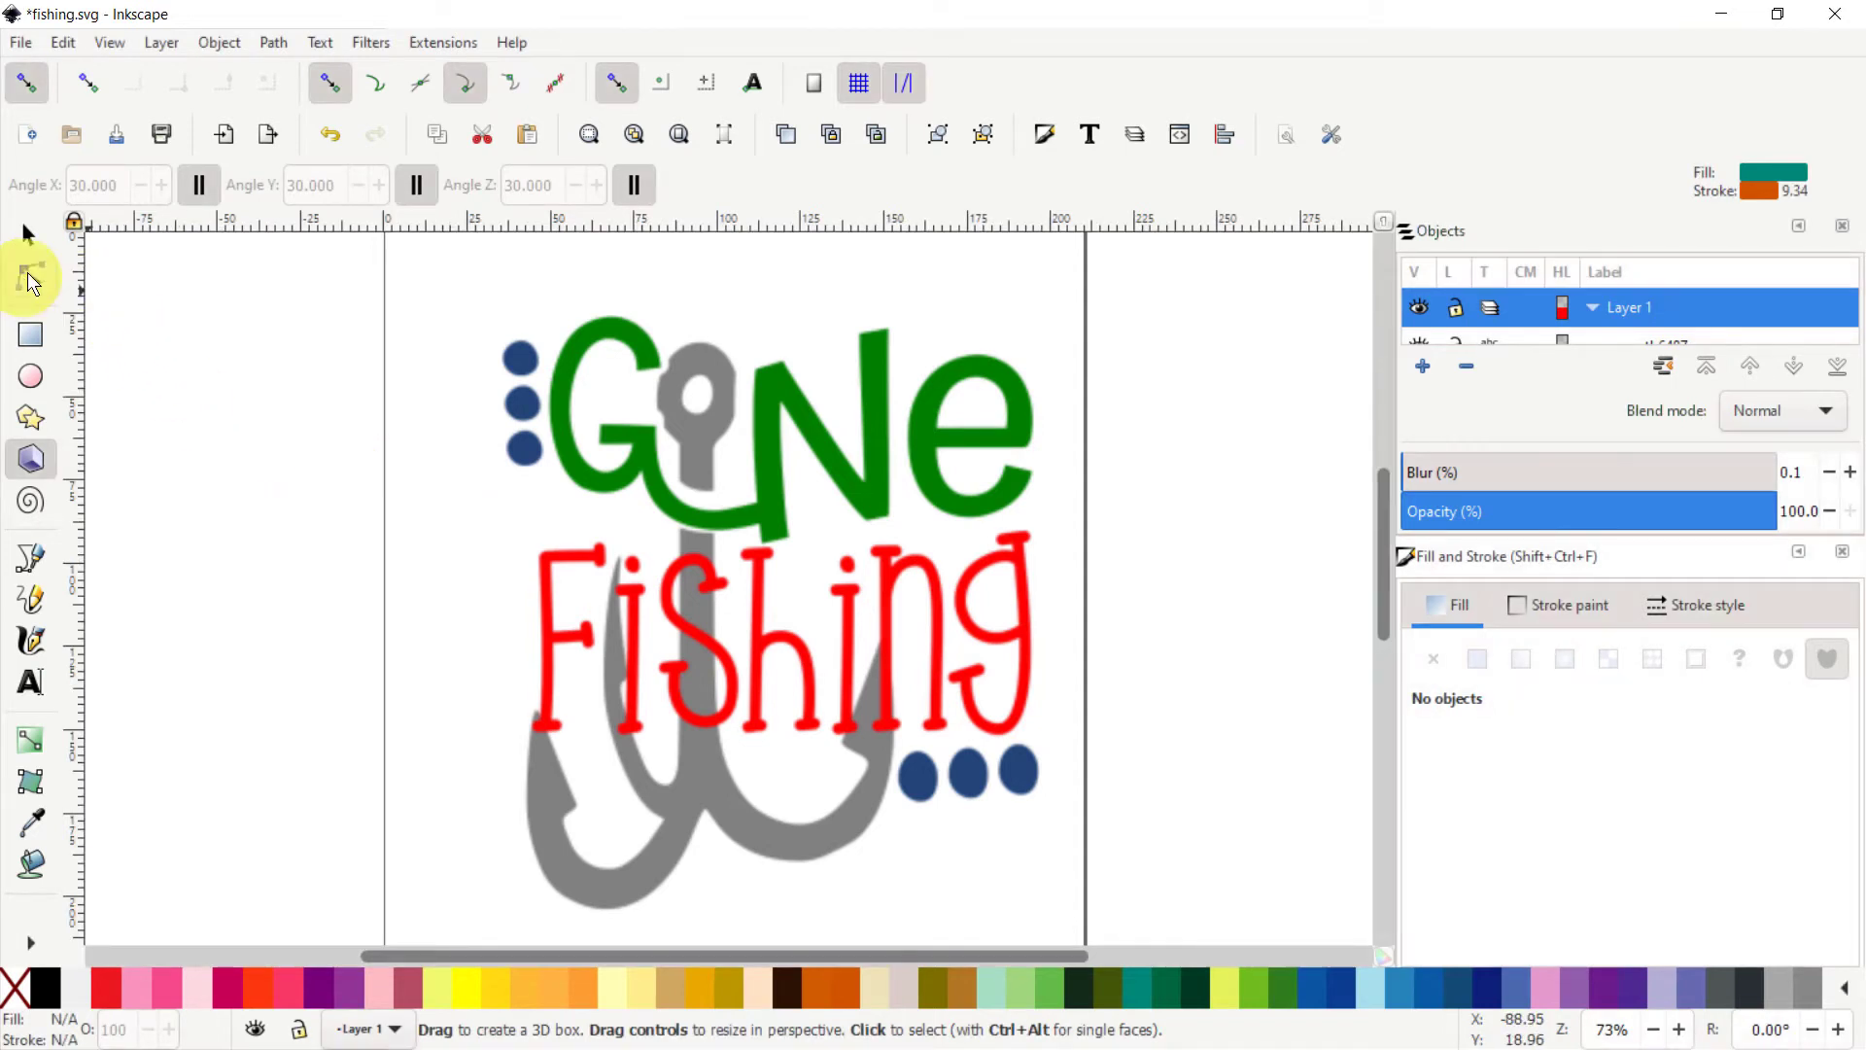
Step: Switch from the 3D box tool to the Selector tool
click(24, 237)
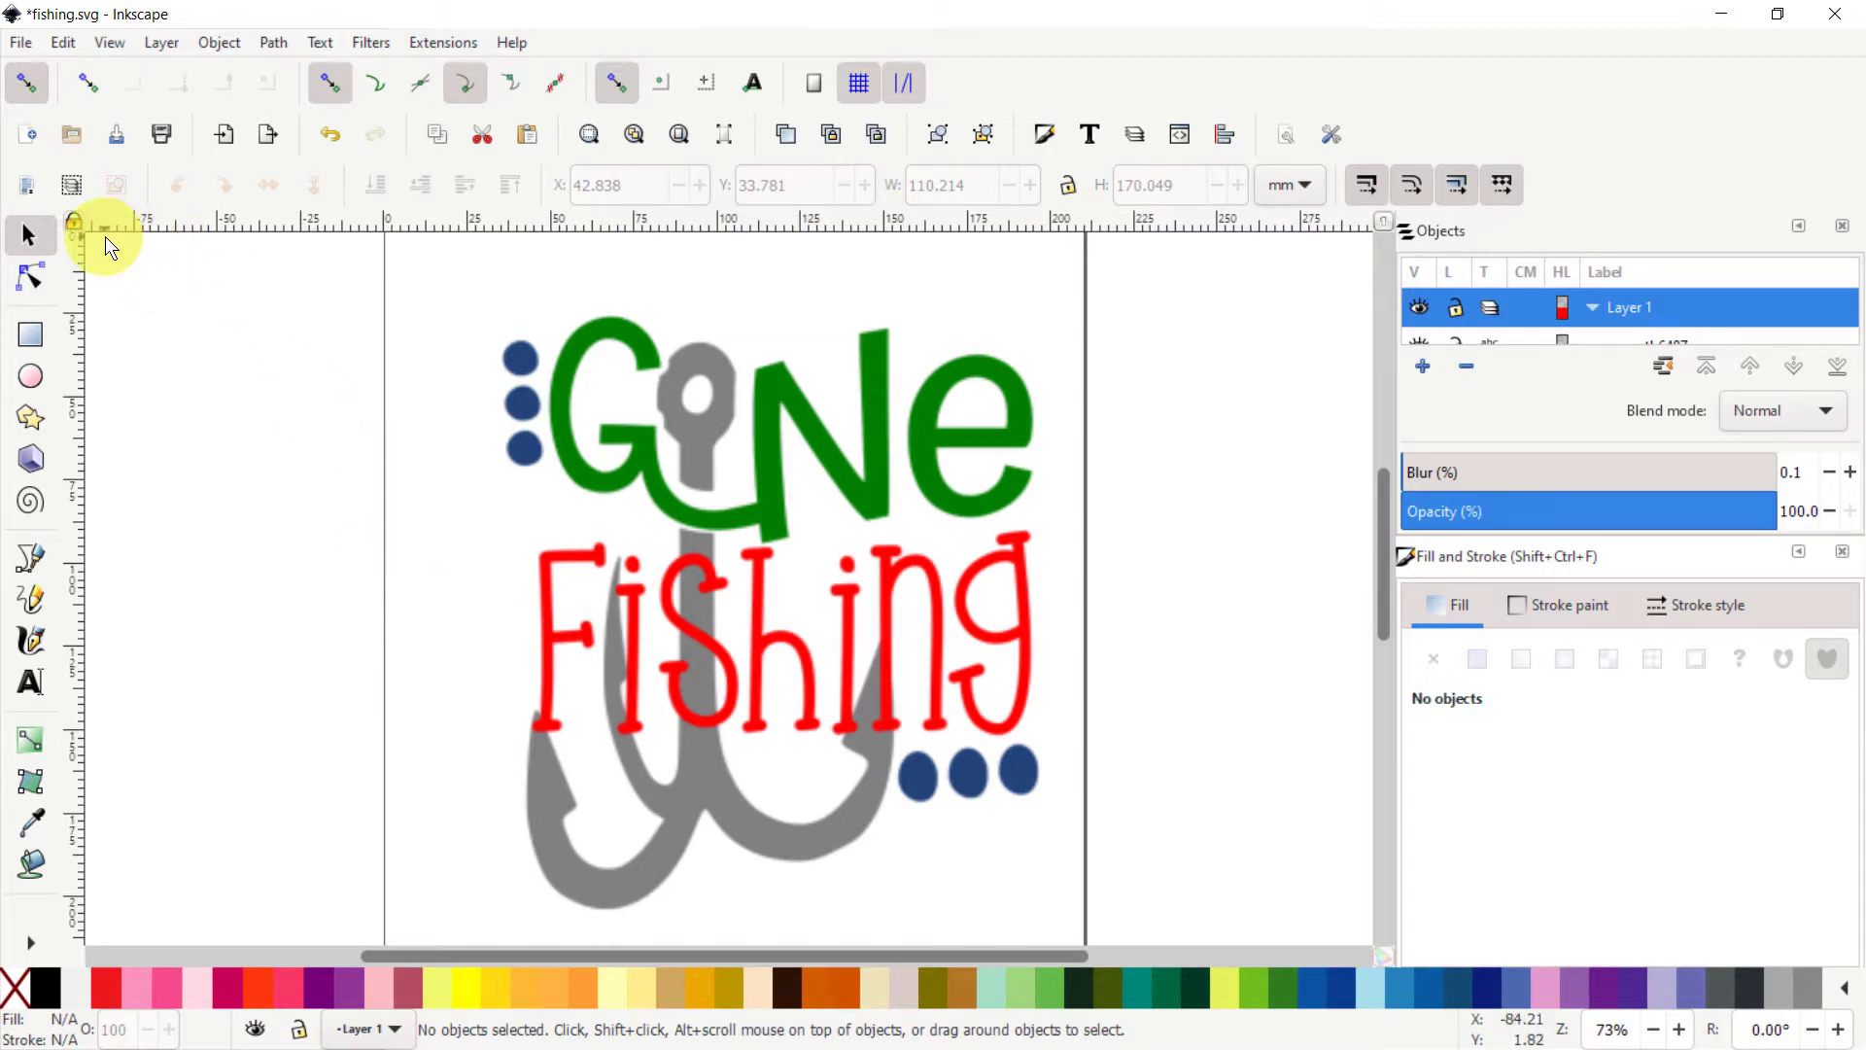
Step: Apply the Default toolbar layout from the View menu
click(109, 43)
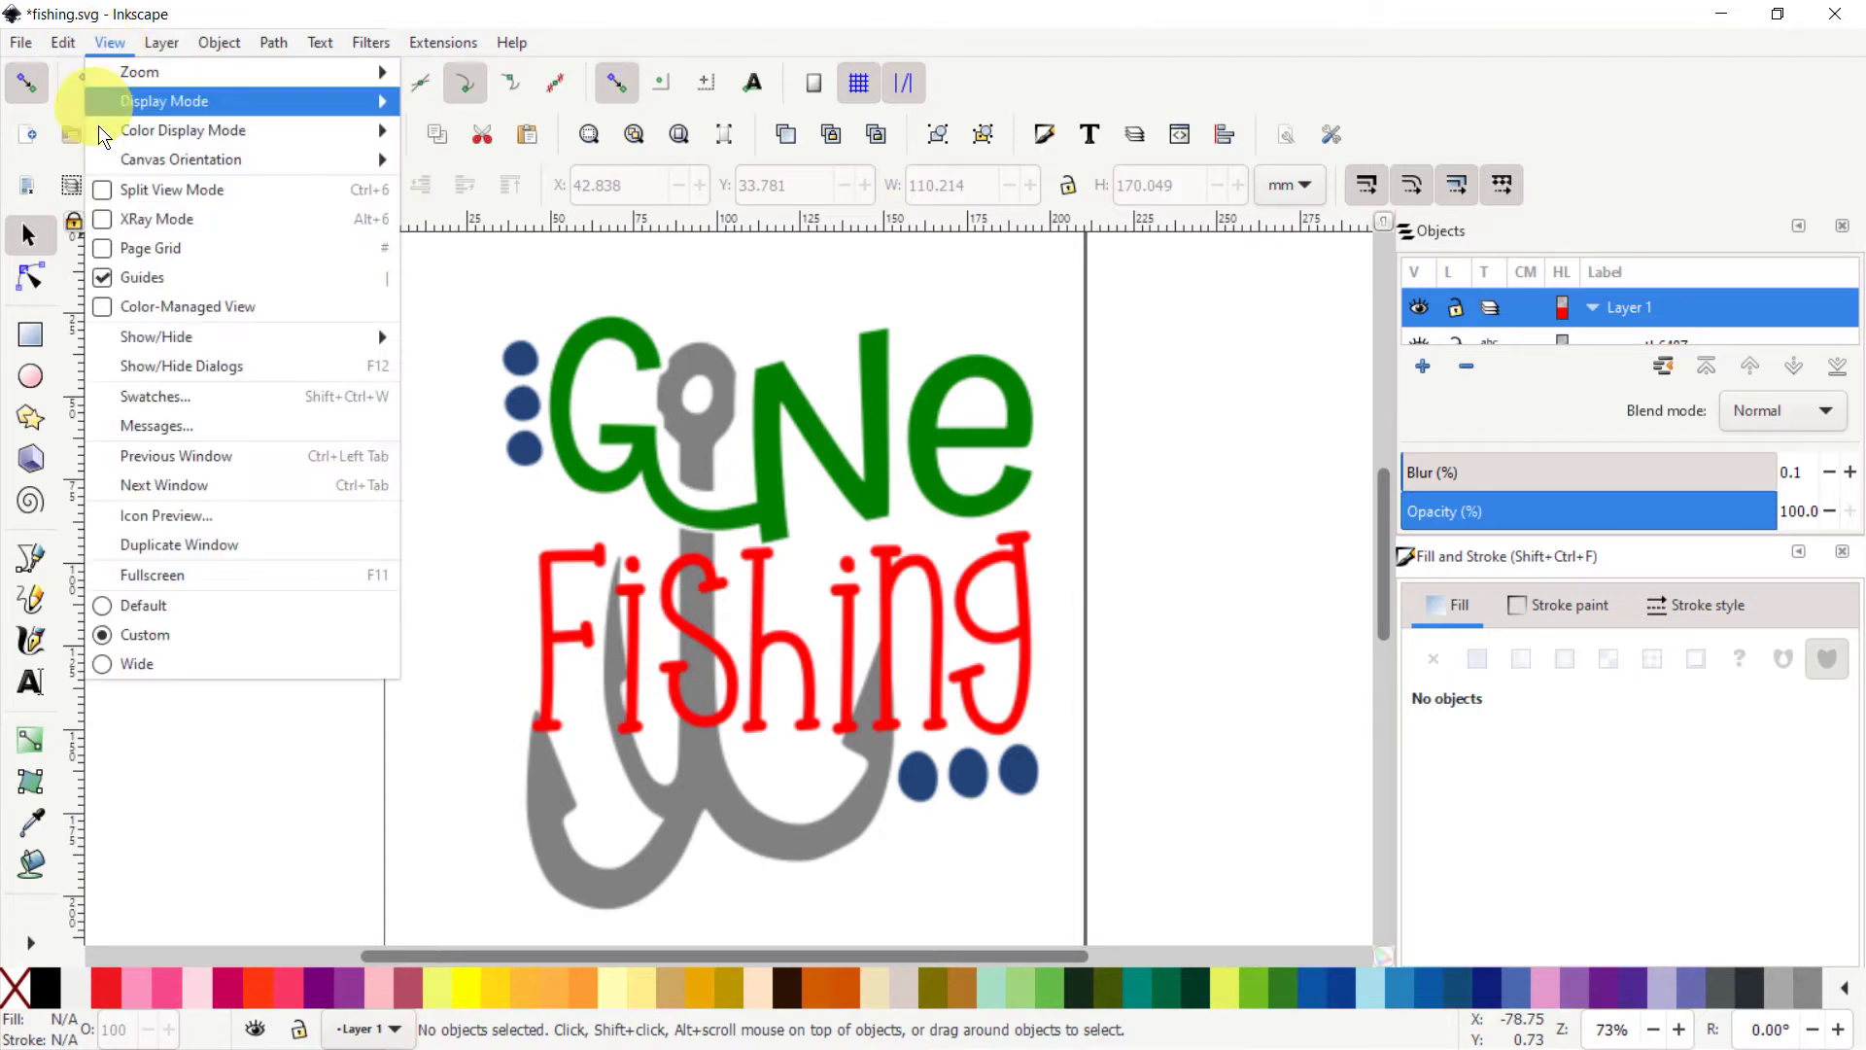
click(103, 606)
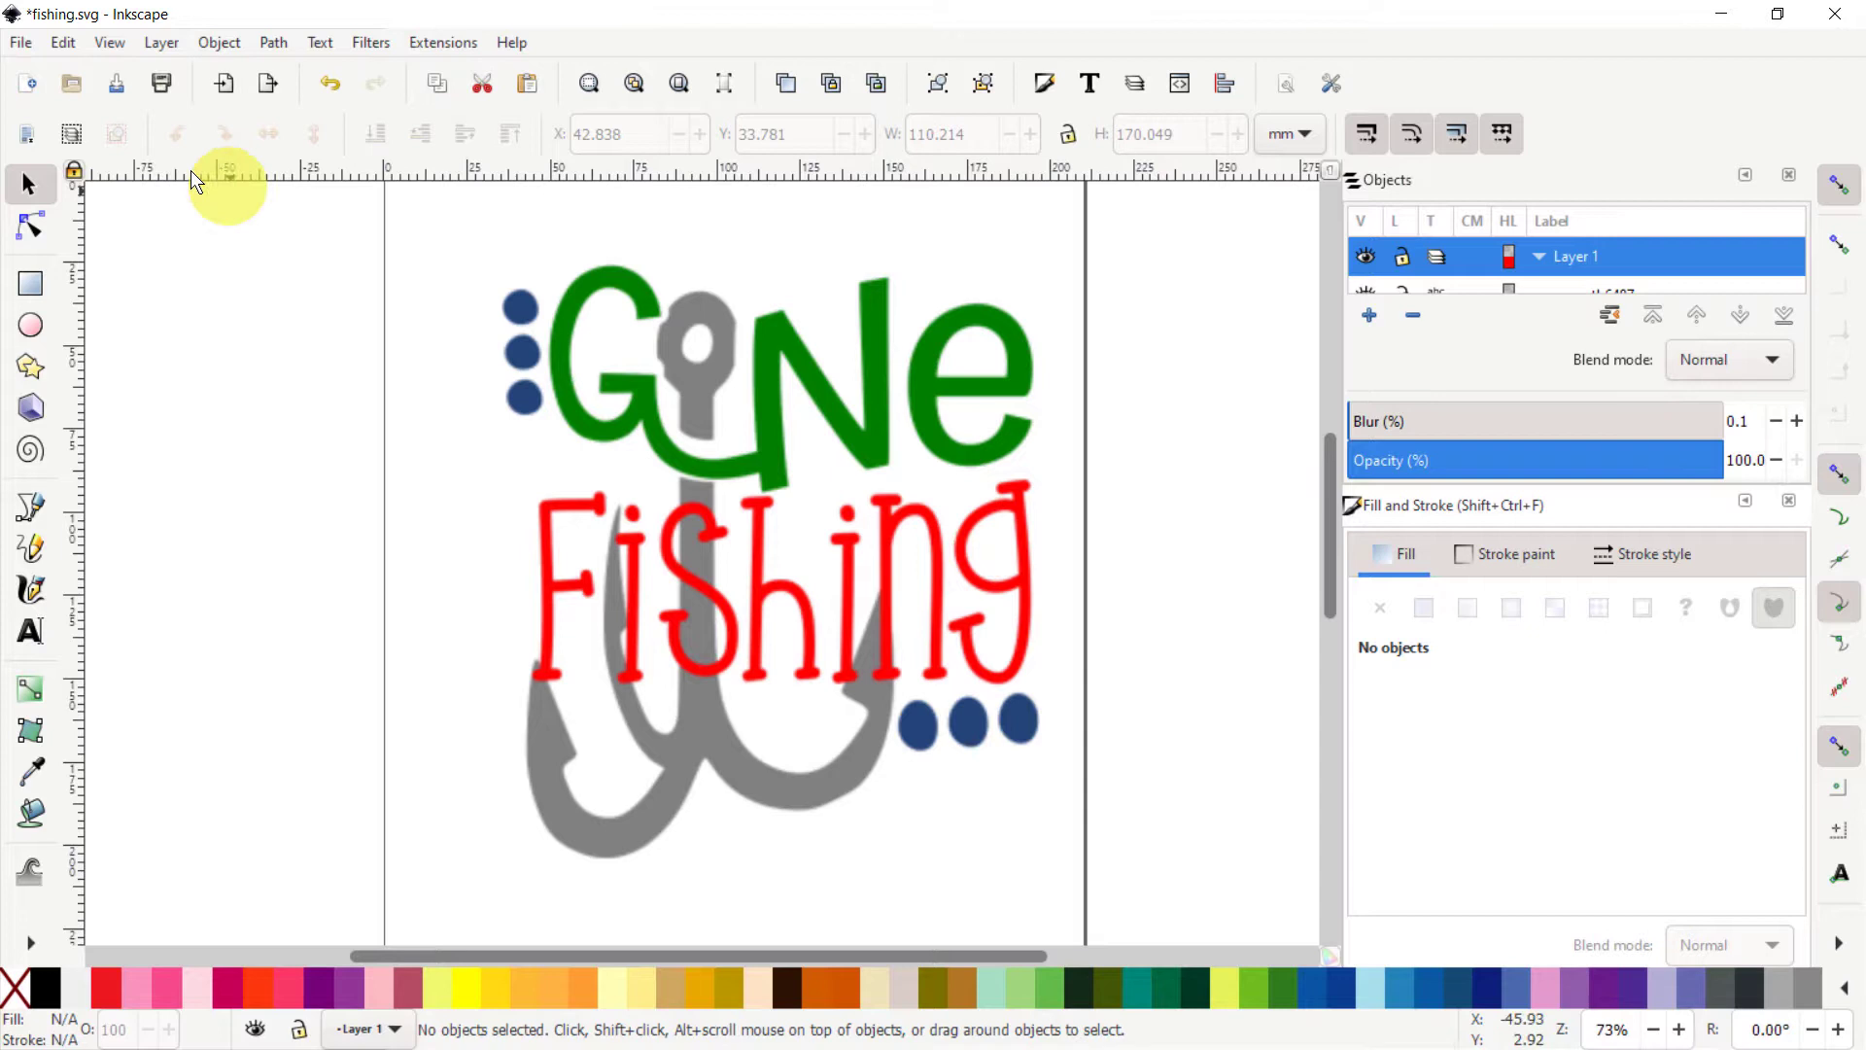
Step: Switch to the Custom layout, try the Wide layout, then return to Custom
click(109, 45)
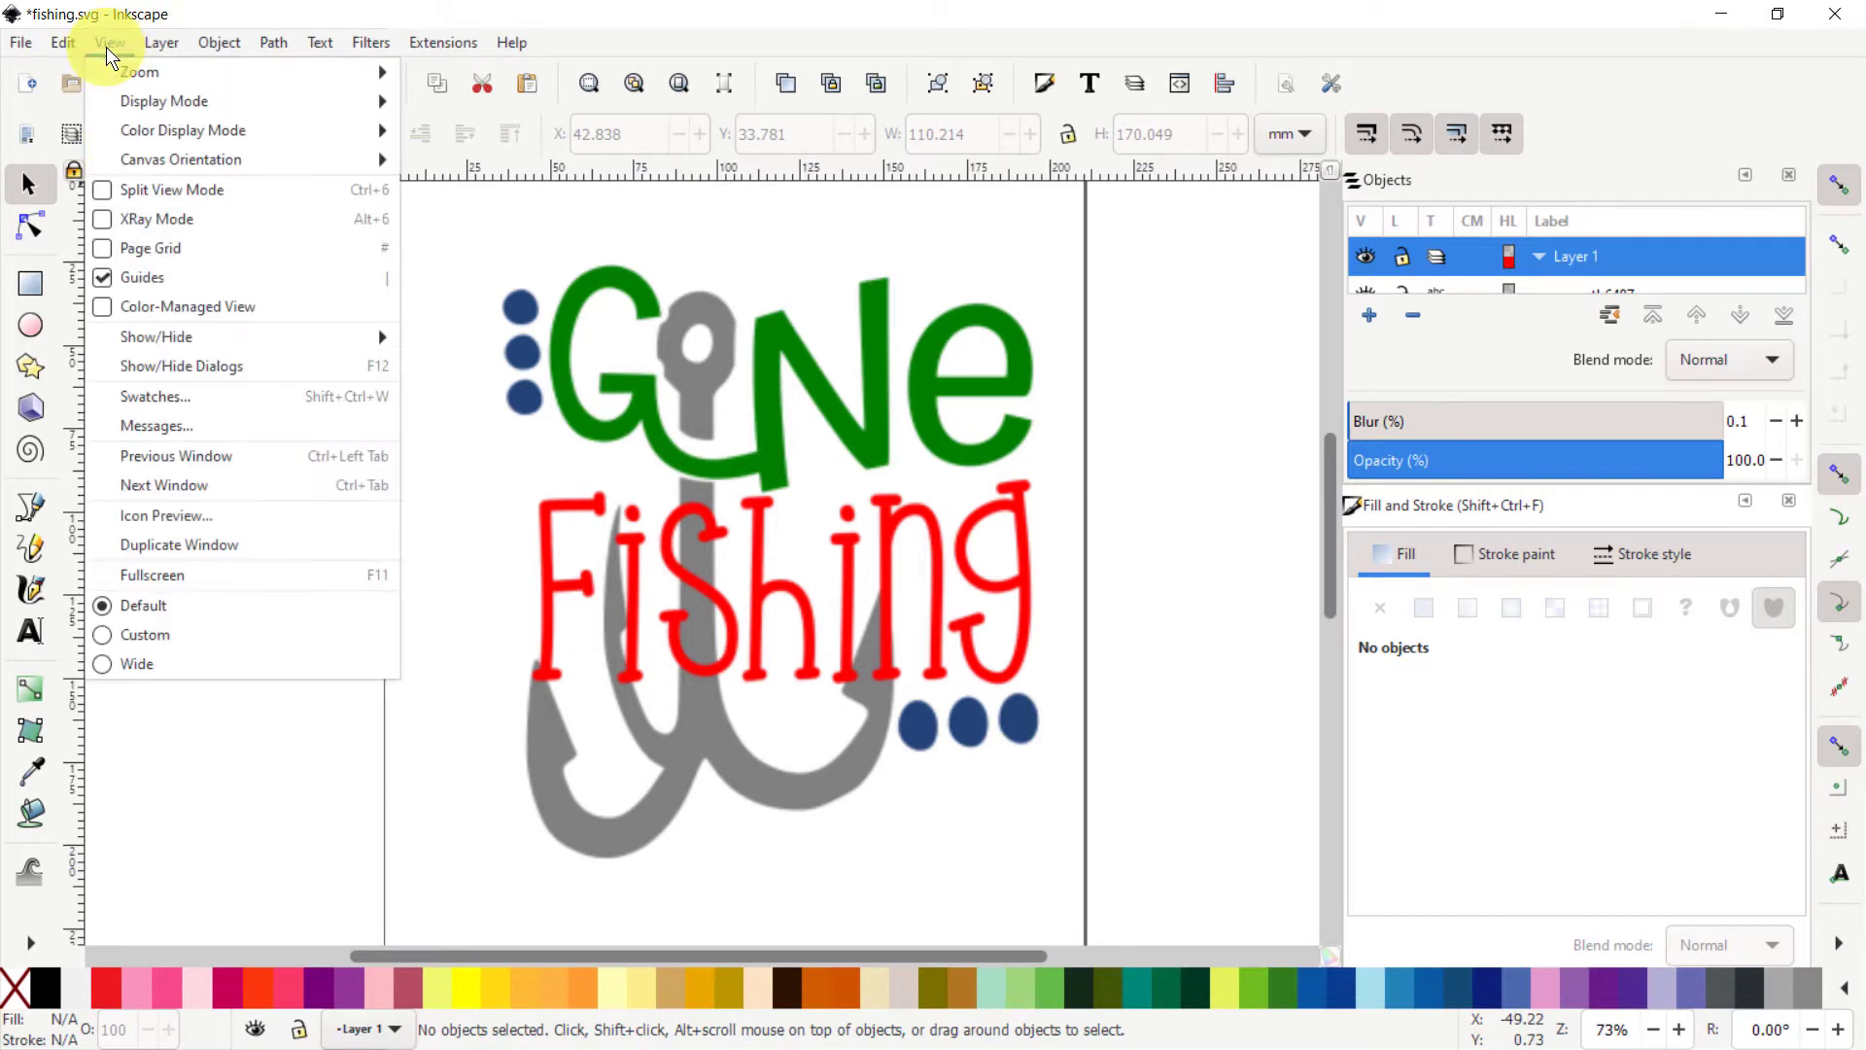
click(102, 633)
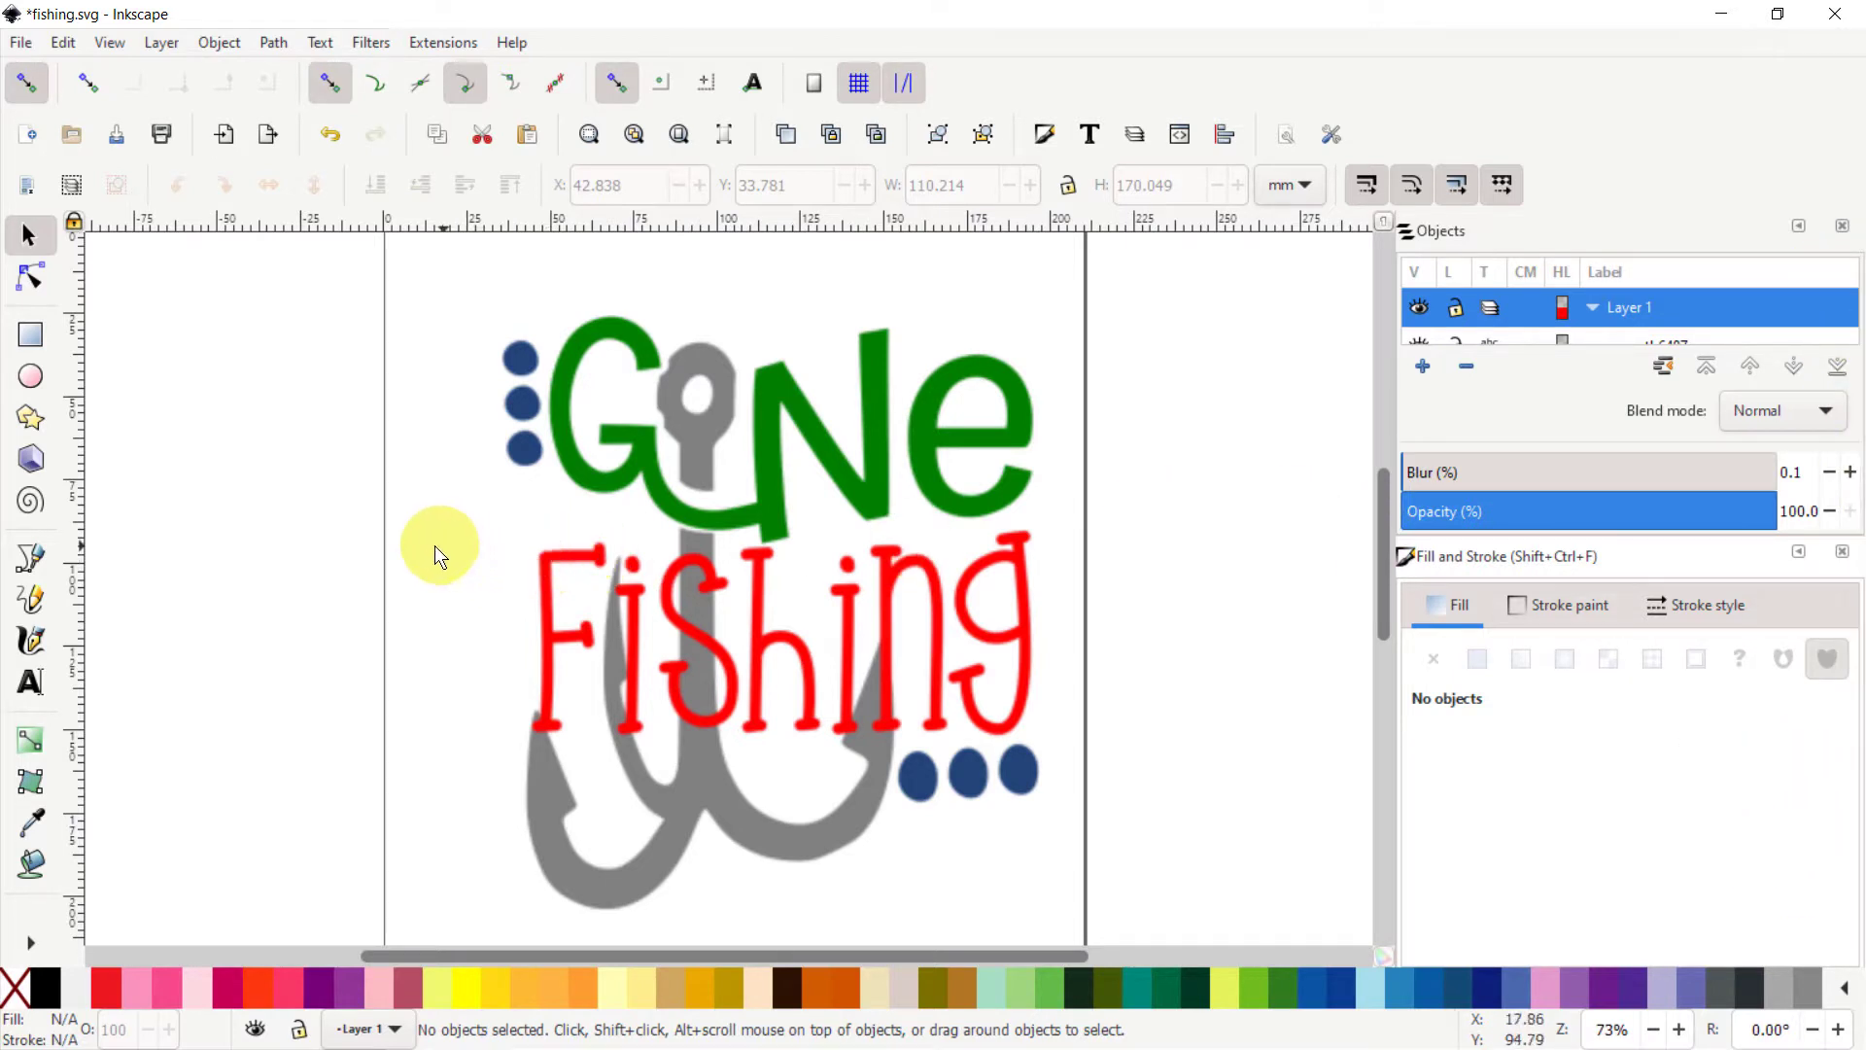
click(110, 43)
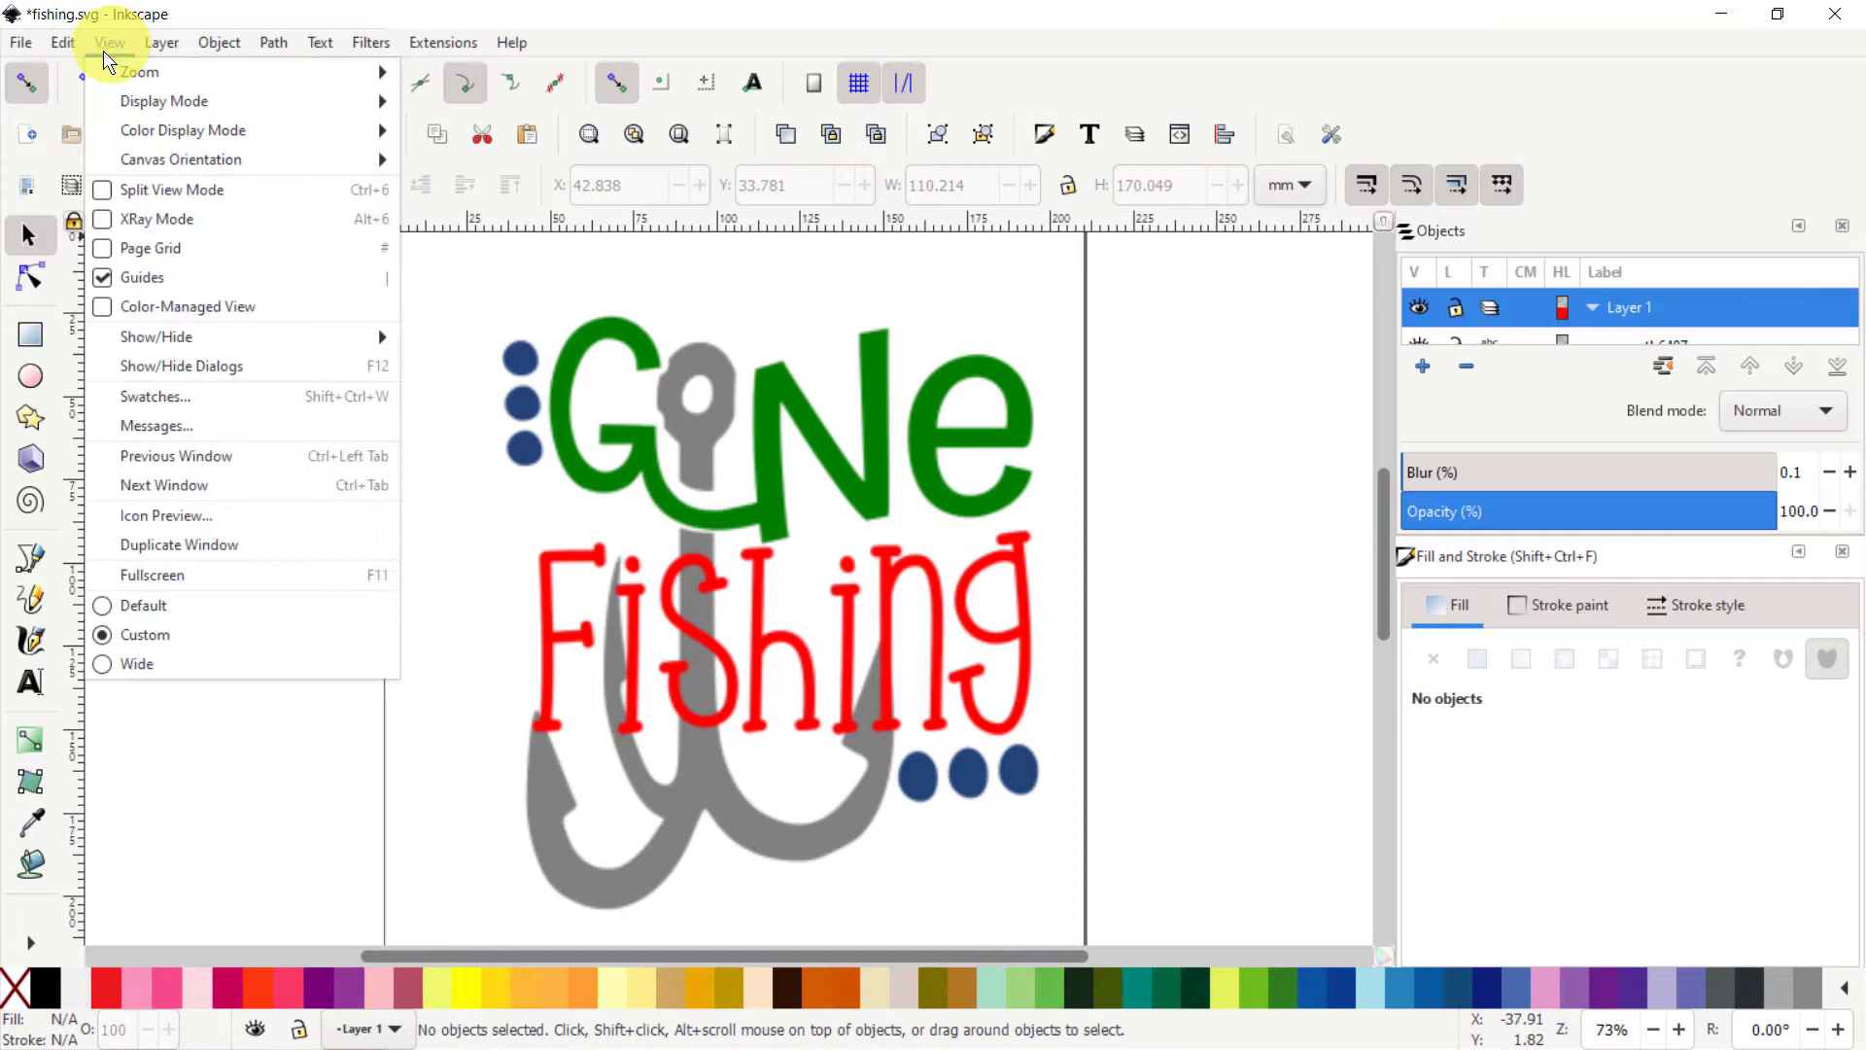
click(103, 663)
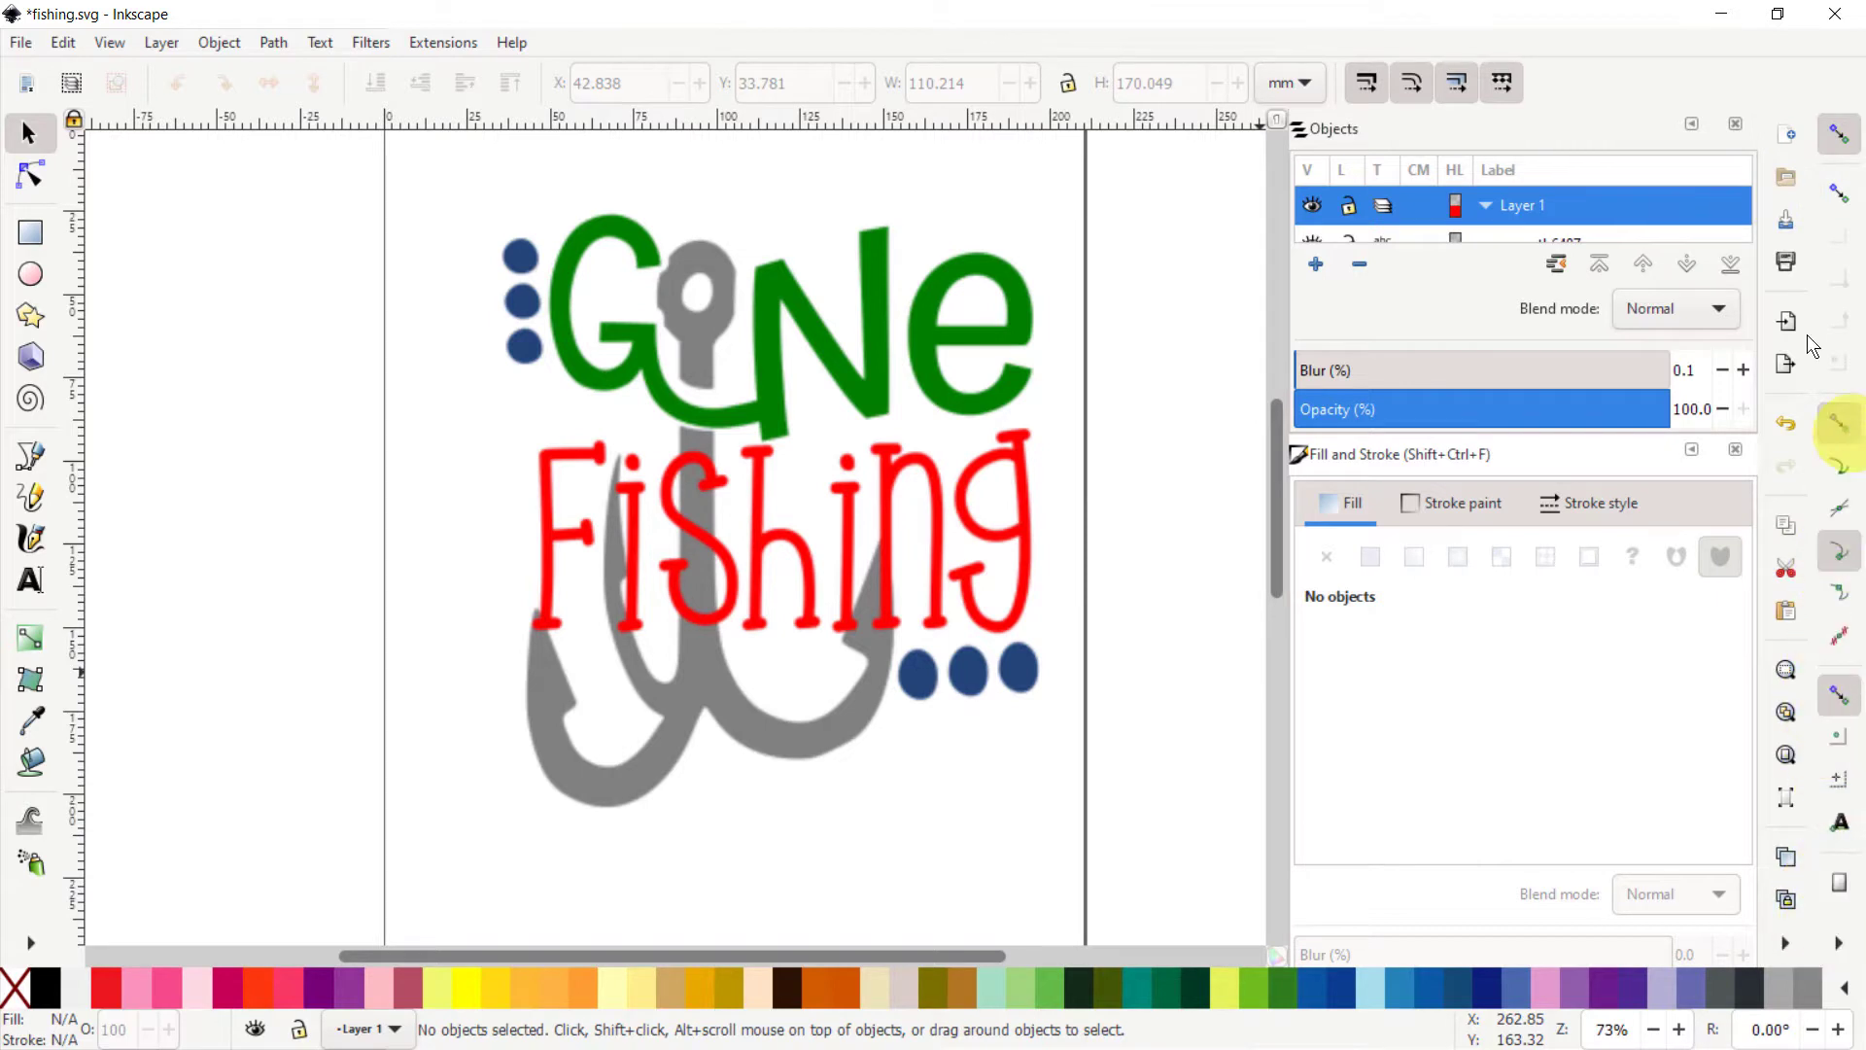
click(111, 42)
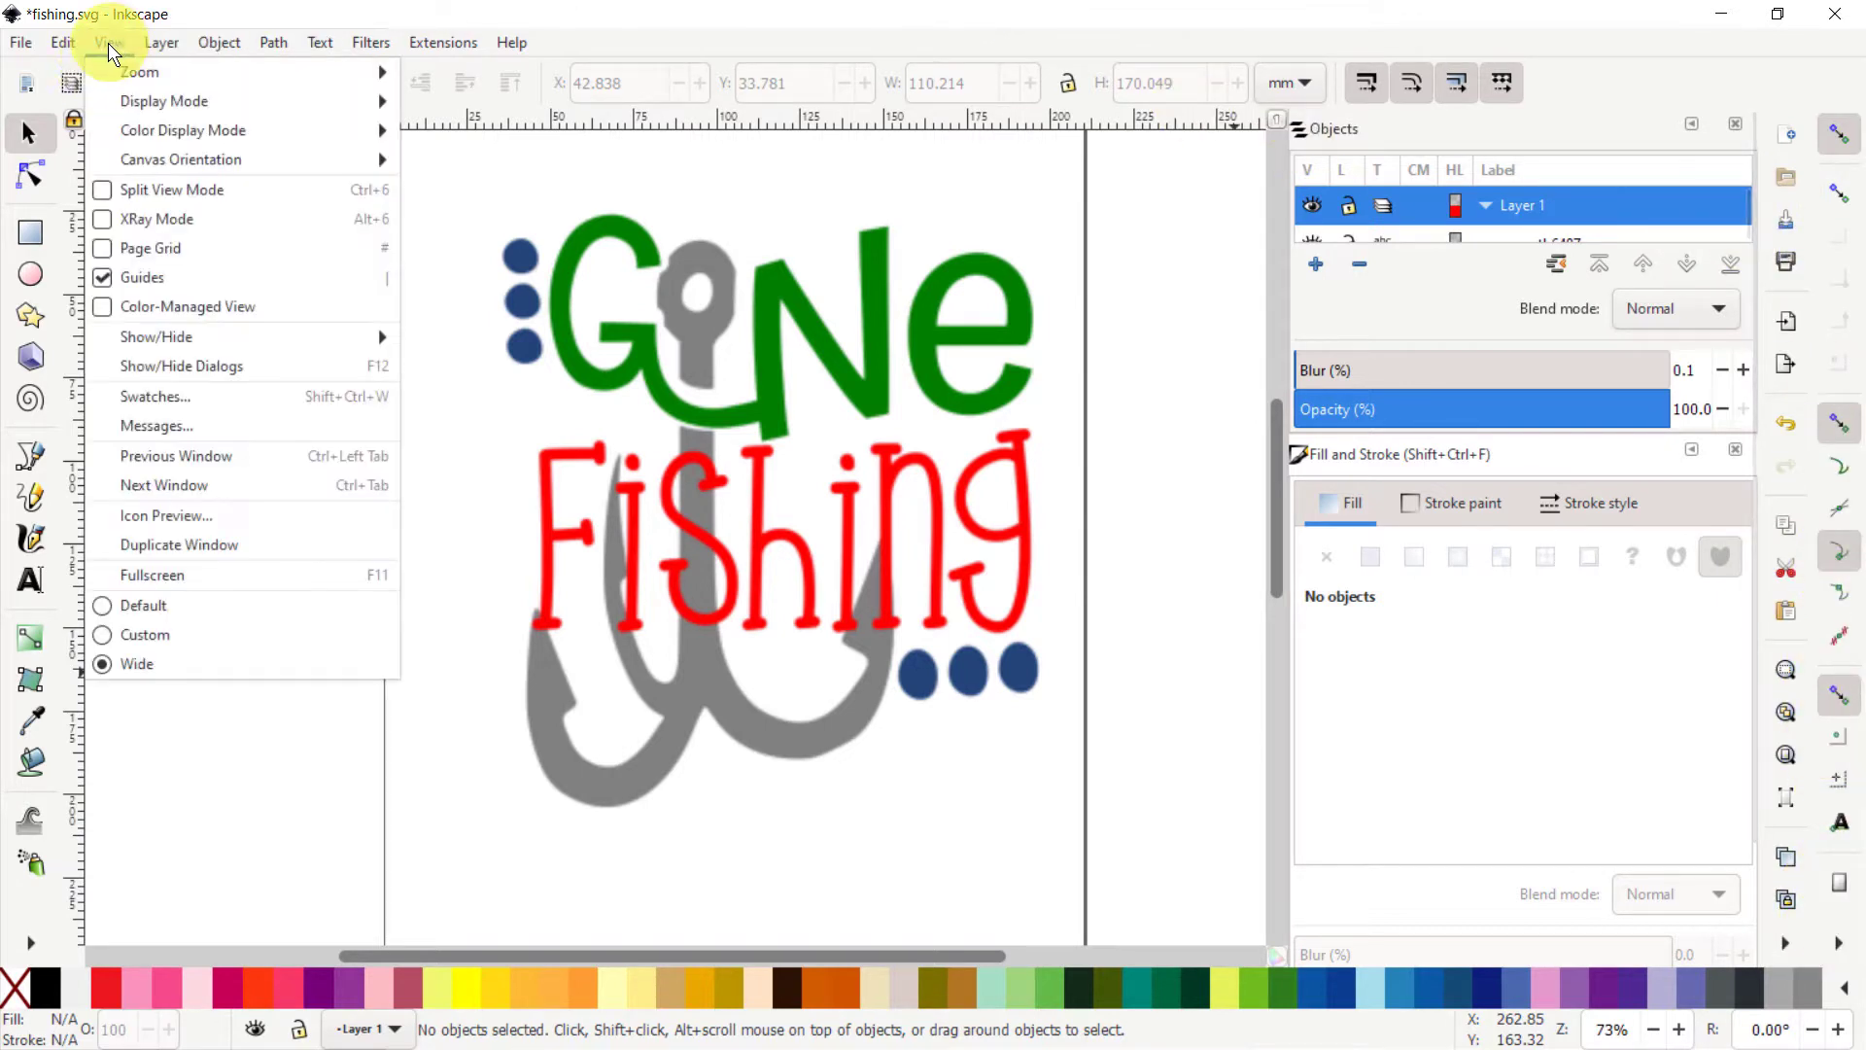
click(102, 633)
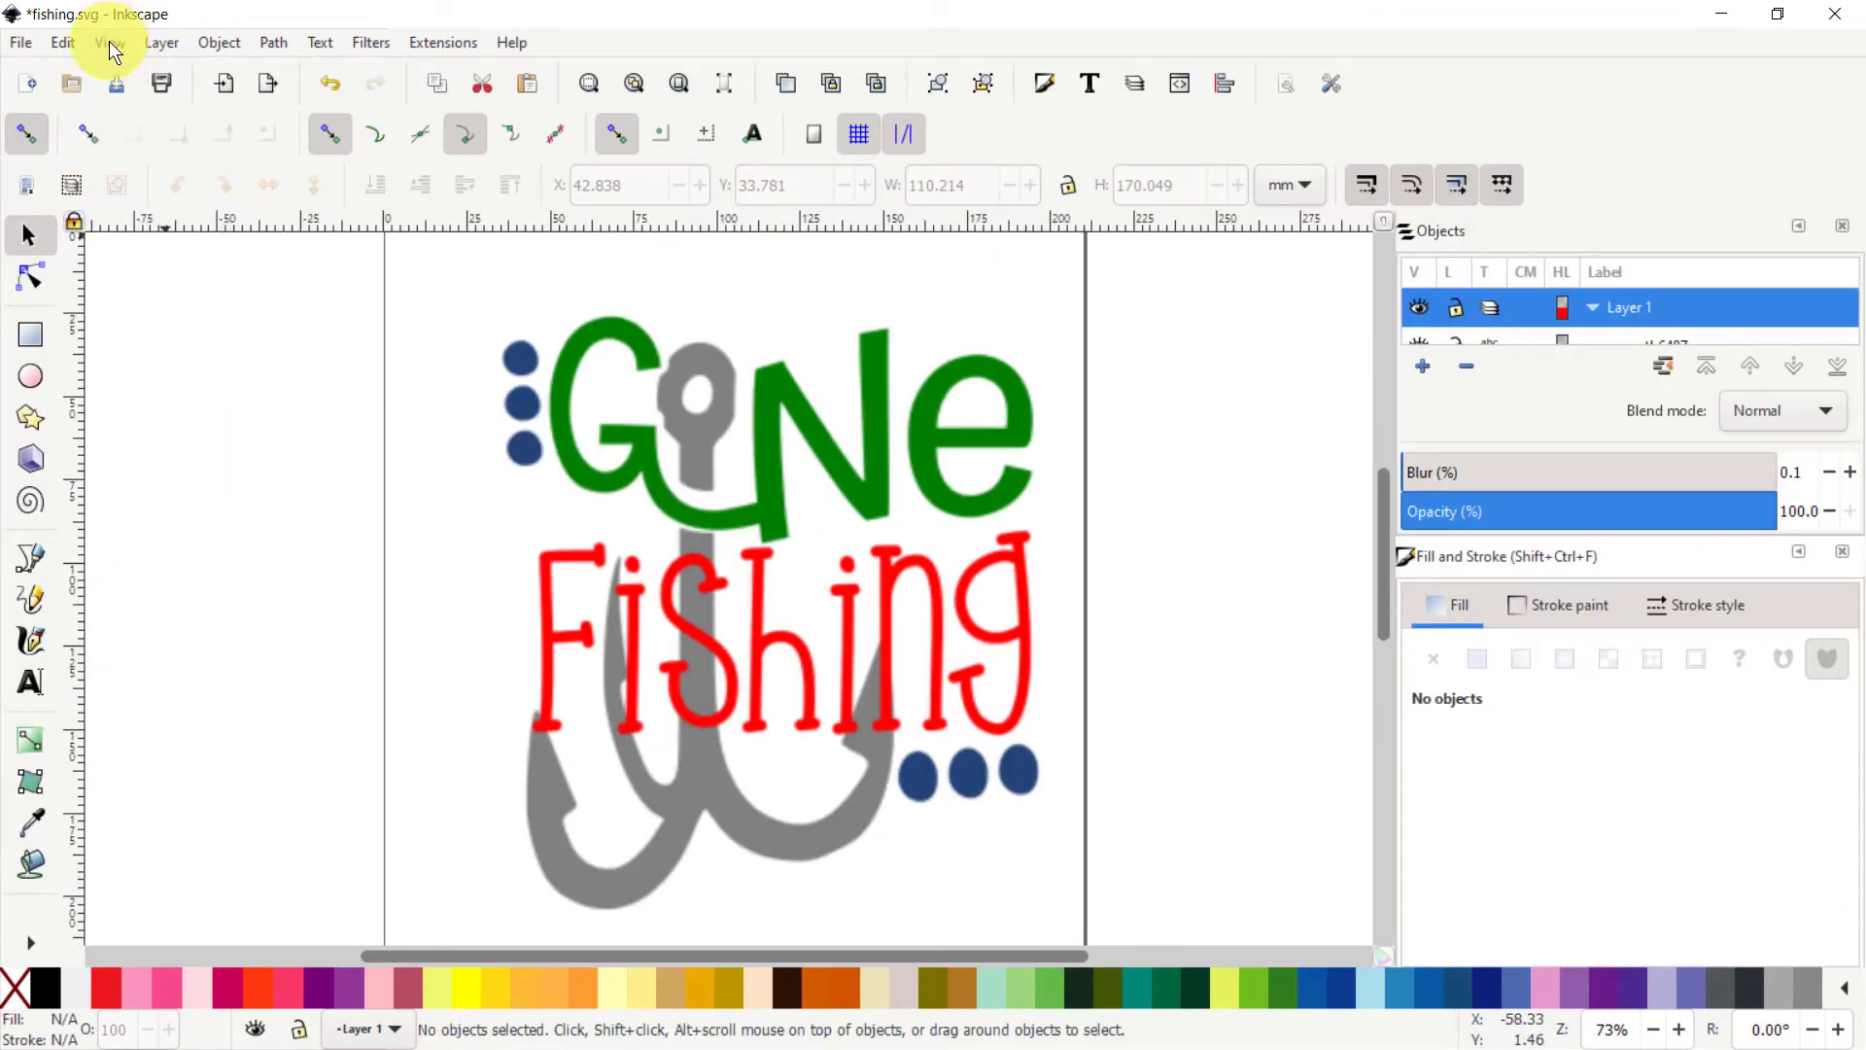
Step: Make sure guides are shown on the canvas
click(109, 41)
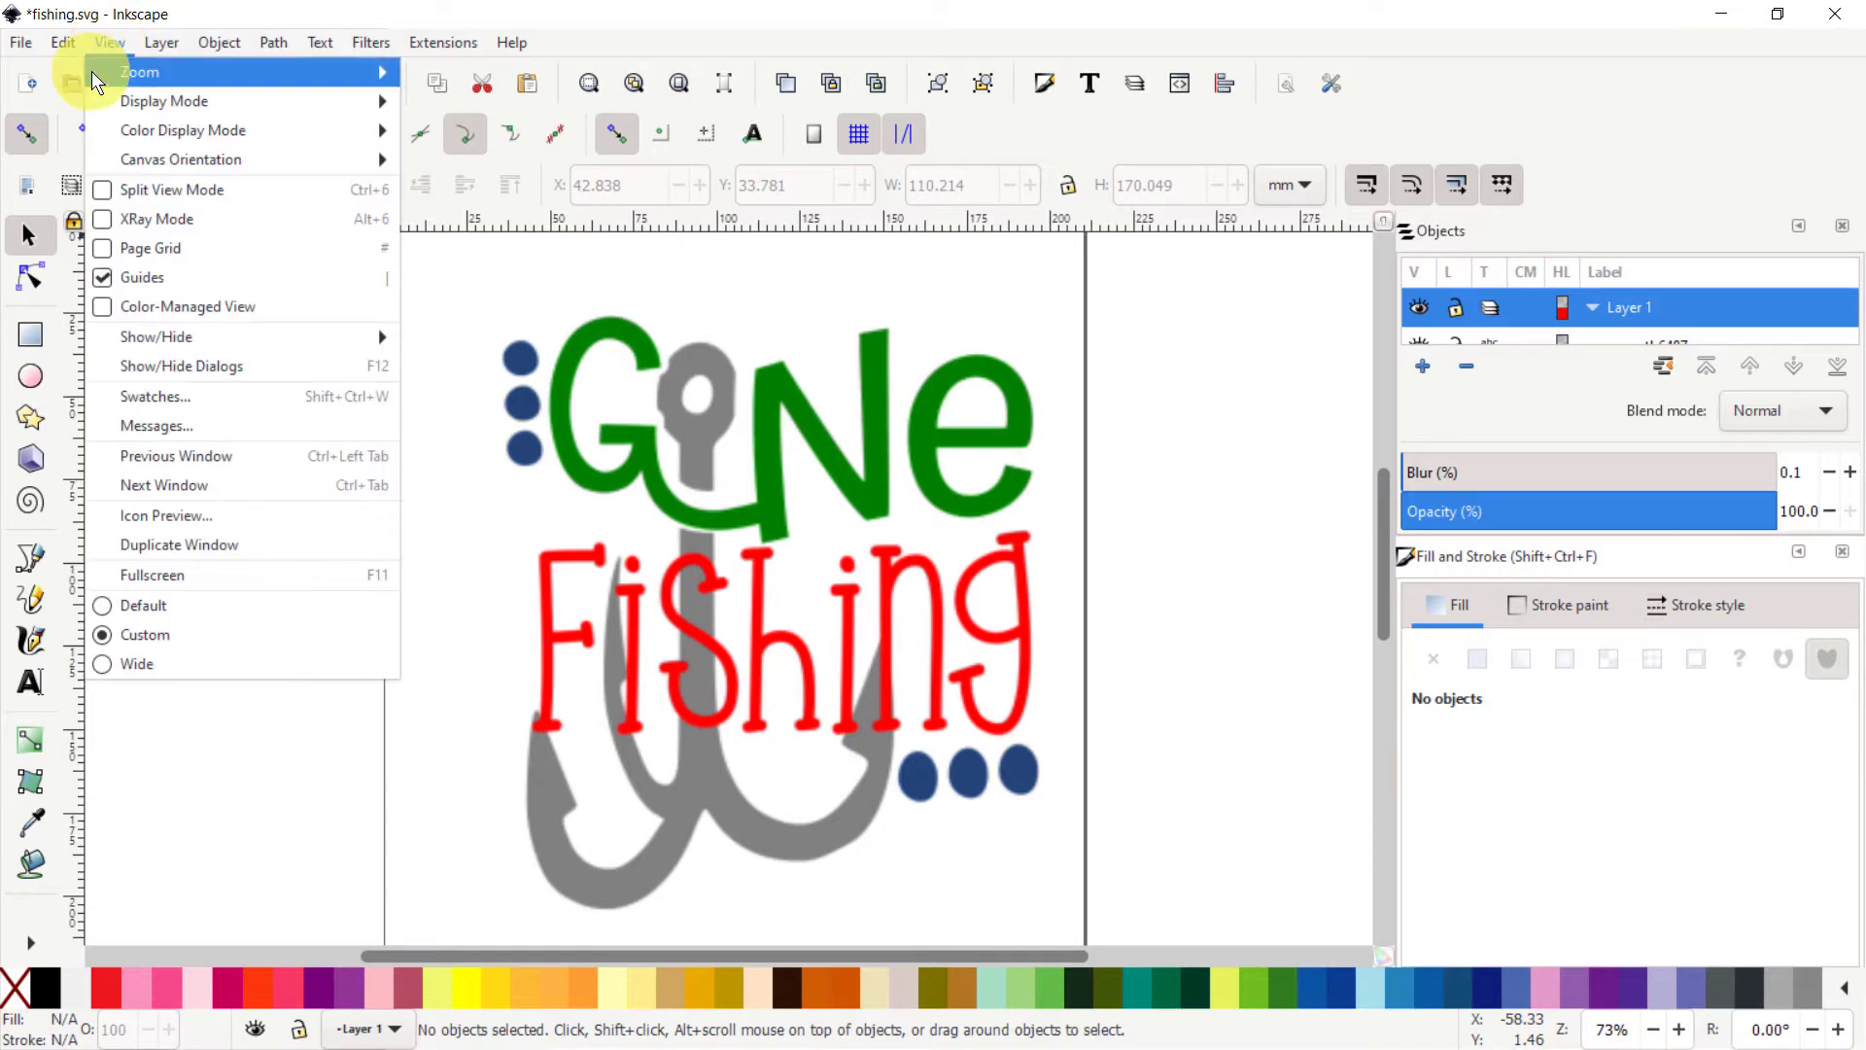
mouse_move(101, 94)
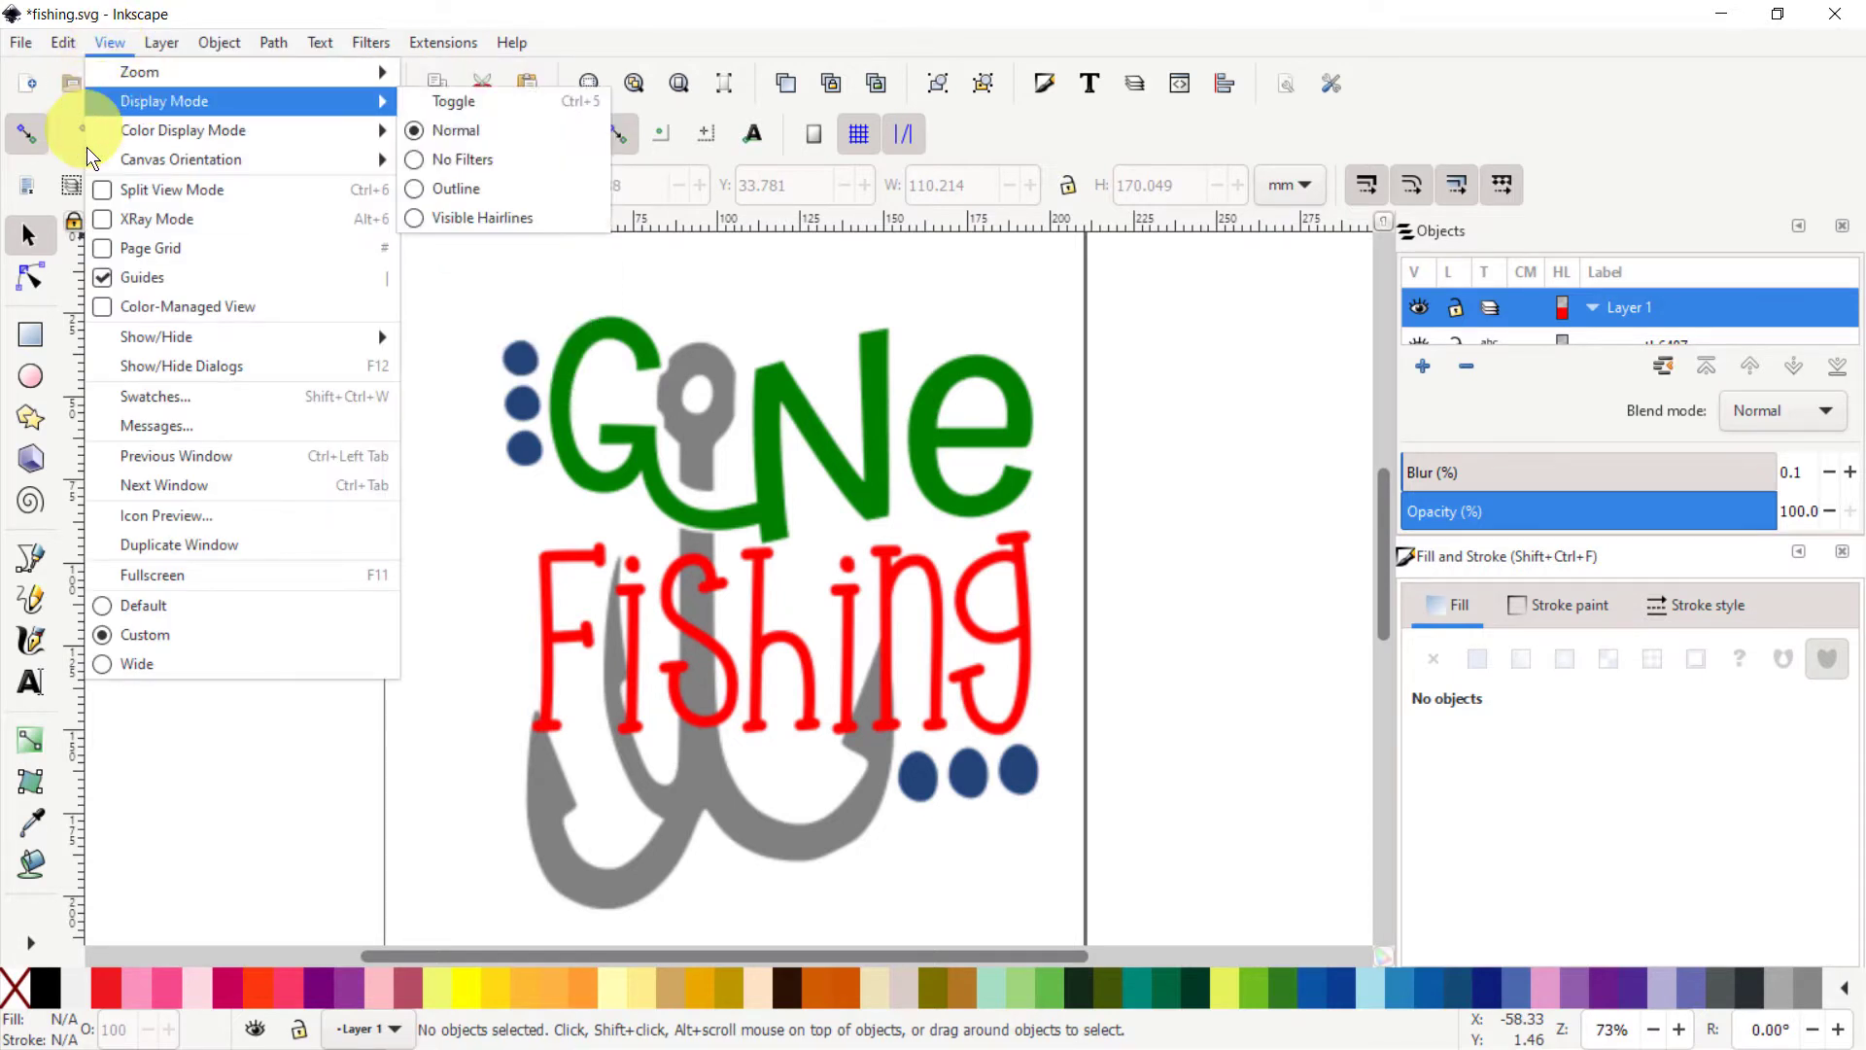
click(101, 279)
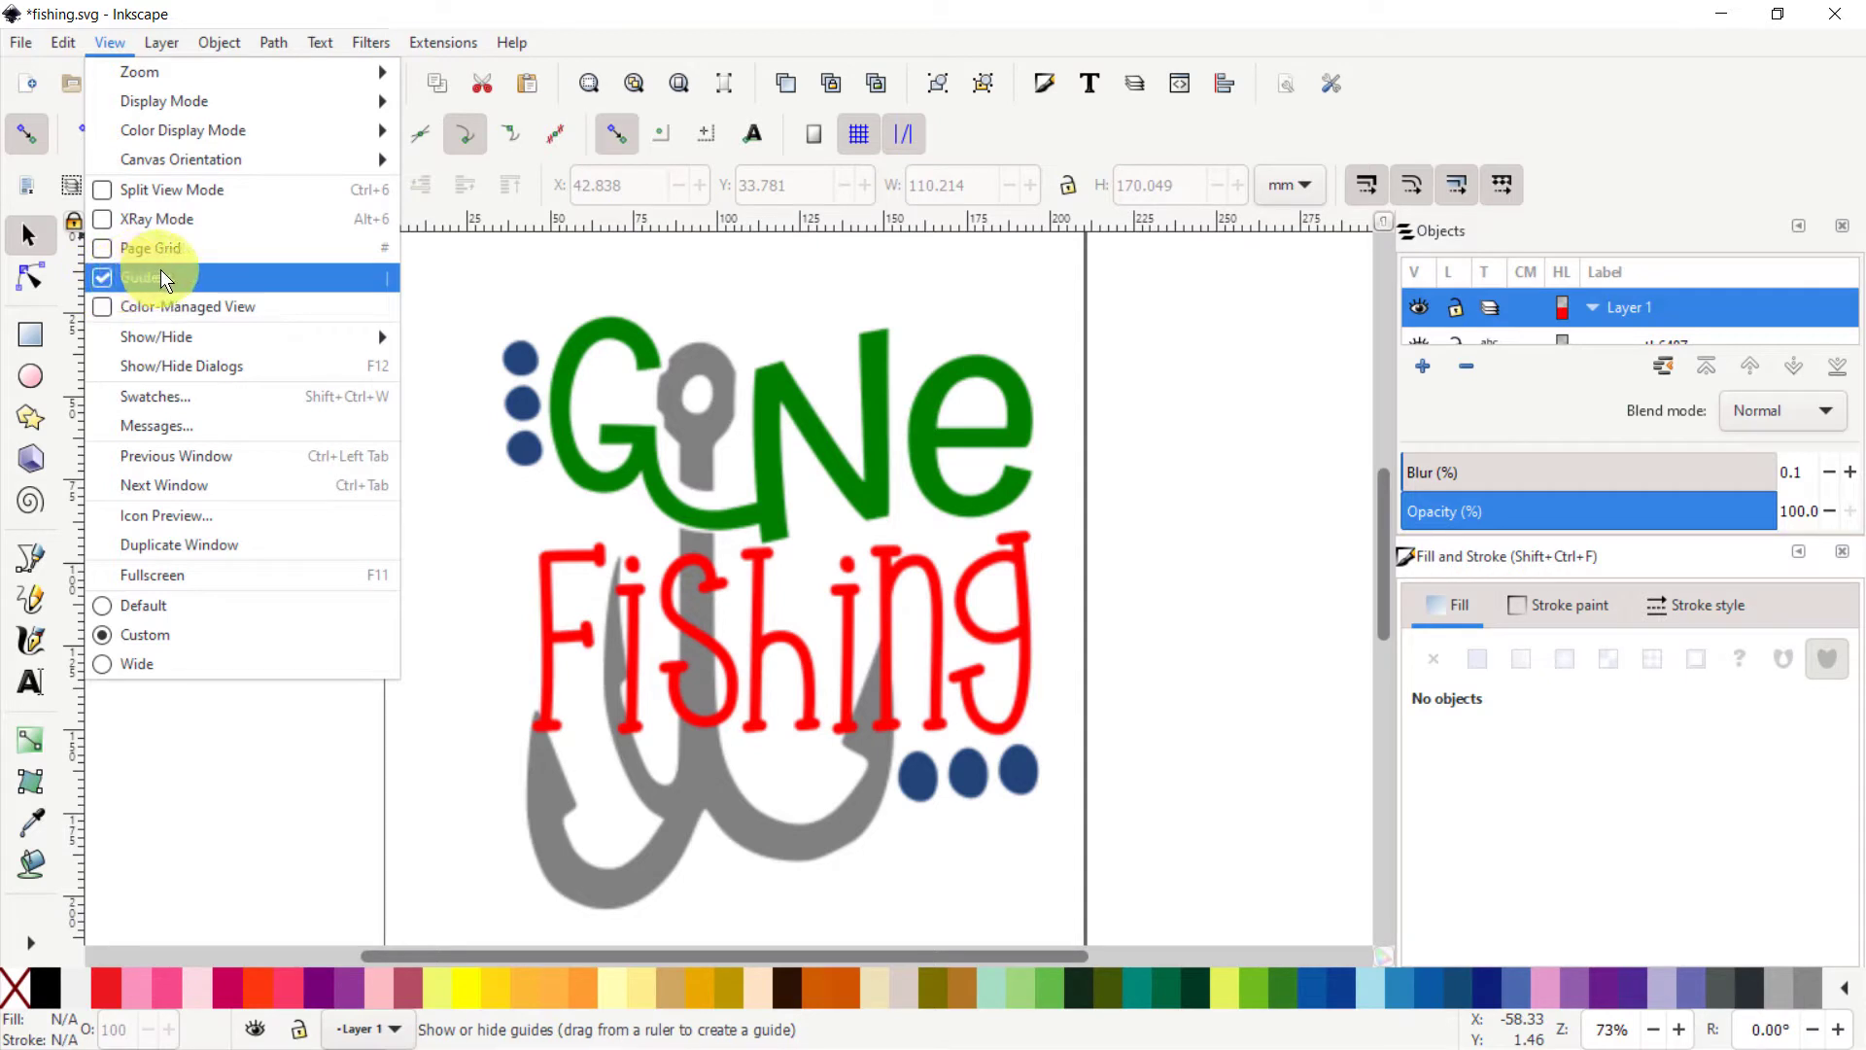
click(103, 278)
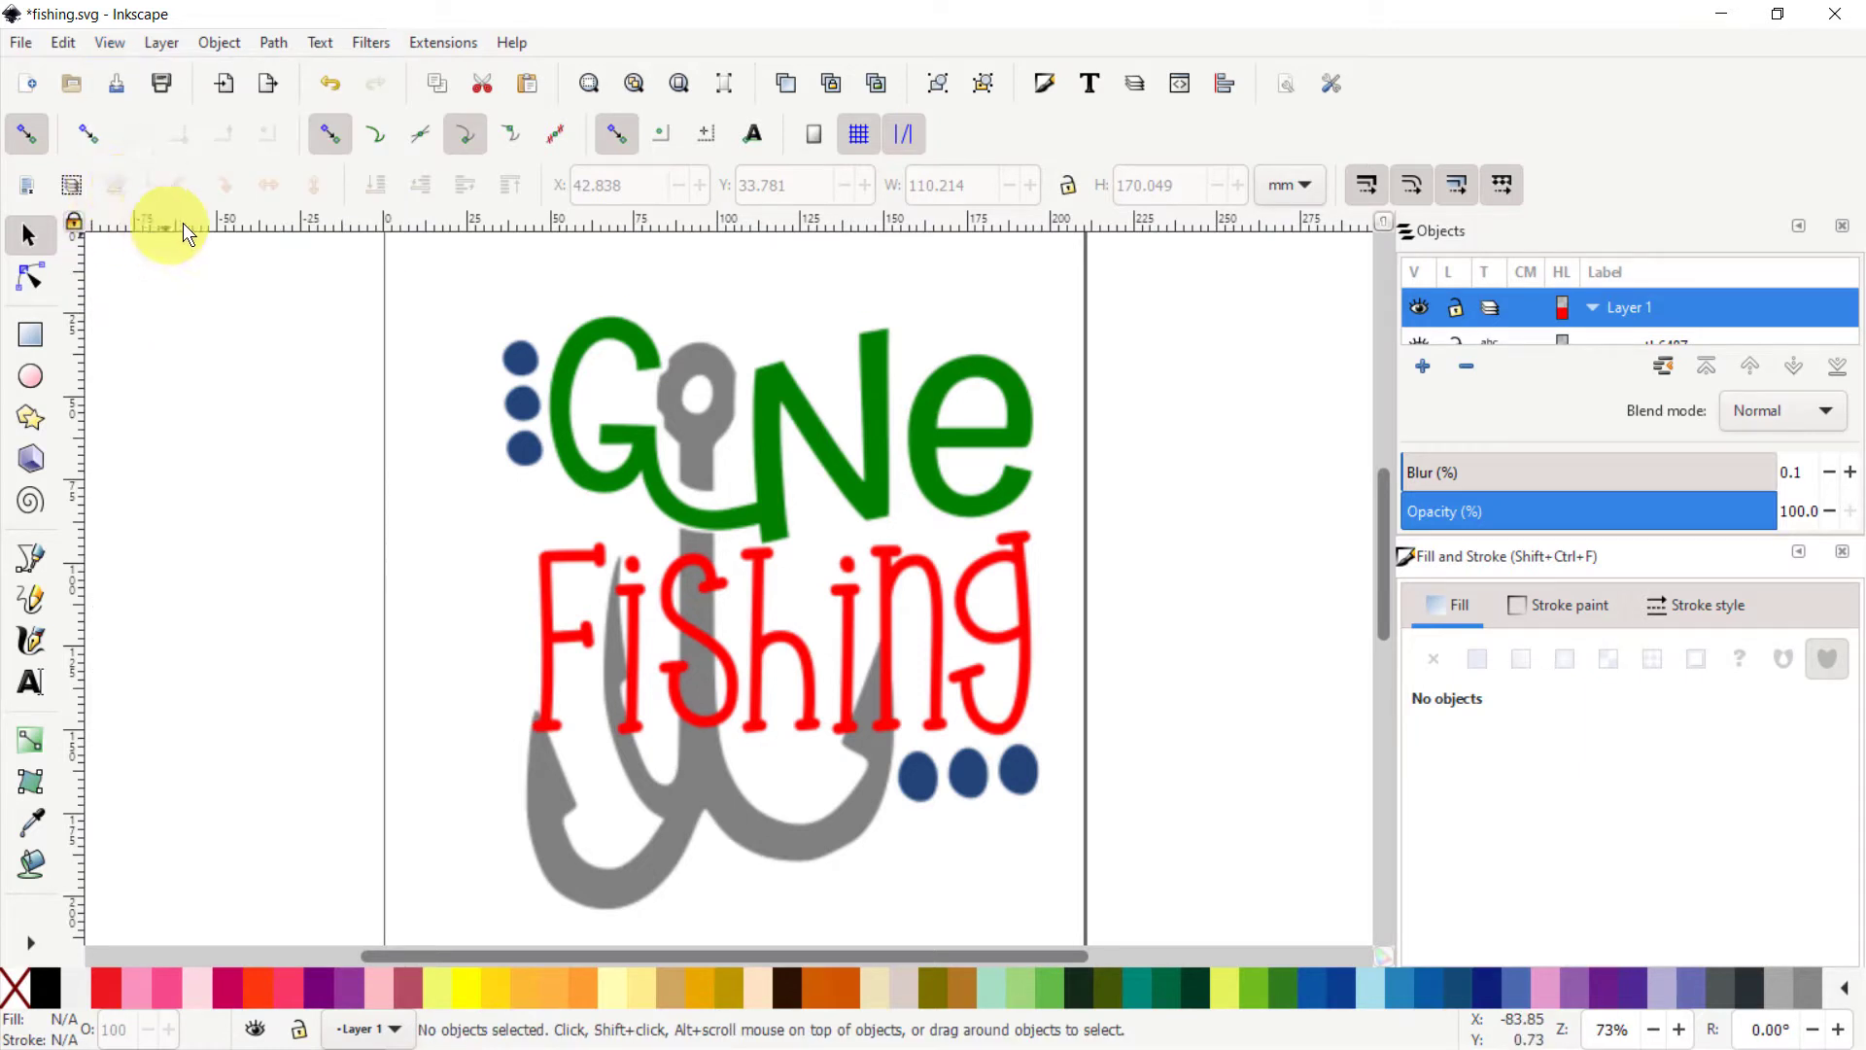
Step: Drag two horizontal guides from the top ruler and two vertical guides from the left ruler
drag(187, 222, 165, 523)
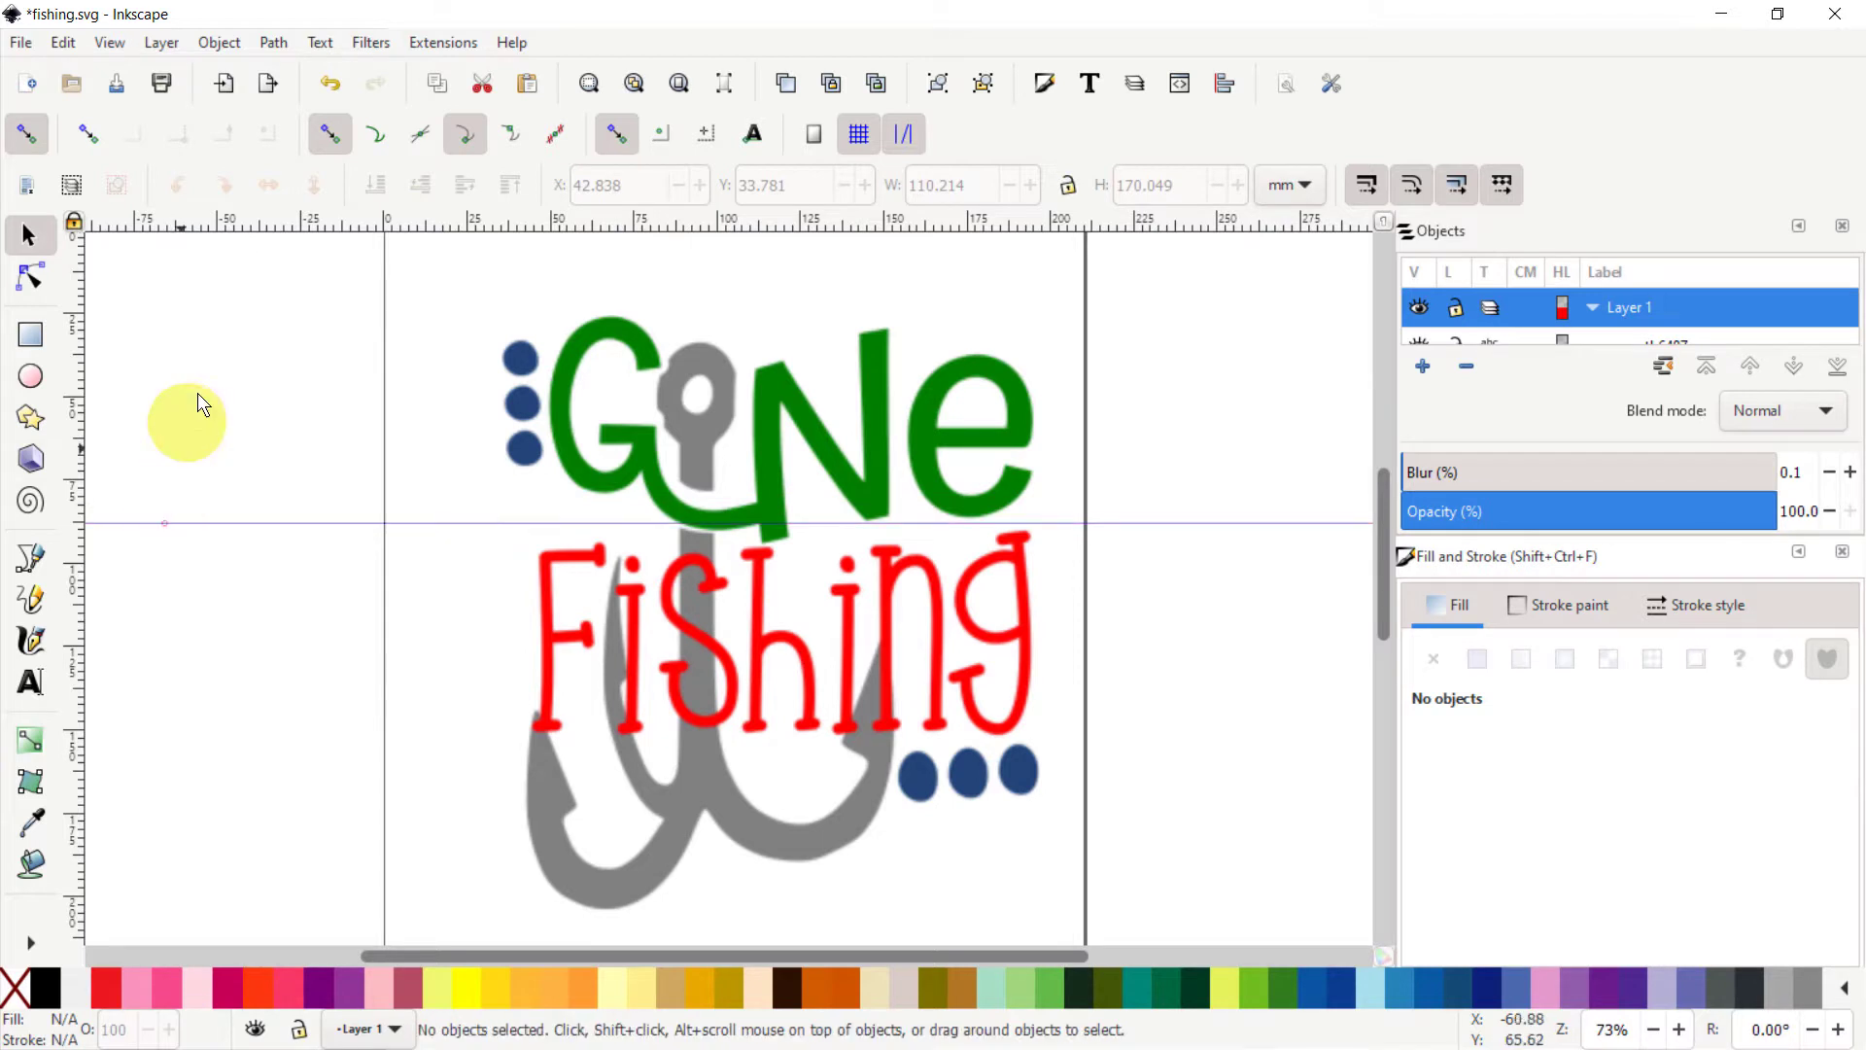
drag(248, 213, 230, 427)
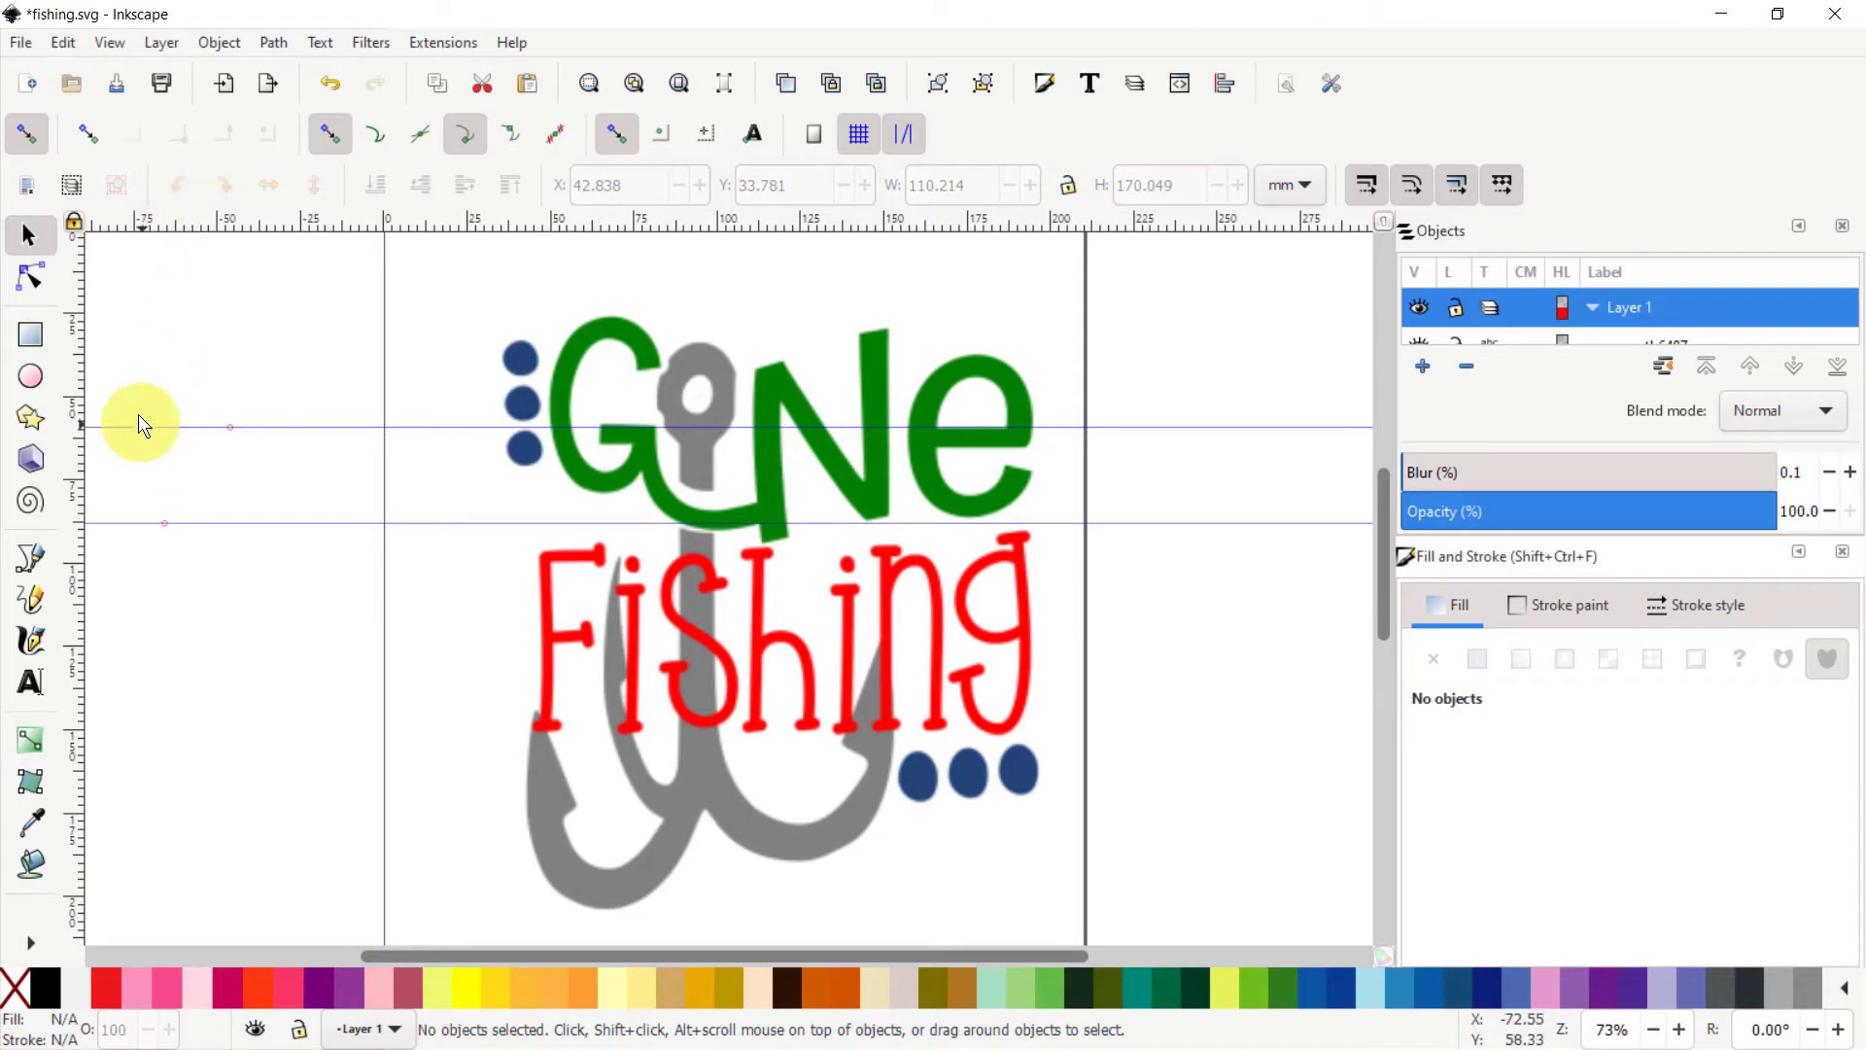
drag(73, 381, 225, 386)
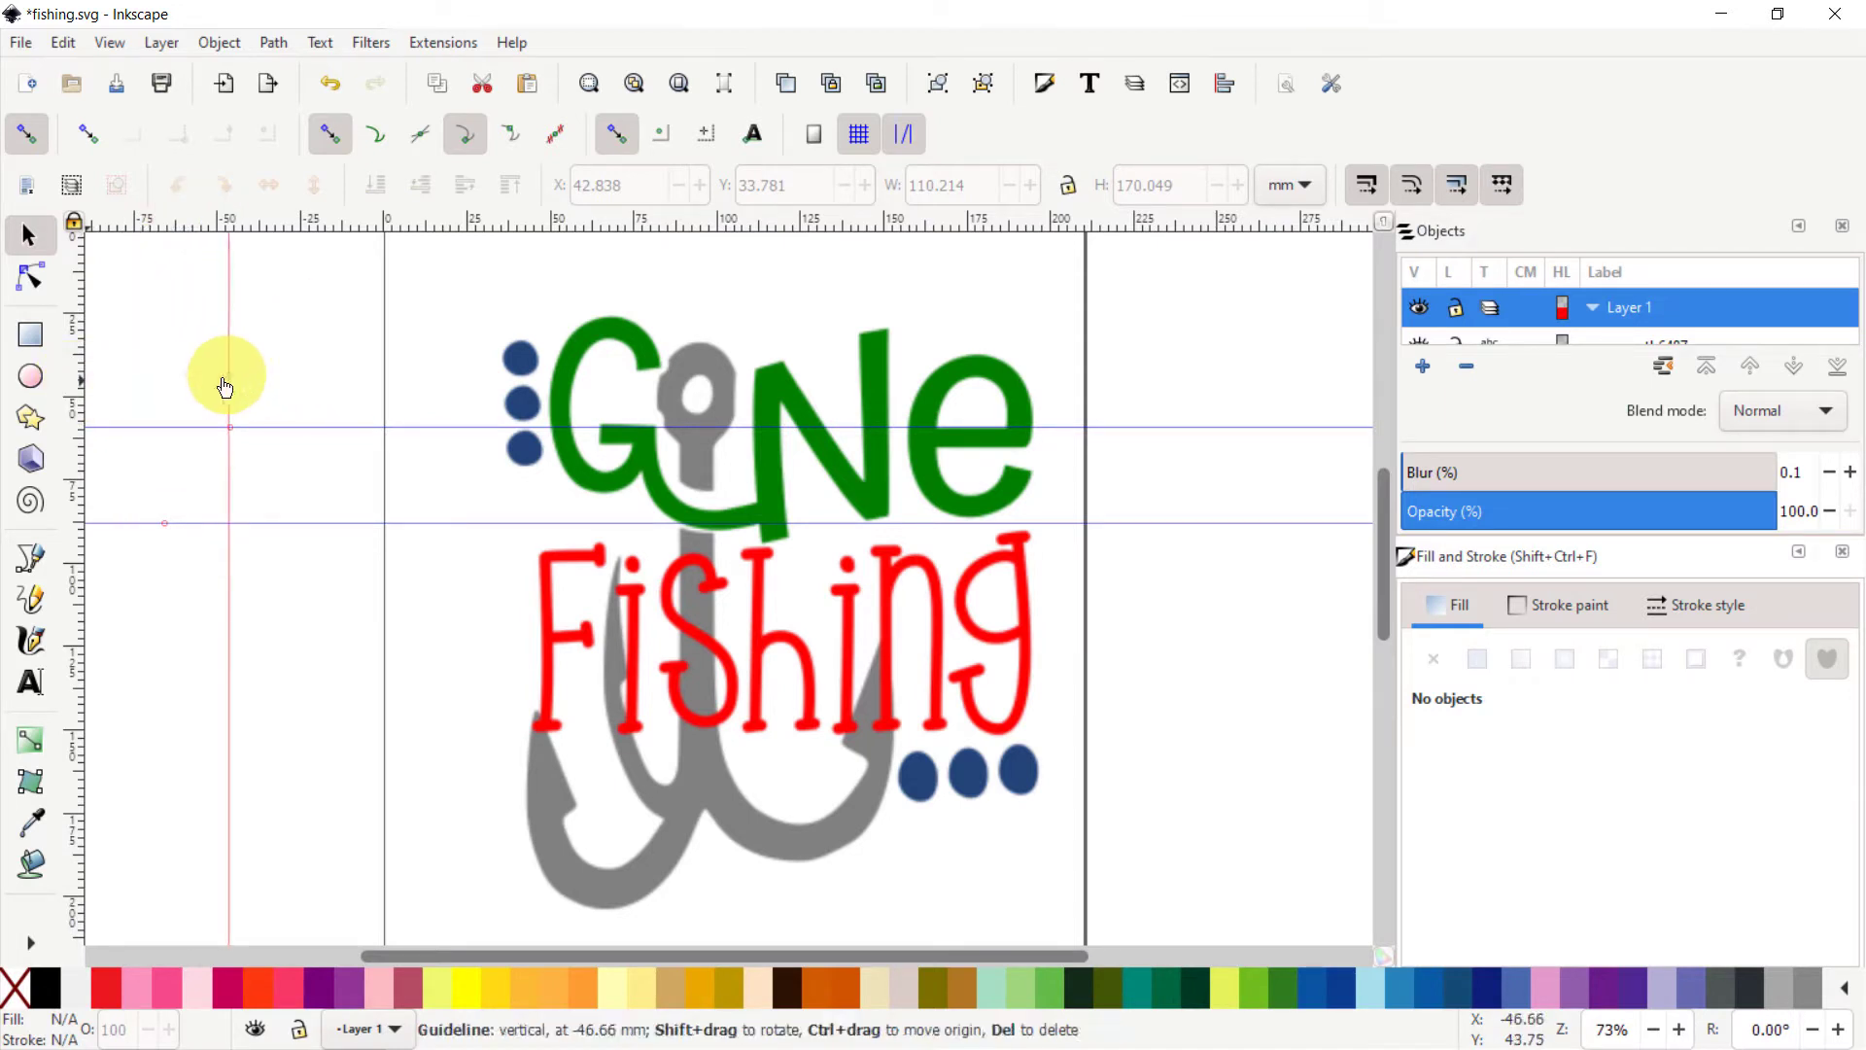
drag(75, 387, 299, 384)
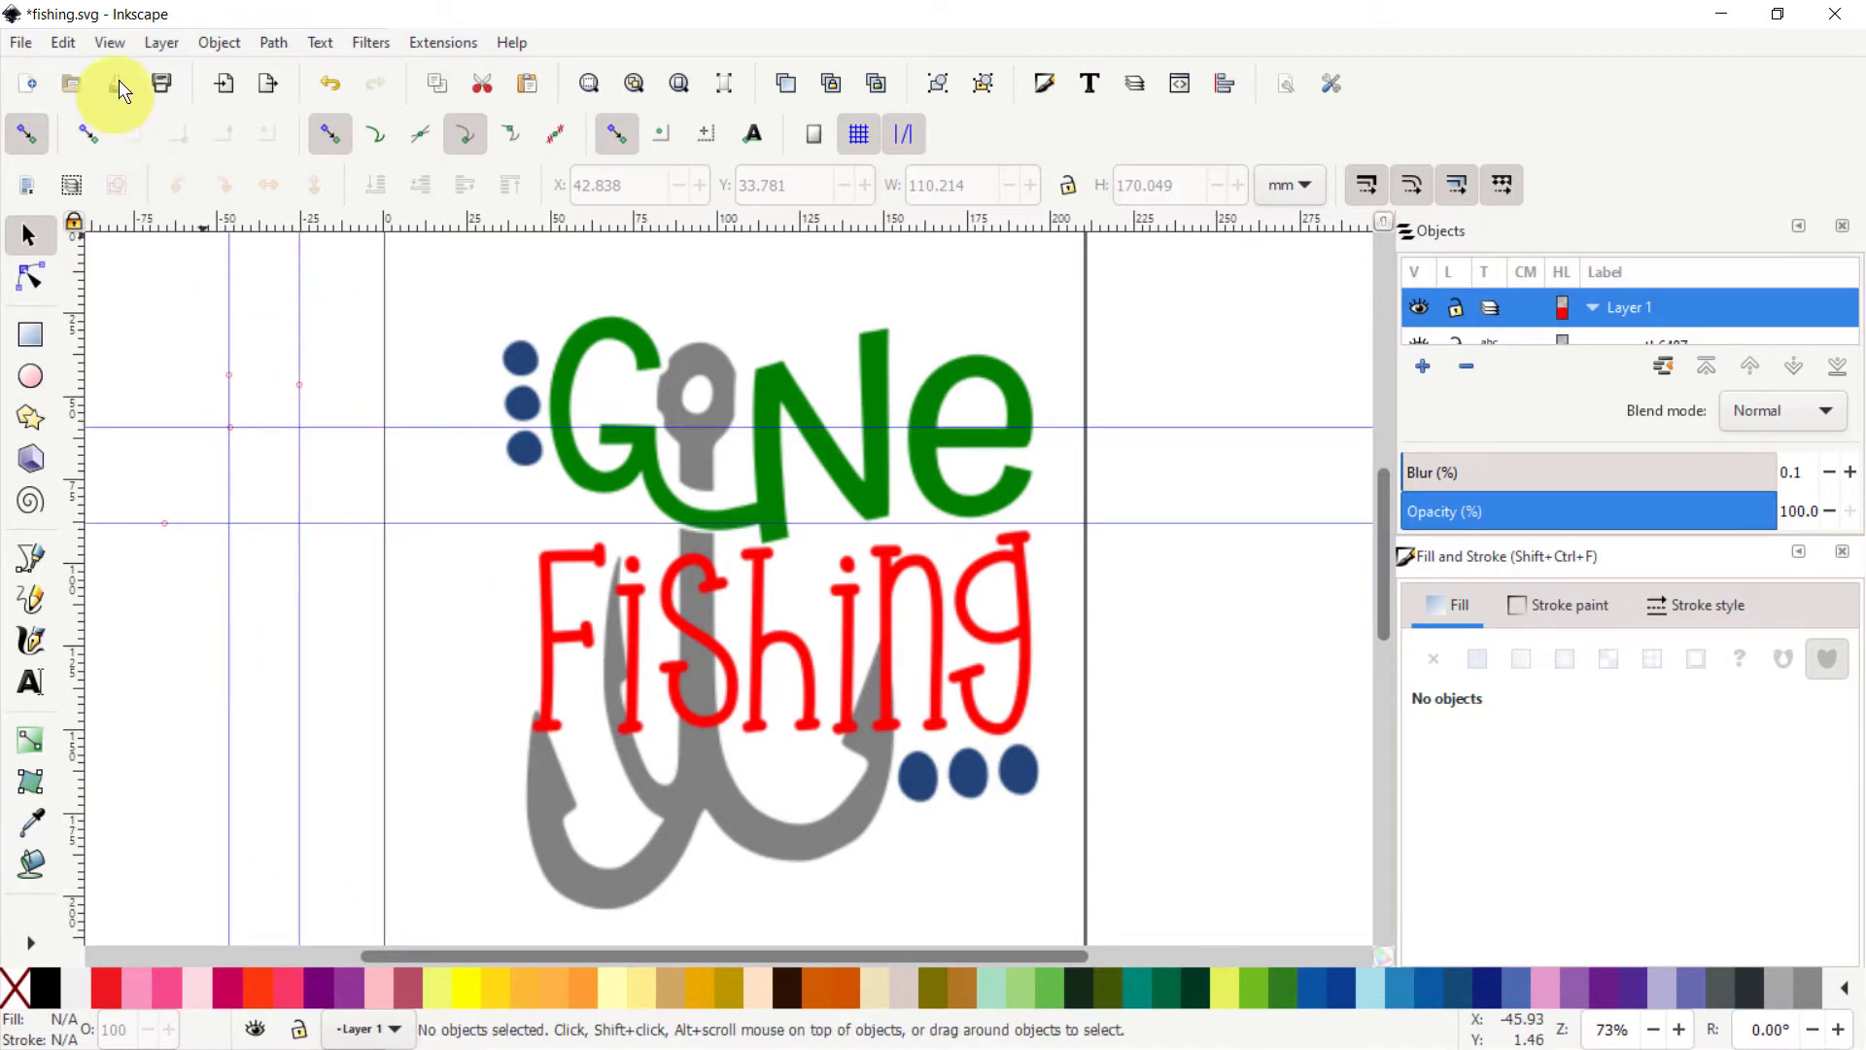
Step: Hide the guides, then turn the page grid on and back off
click(113, 45)
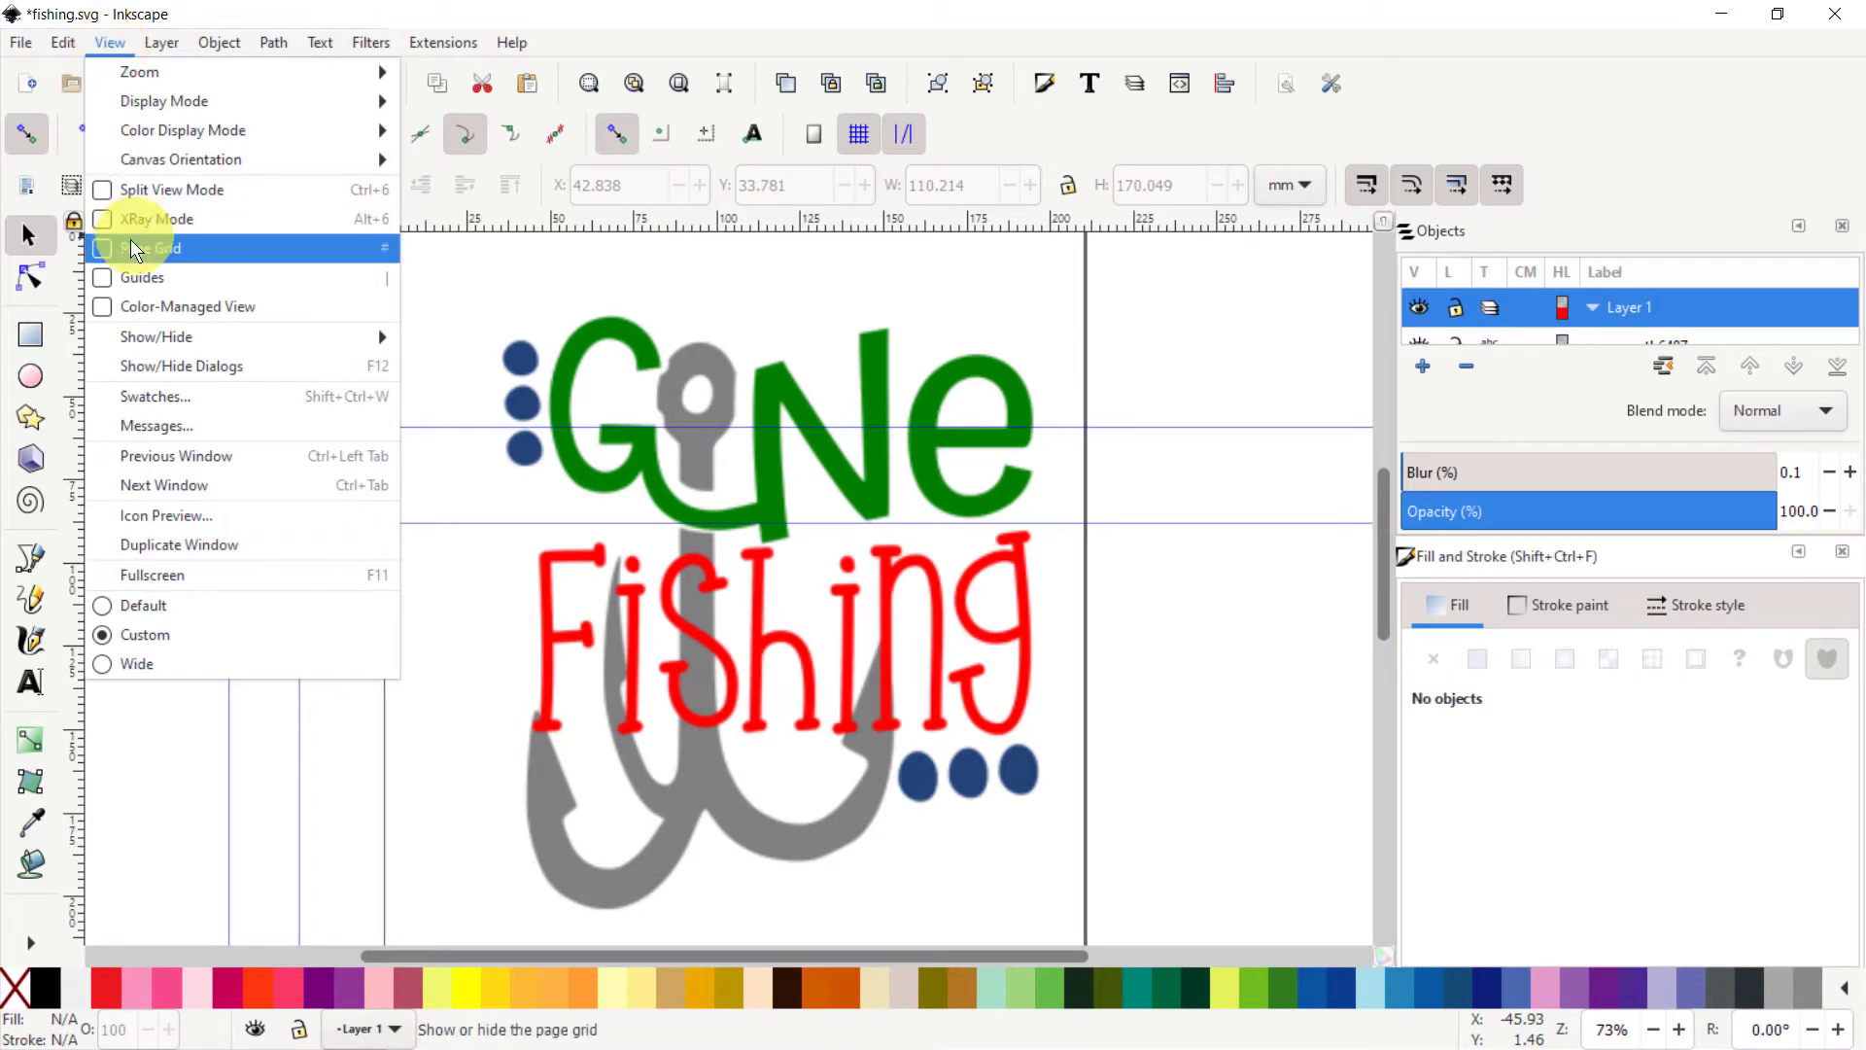
click(103, 278)
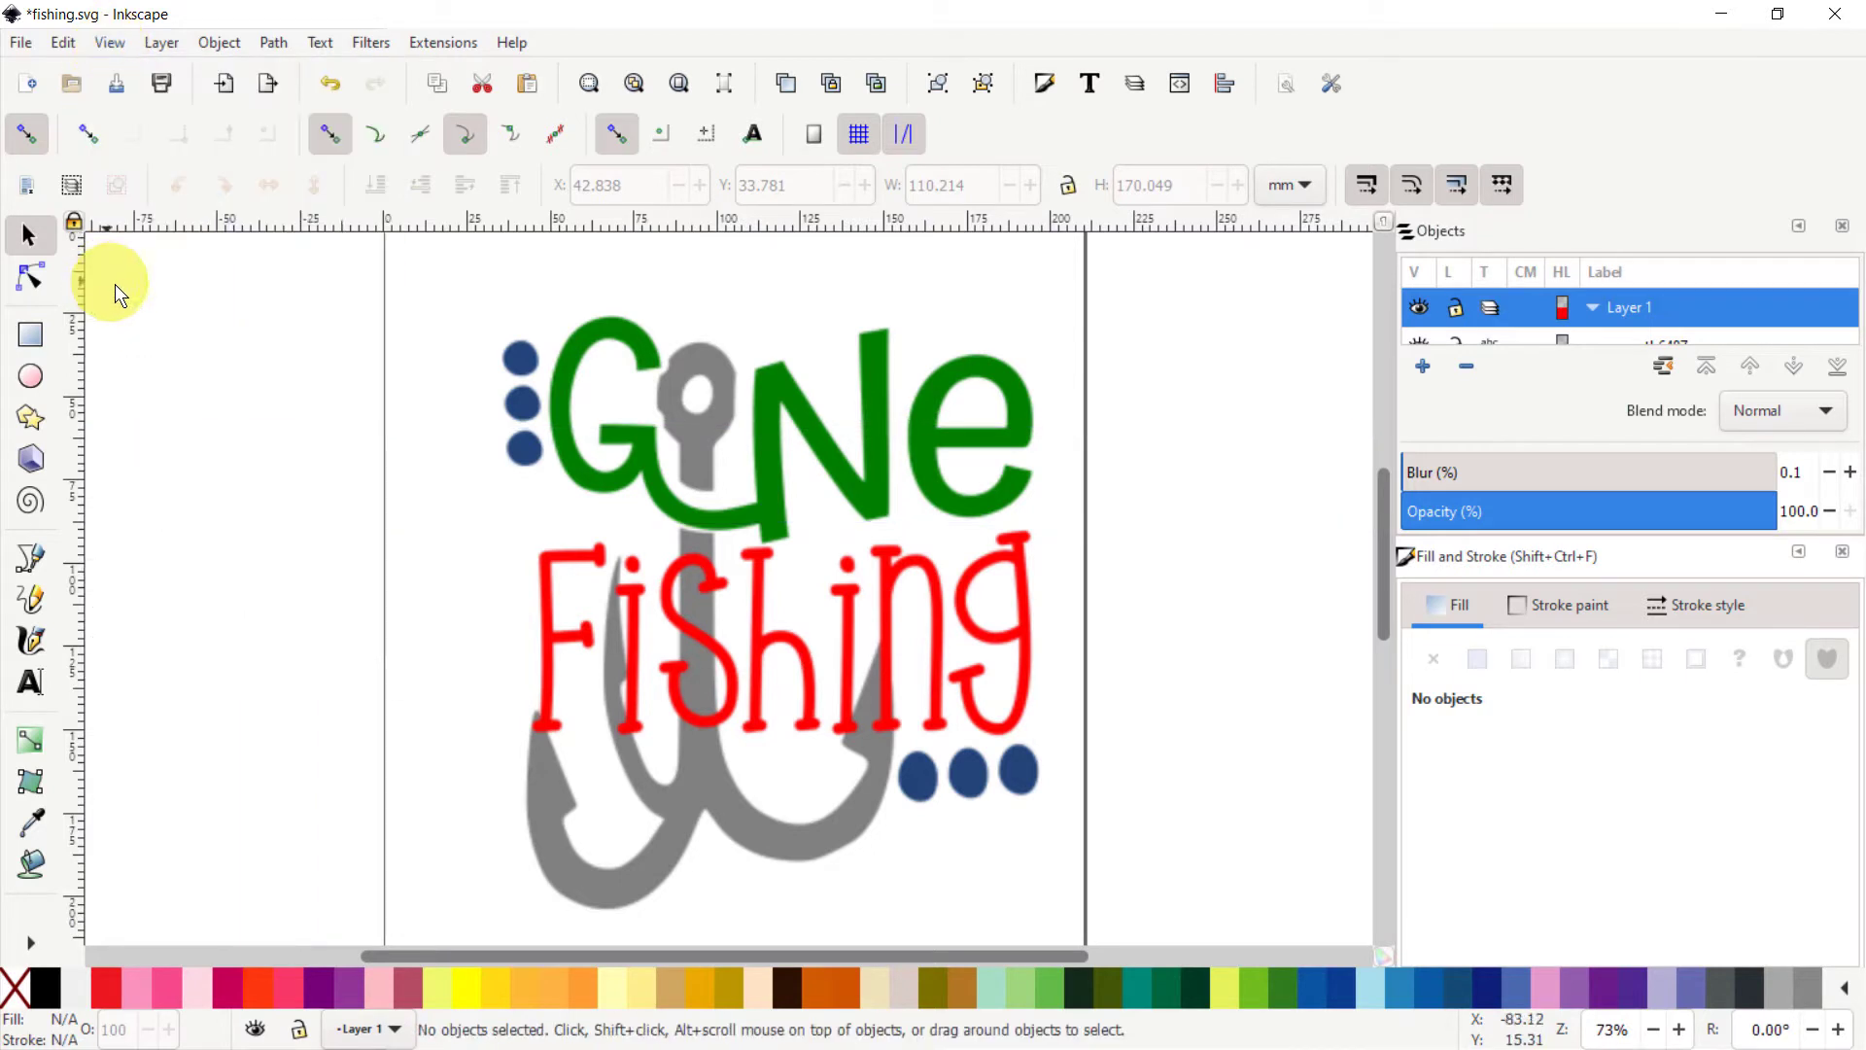
click(109, 43)
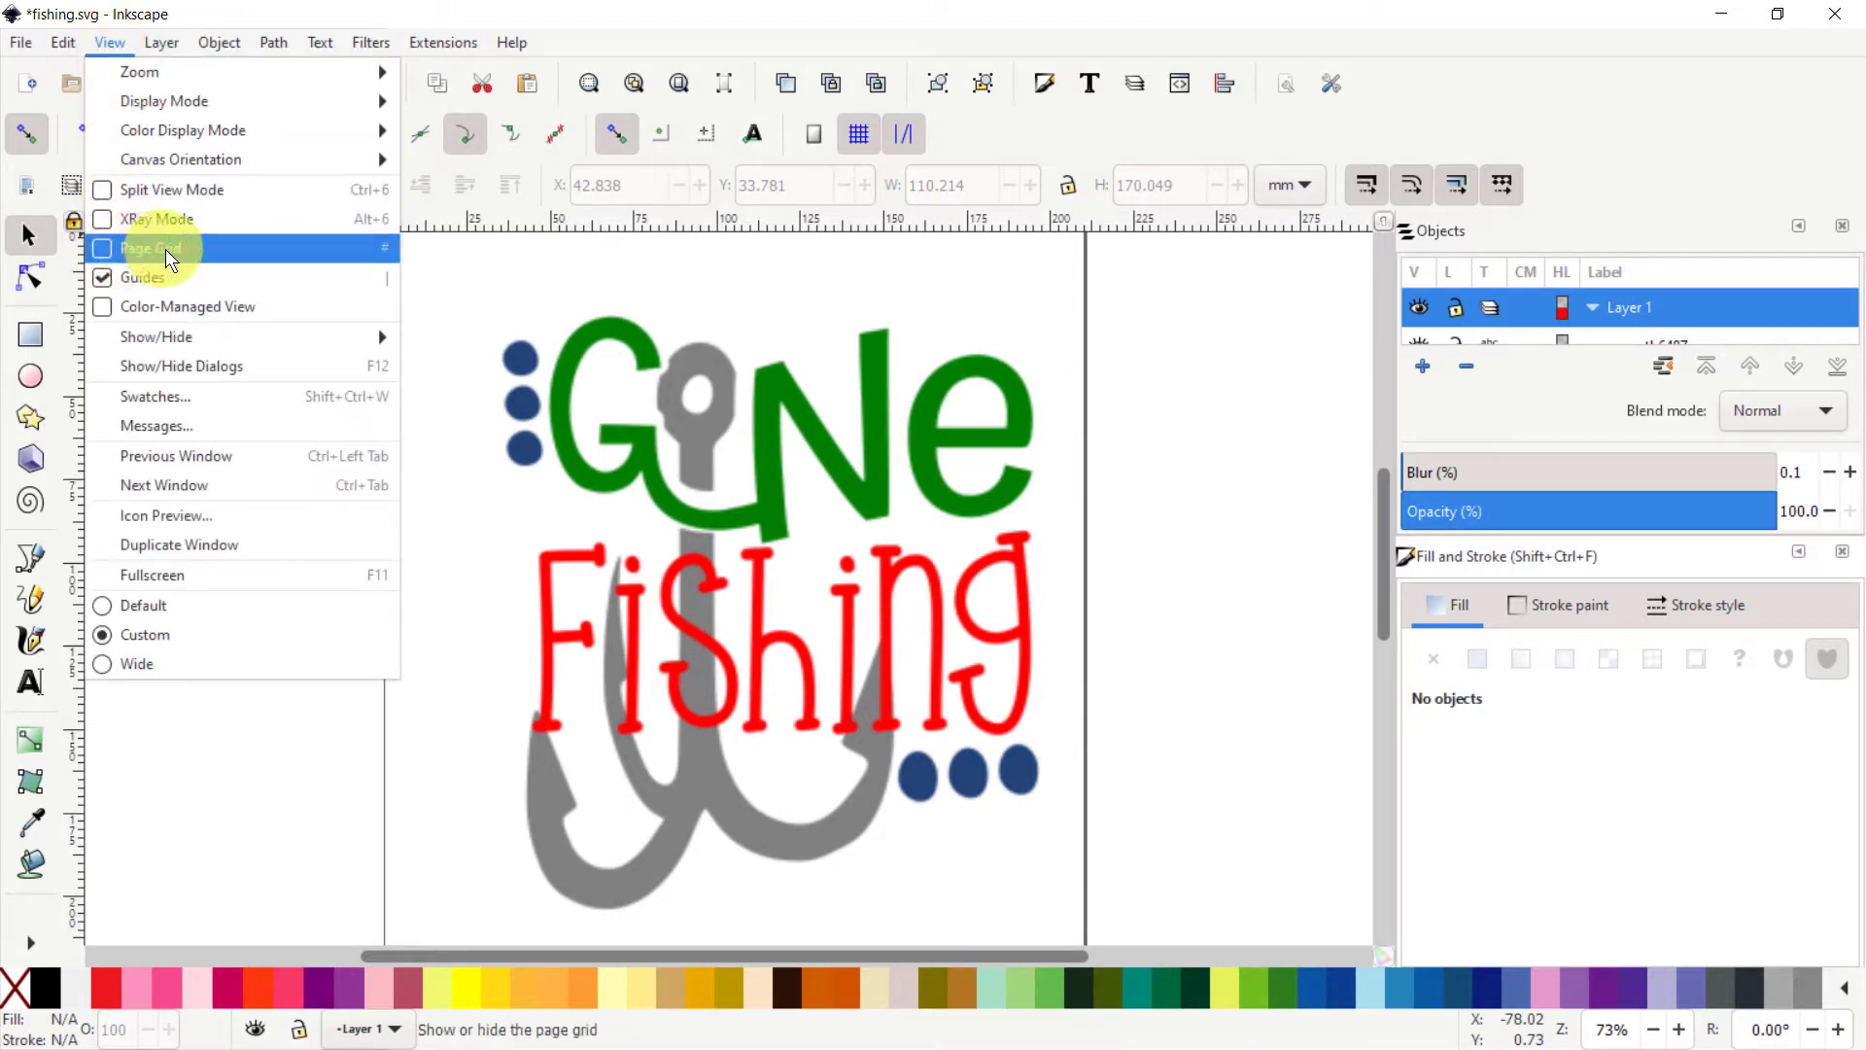
click(105, 249)
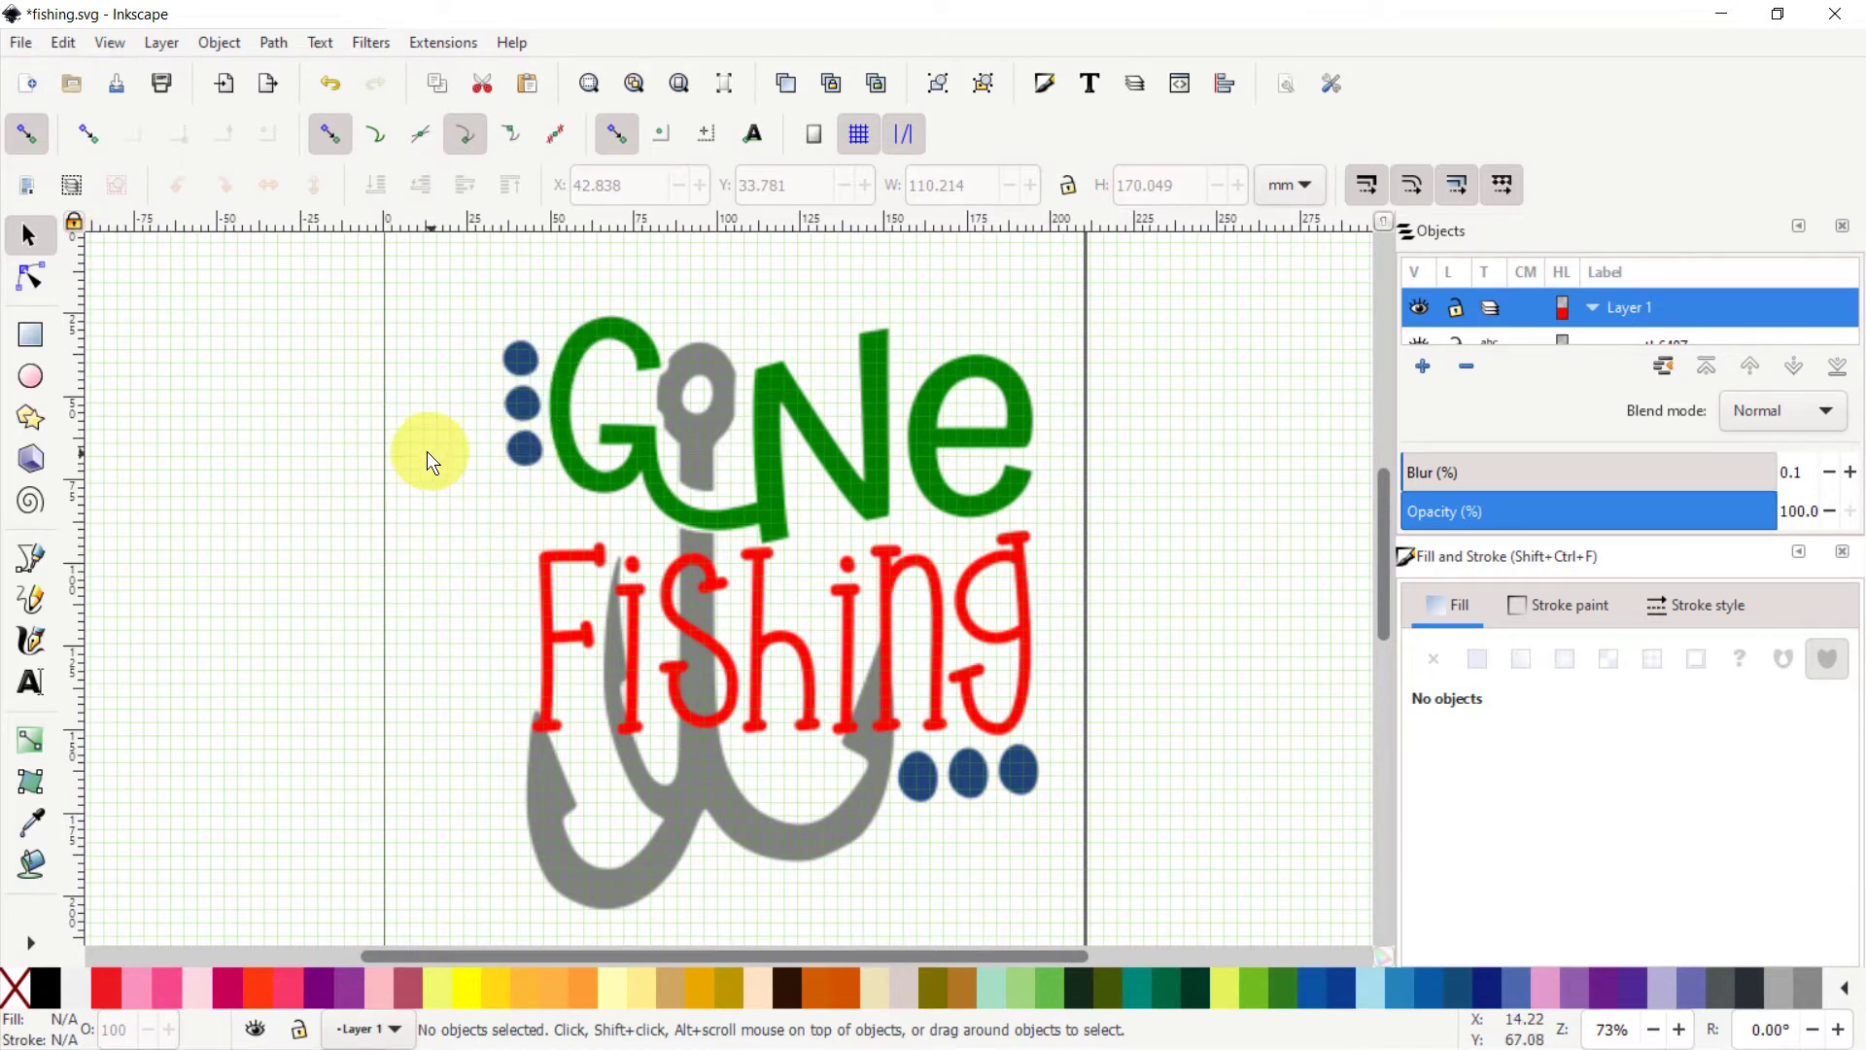
click(108, 43)
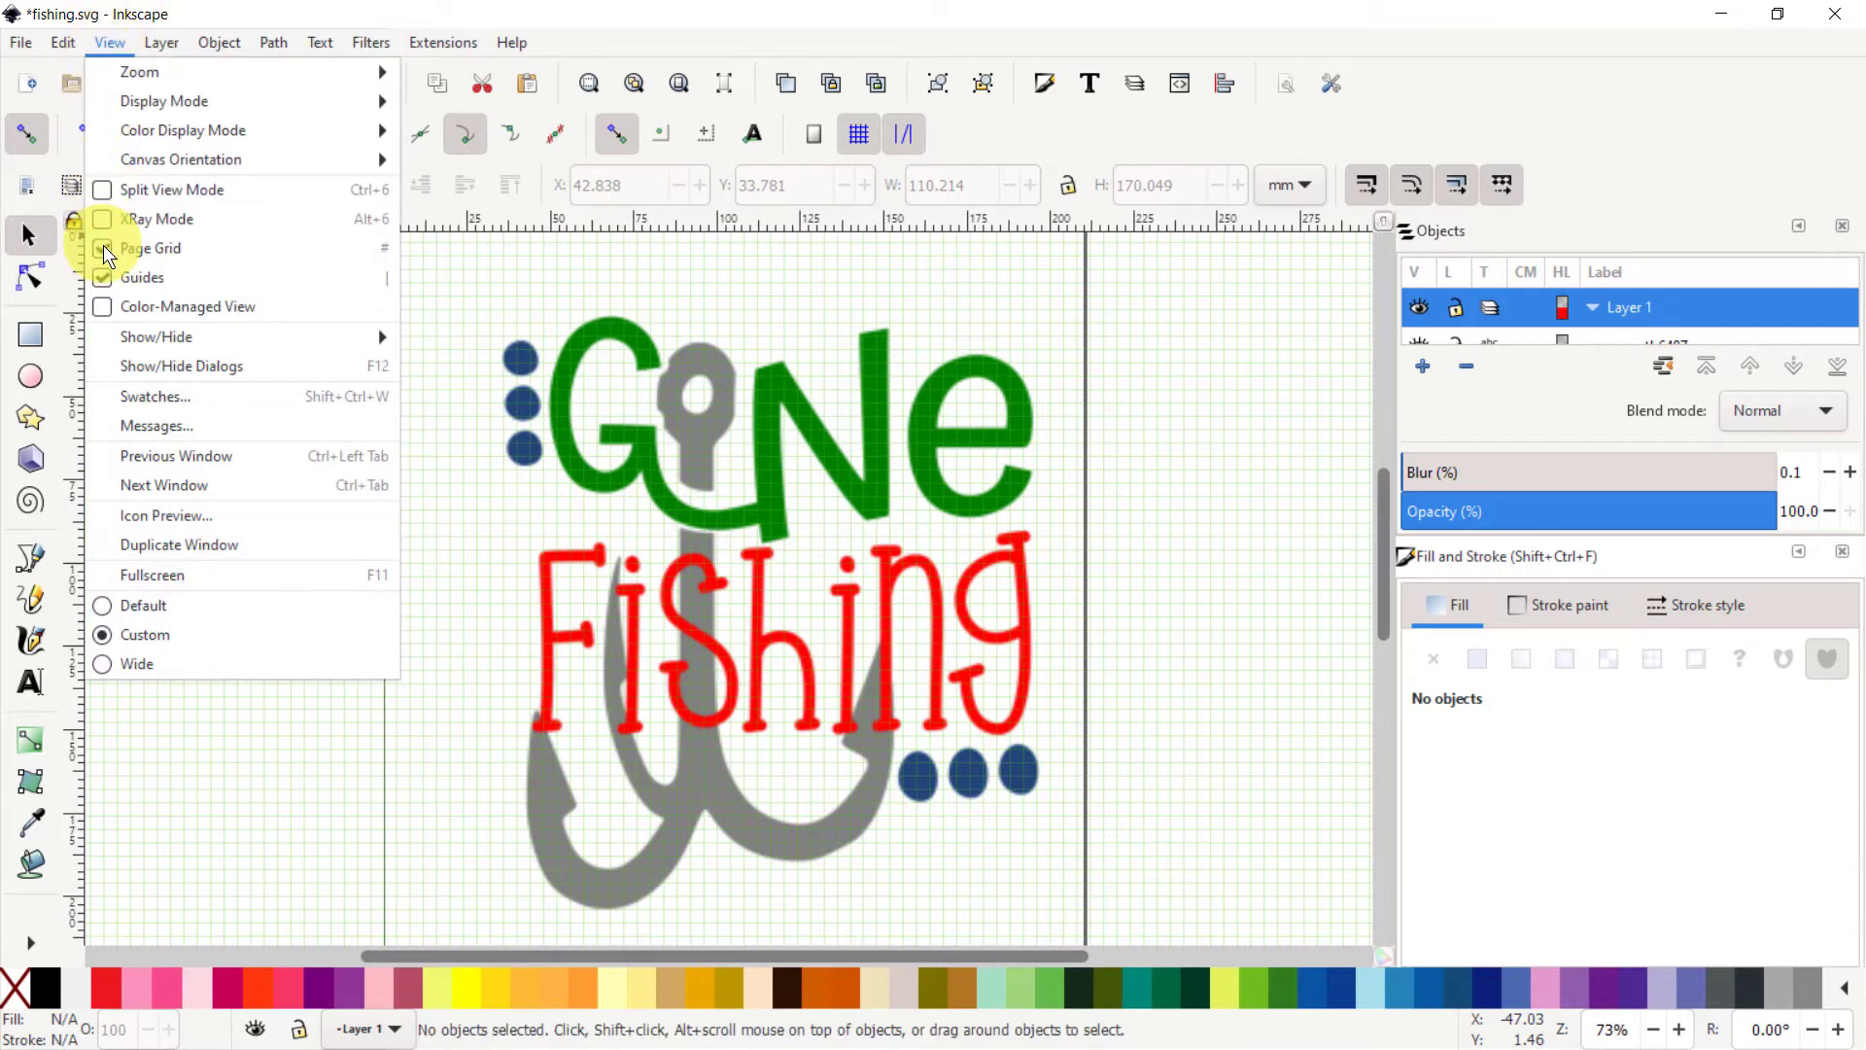
click(103, 247)
click(113, 45)
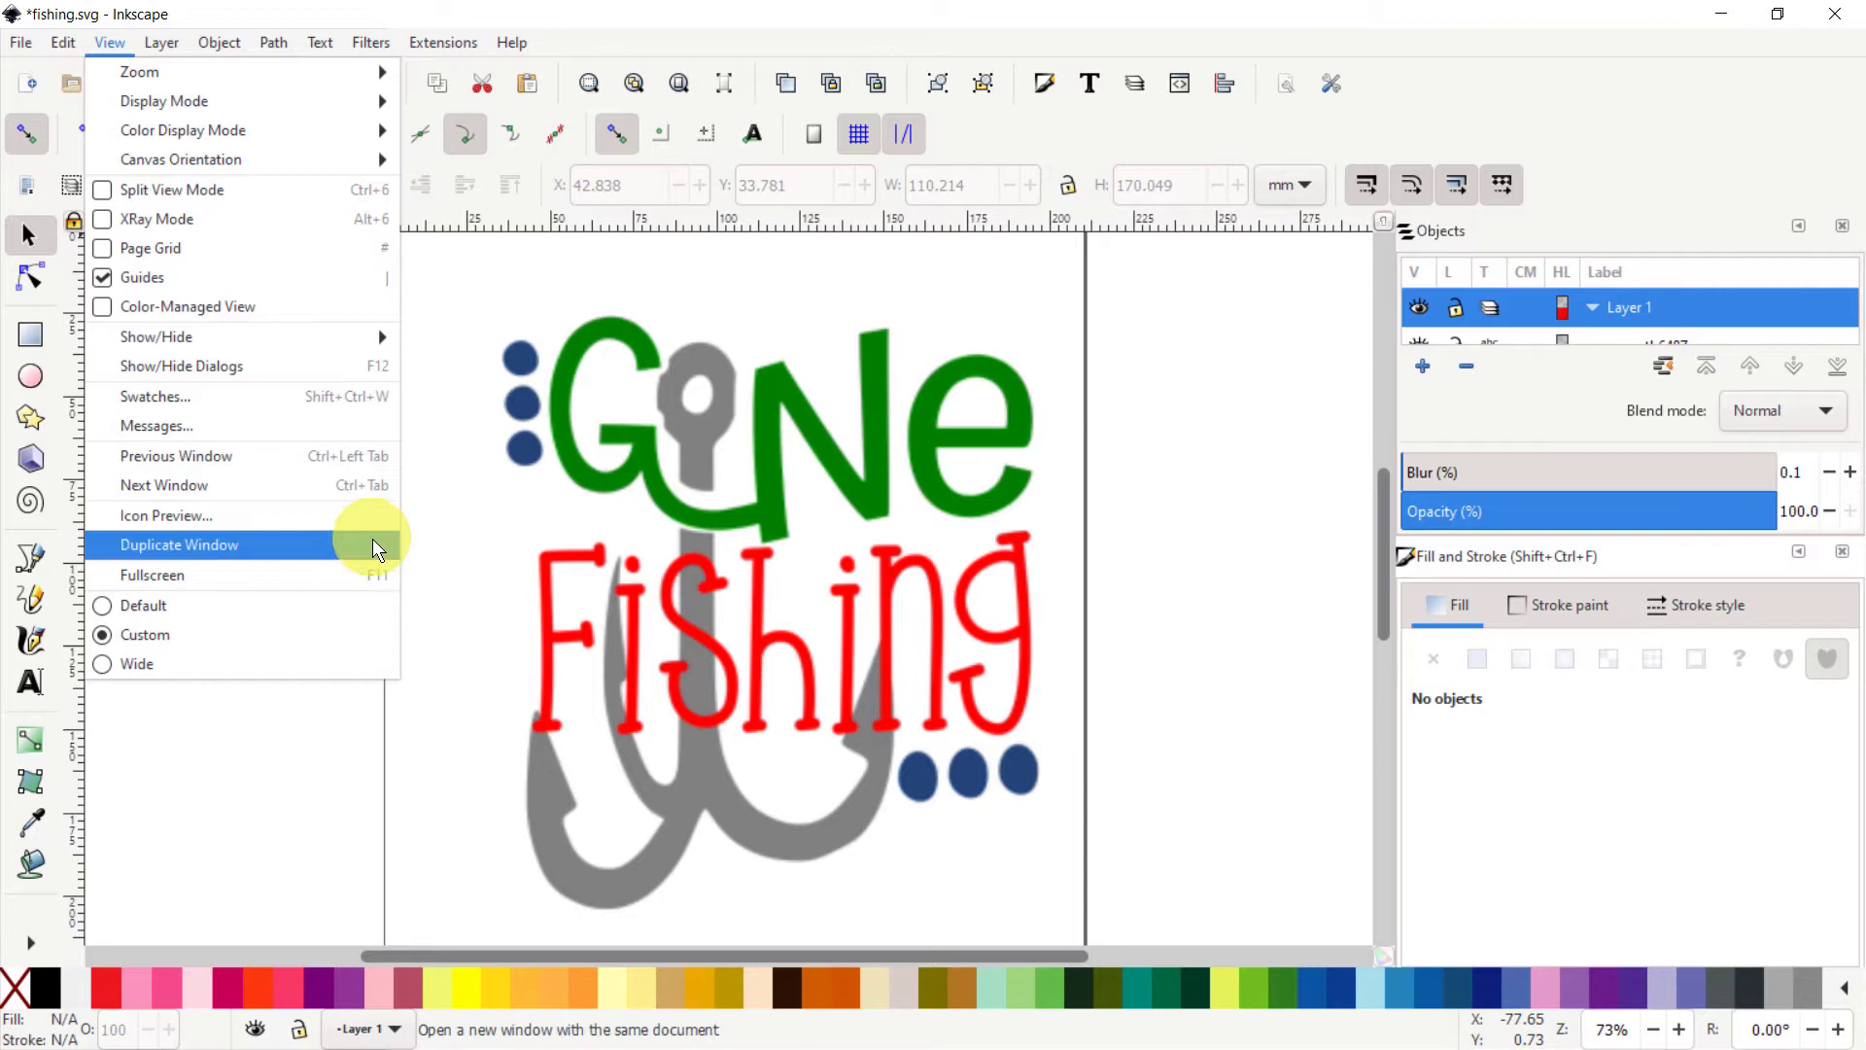
Step: Enable XRay mode and zoom in on the red 'Fishing' lettering
click(102, 218)
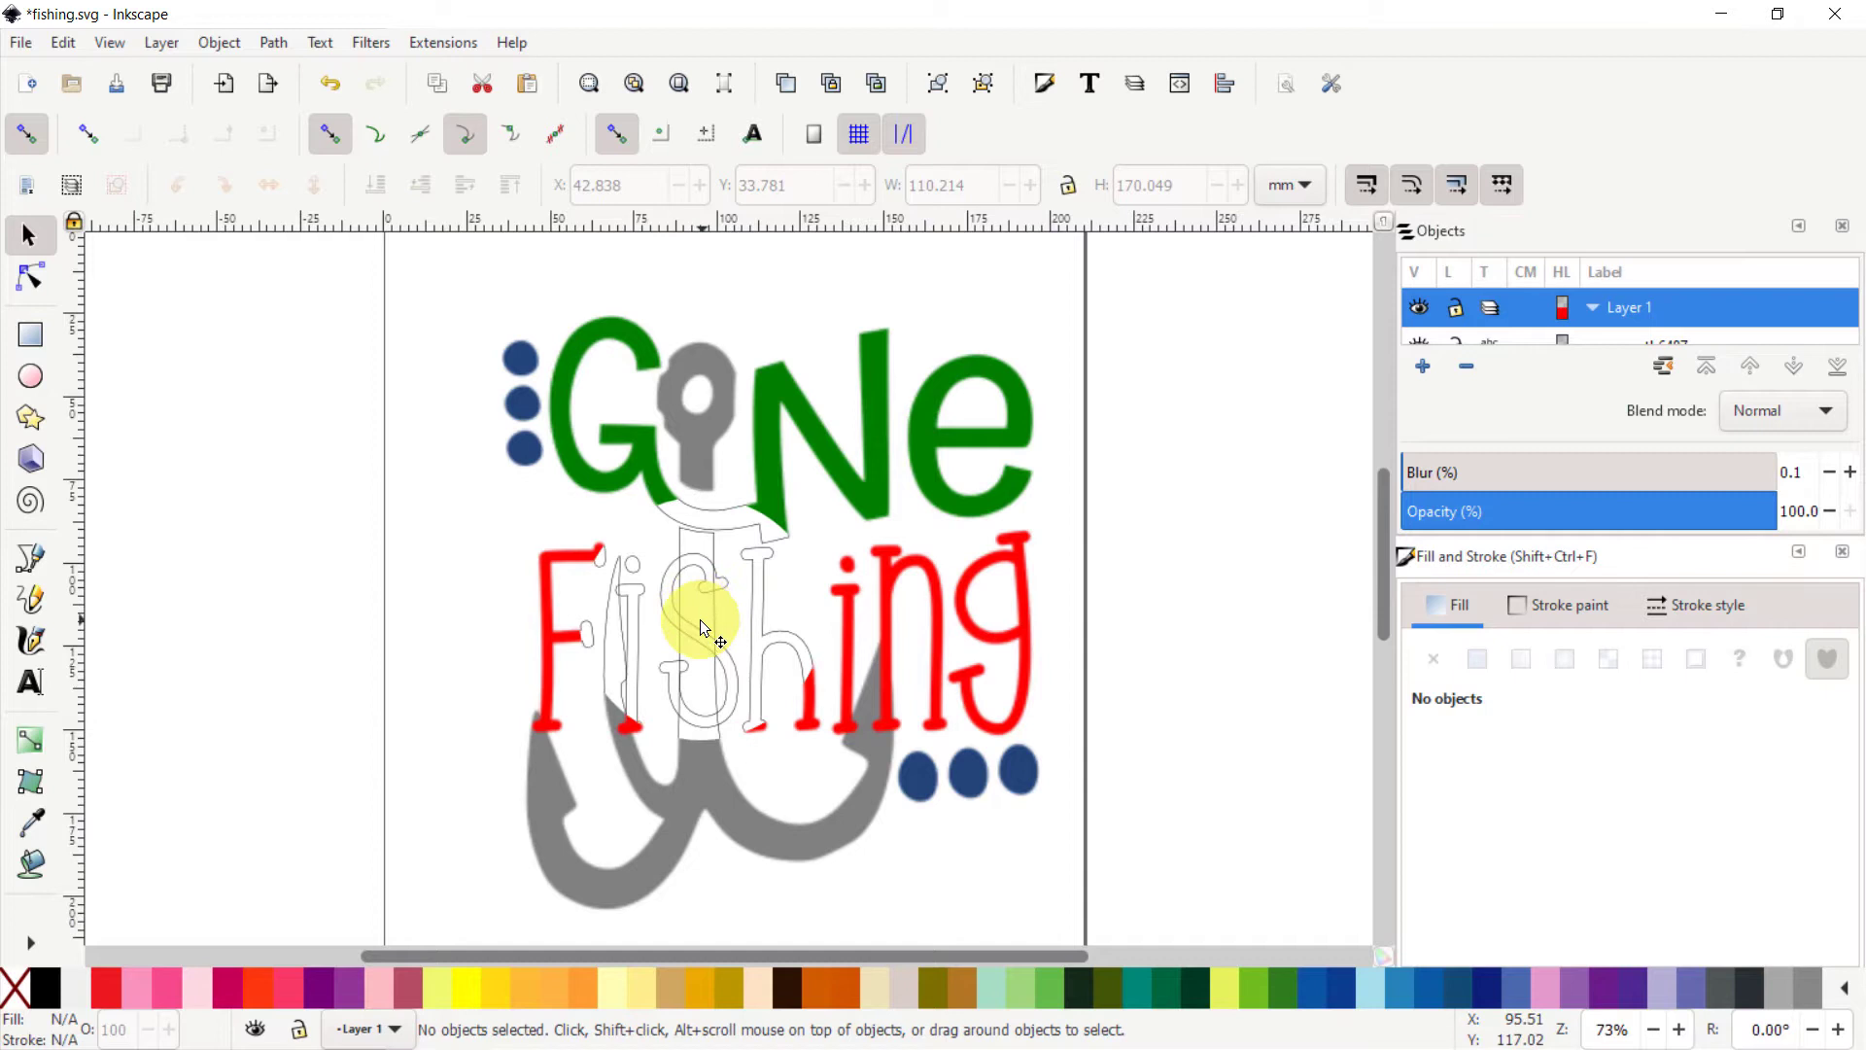
scroll(702, 615, up, 3)
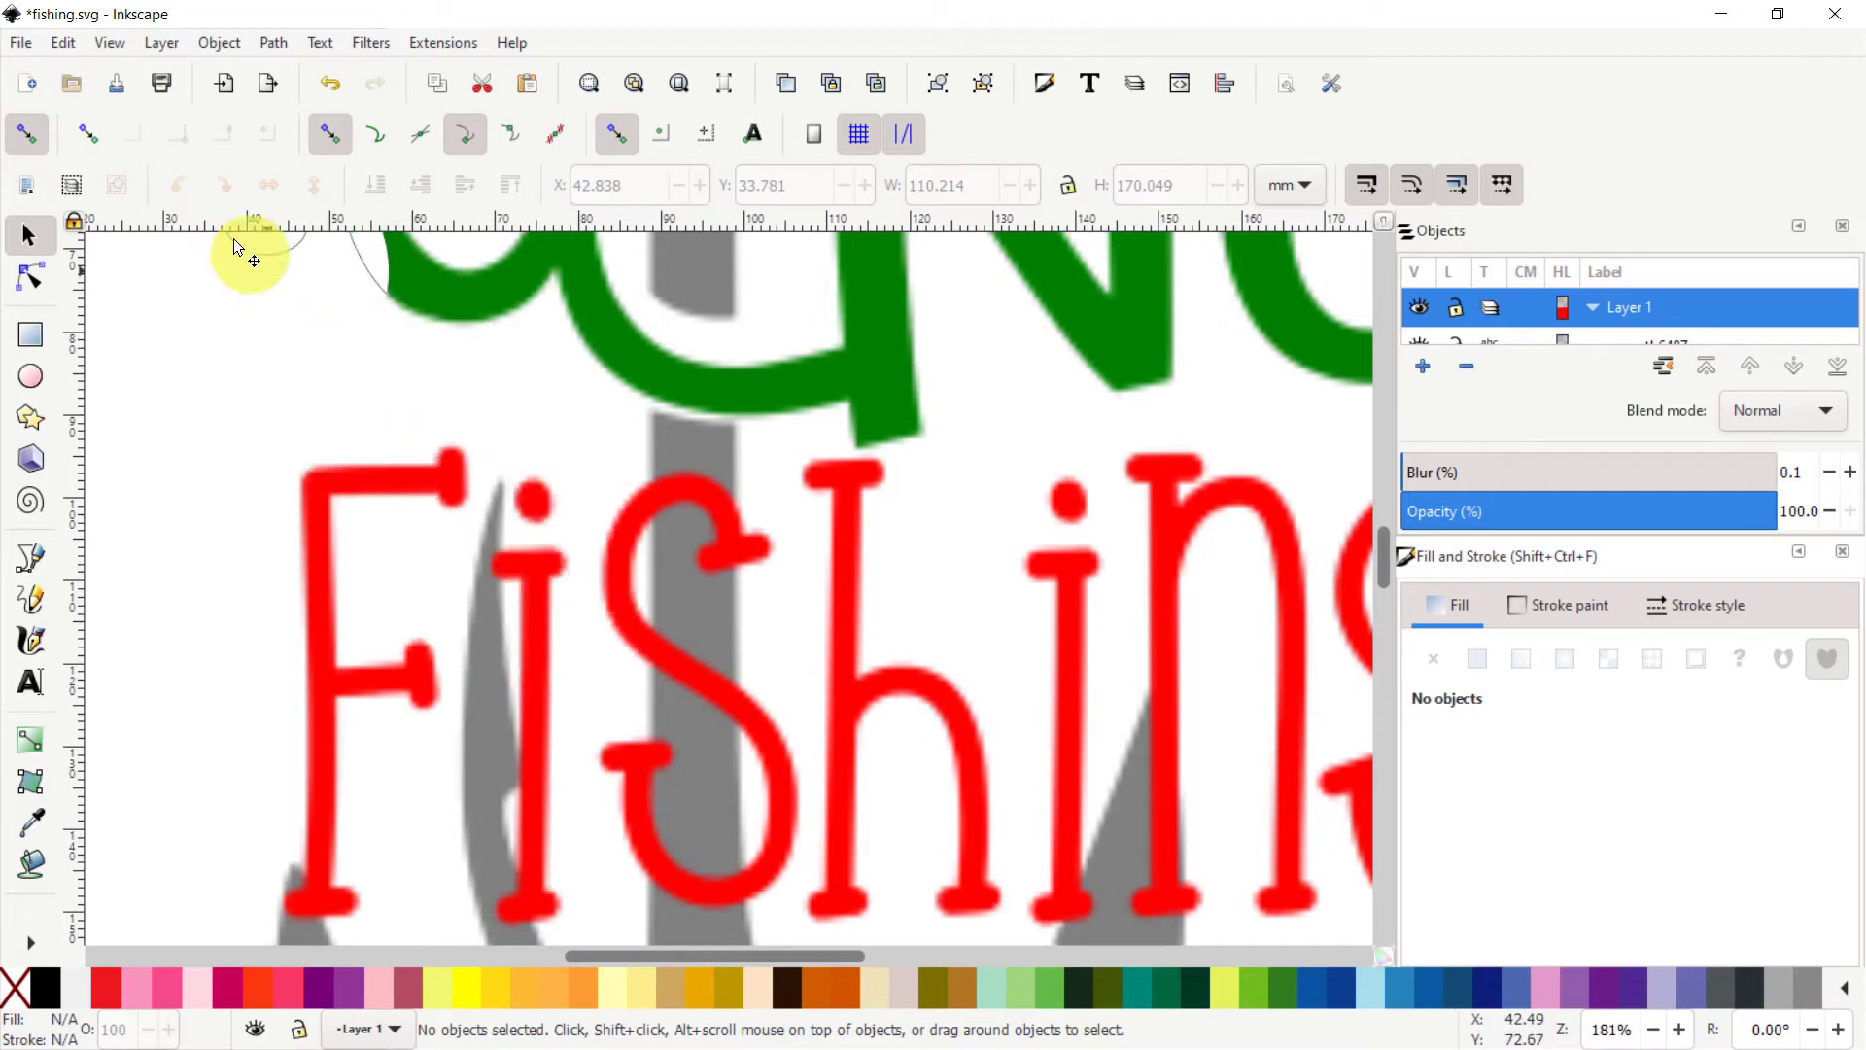
click(113, 43)
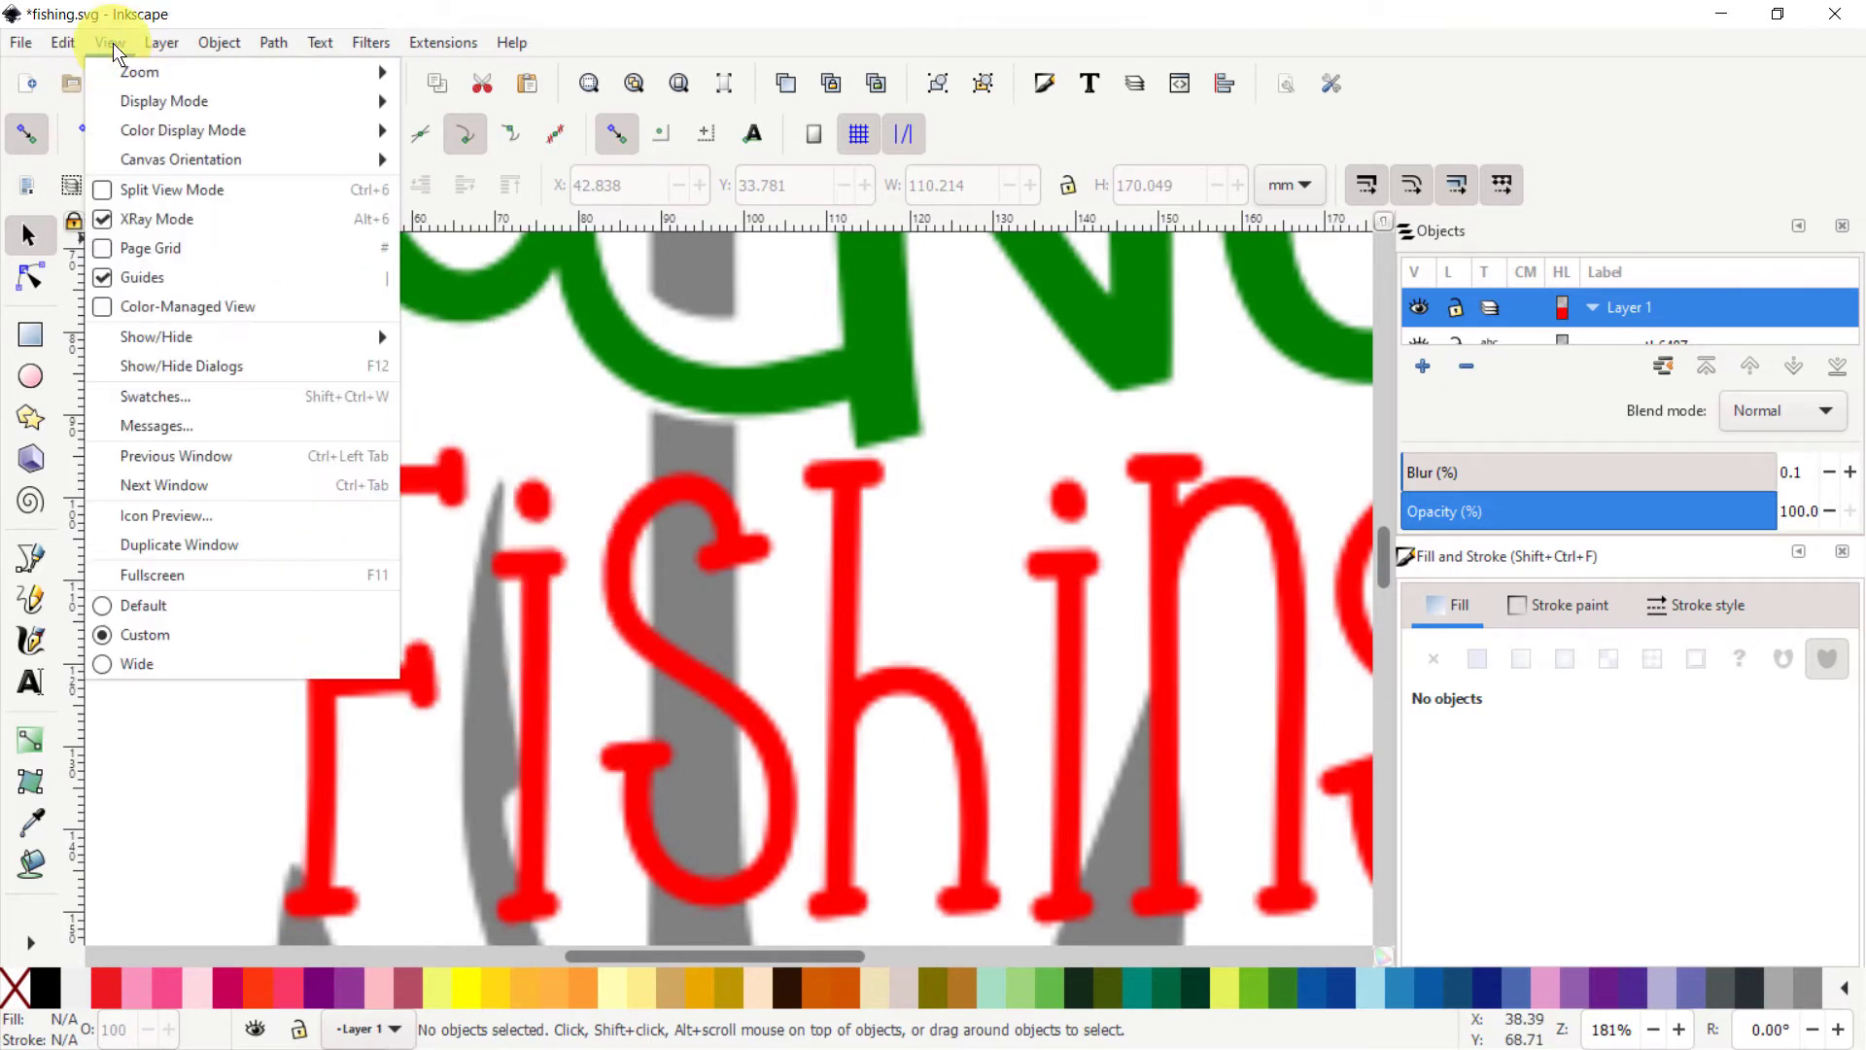
click(103, 219)
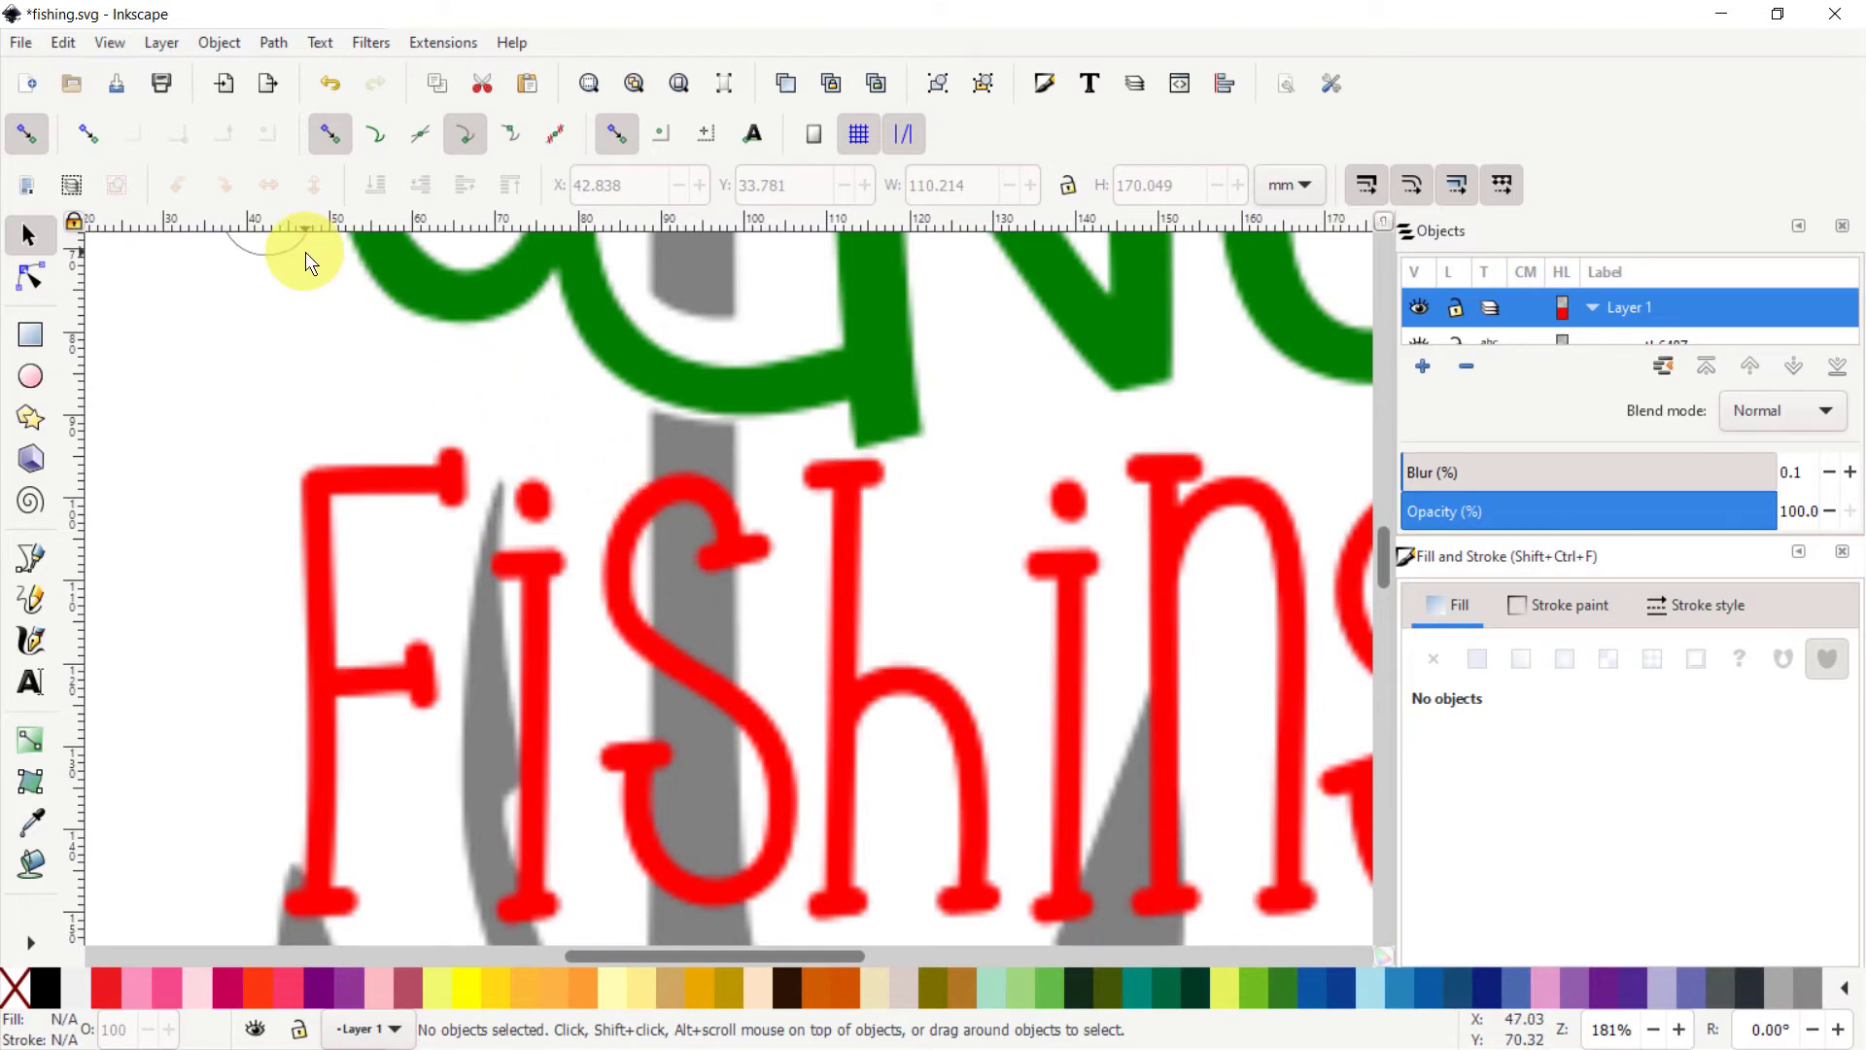
scroll(295, 303, down, 2)
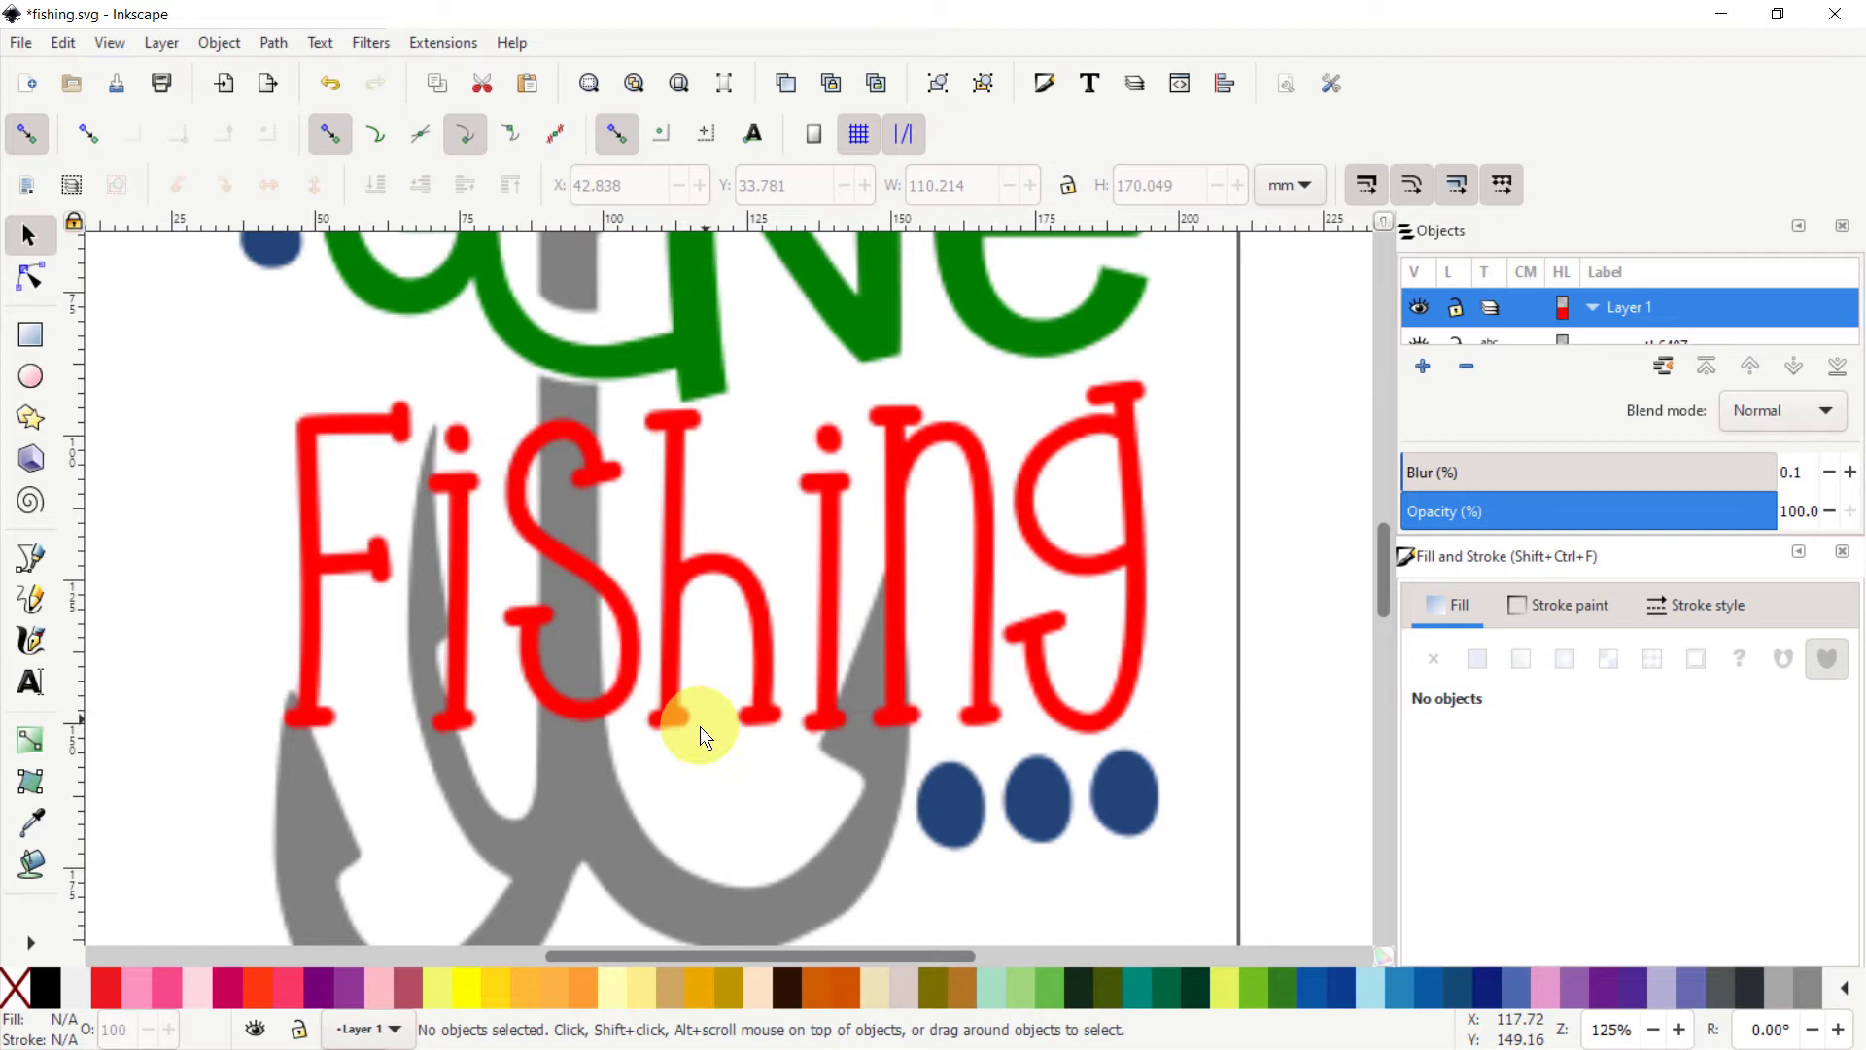
click(105, 45)
mouse_move(137, 160)
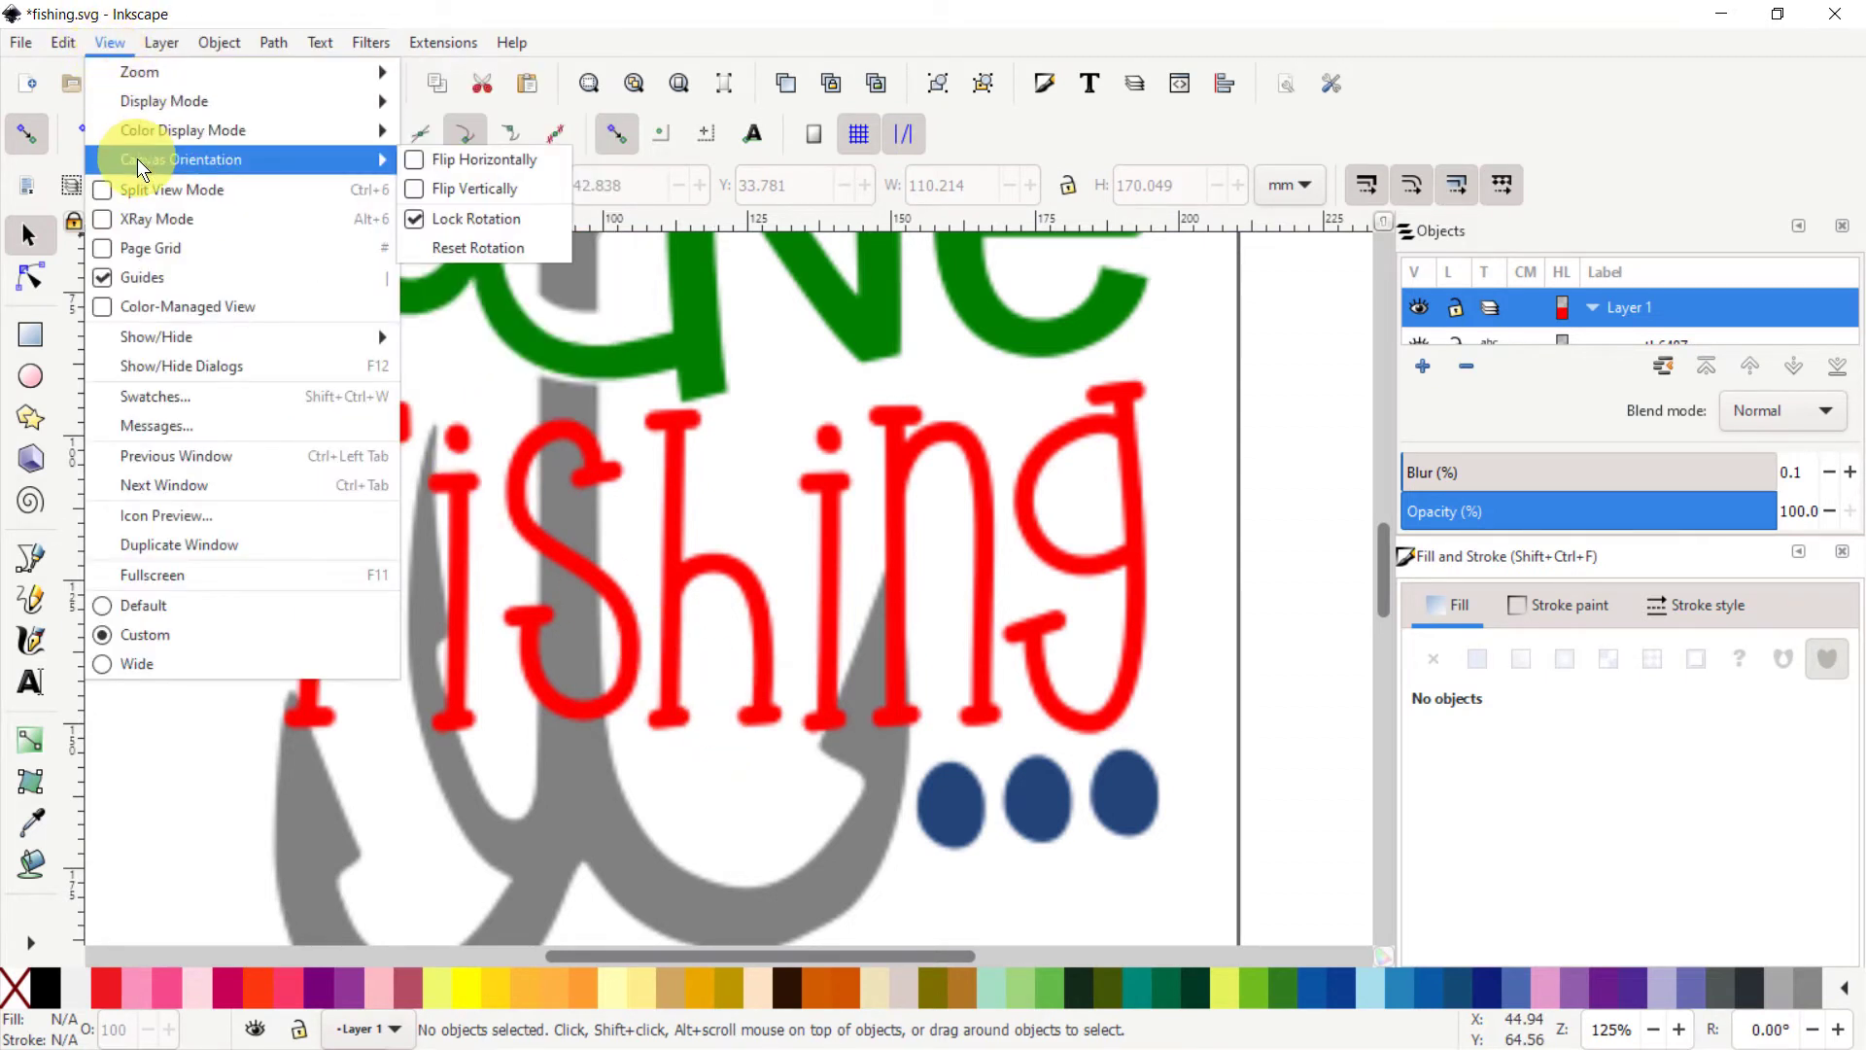
click(420, 217)
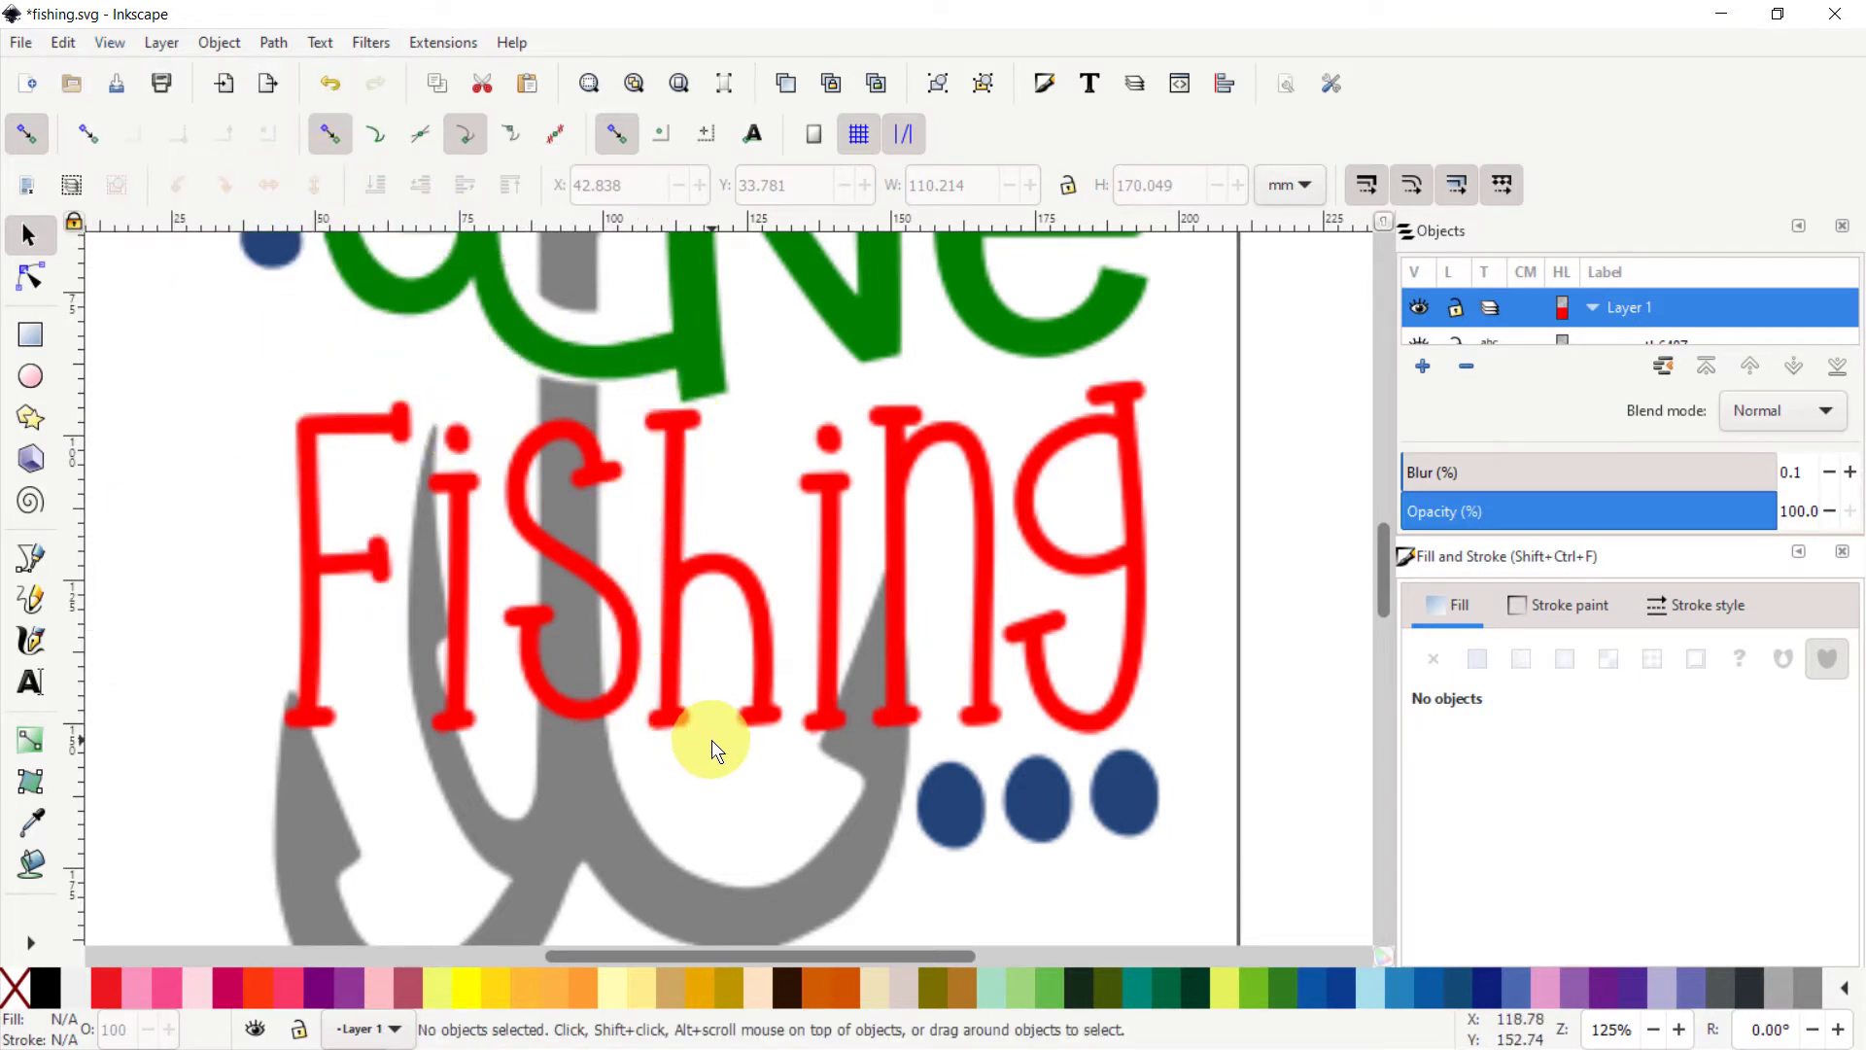
Step: Zoom out, rotate the canvas to a slight tilt, then zoom back in to 73%
scroll(771, 635, down, 4)
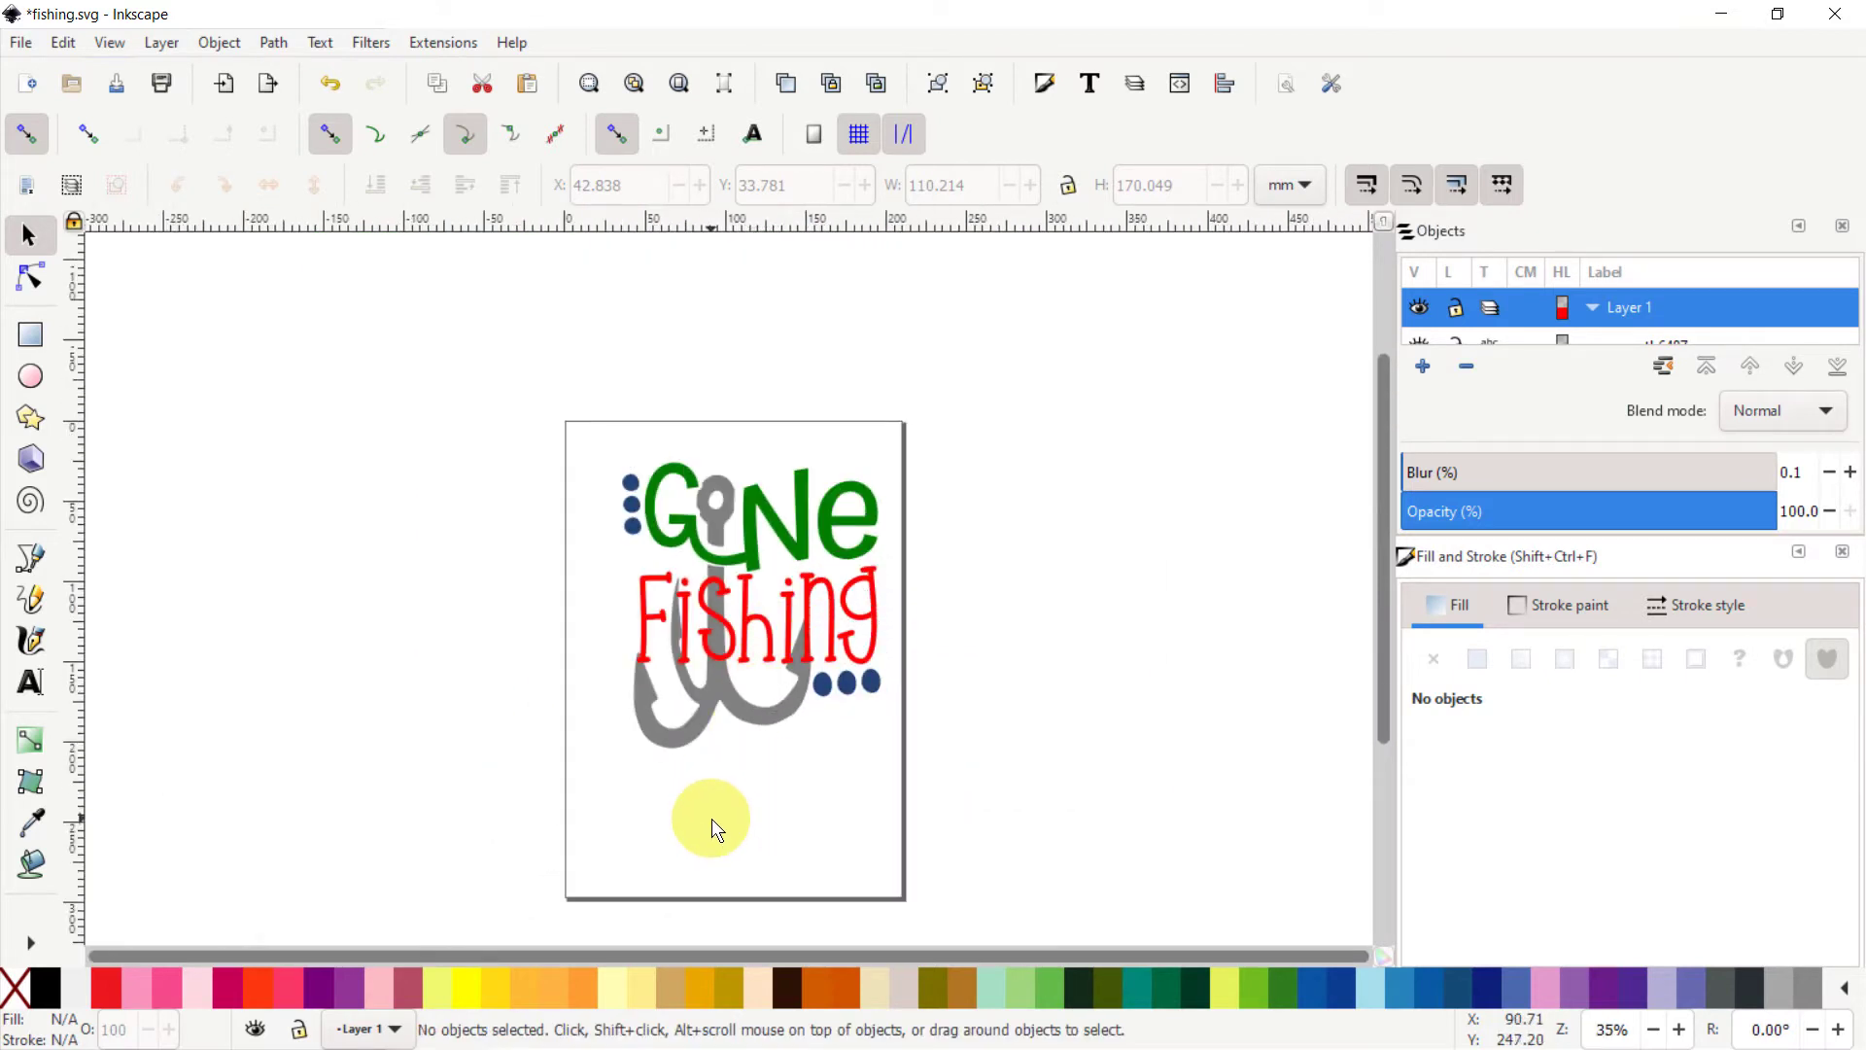
drag(703, 813, 791, 736)
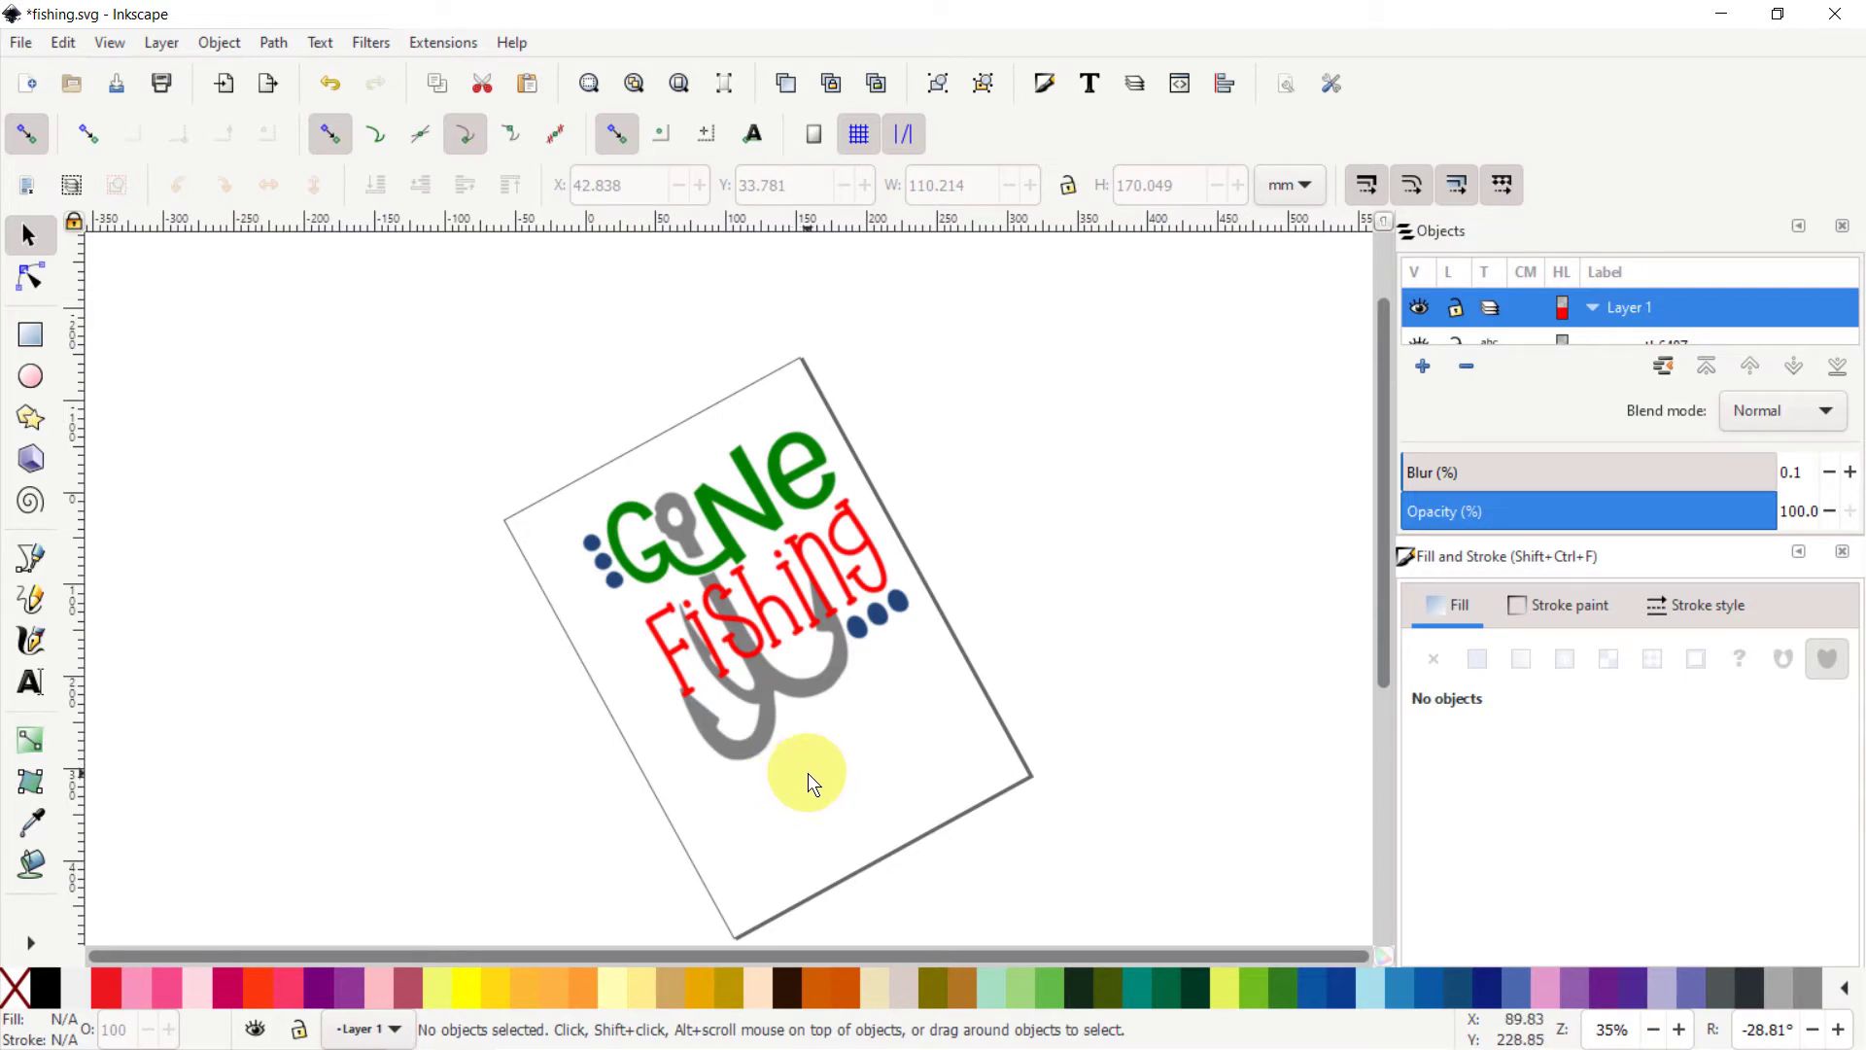
key(ctrl)
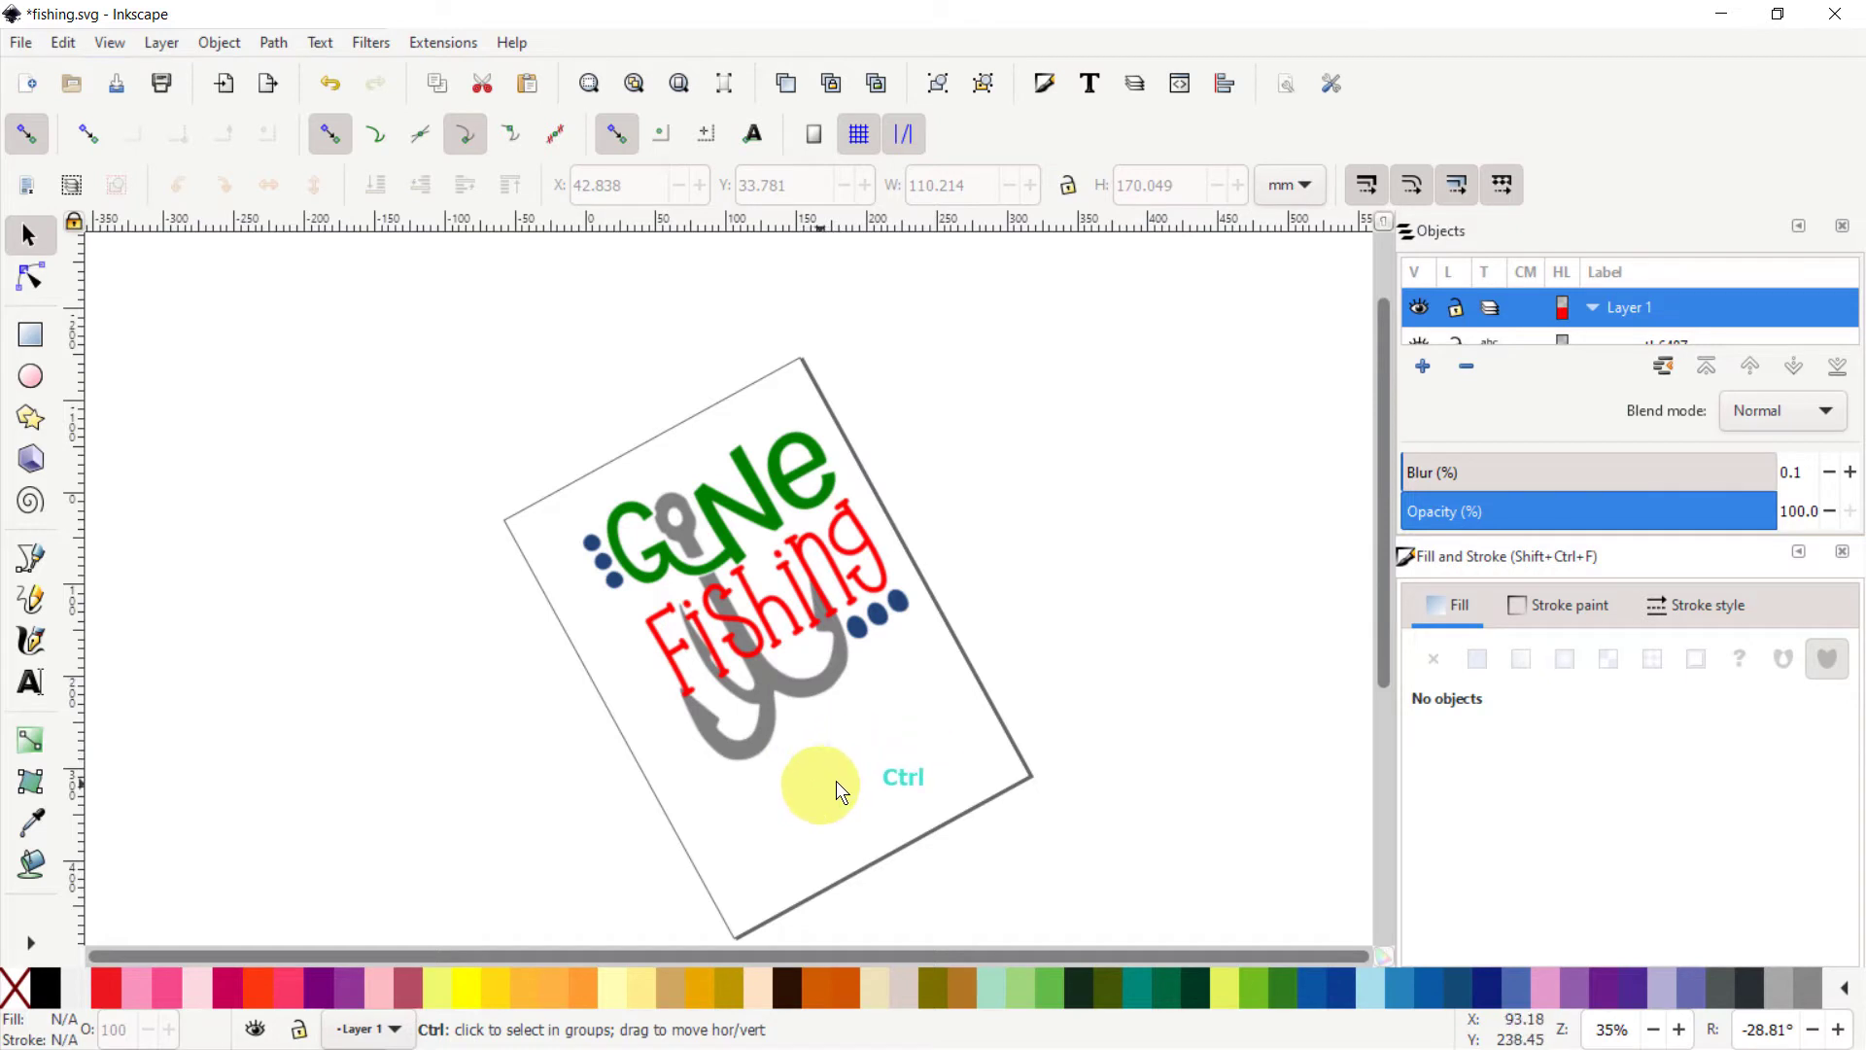
scroll(831, 770, down, 2)
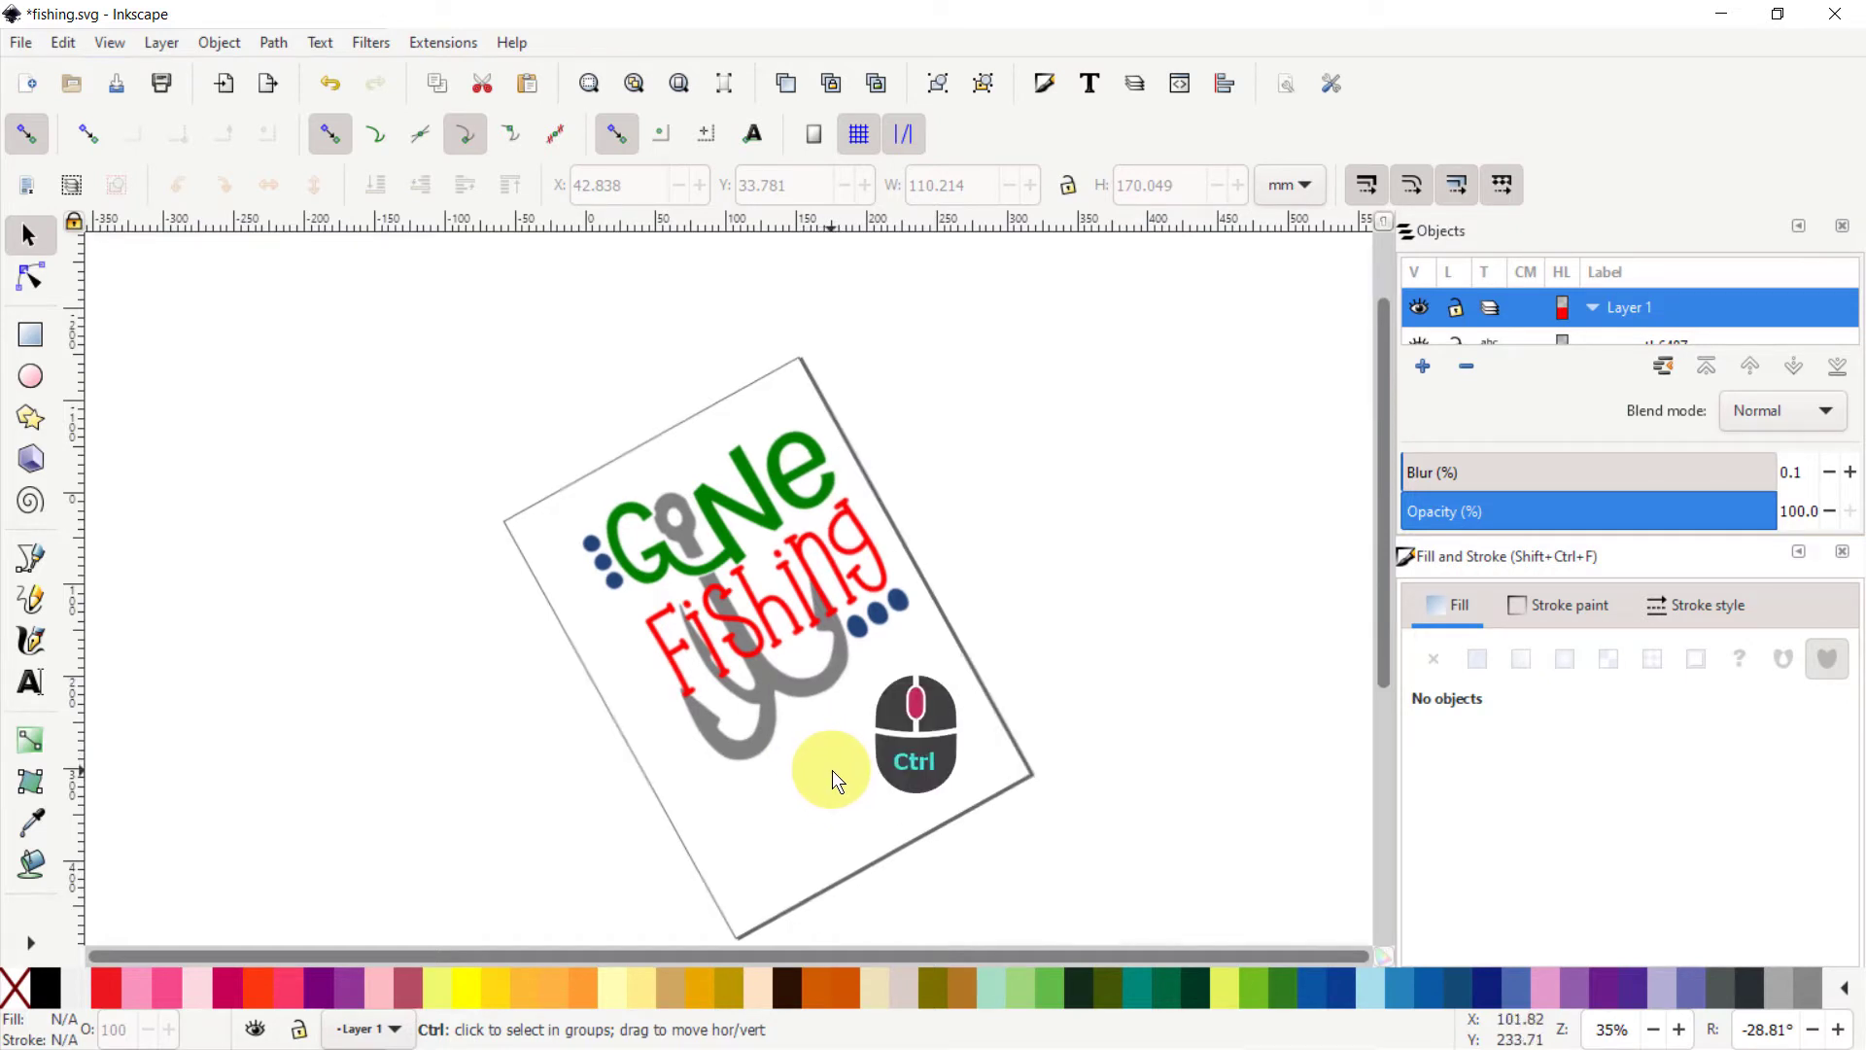
scroll(837, 768, down, 4)
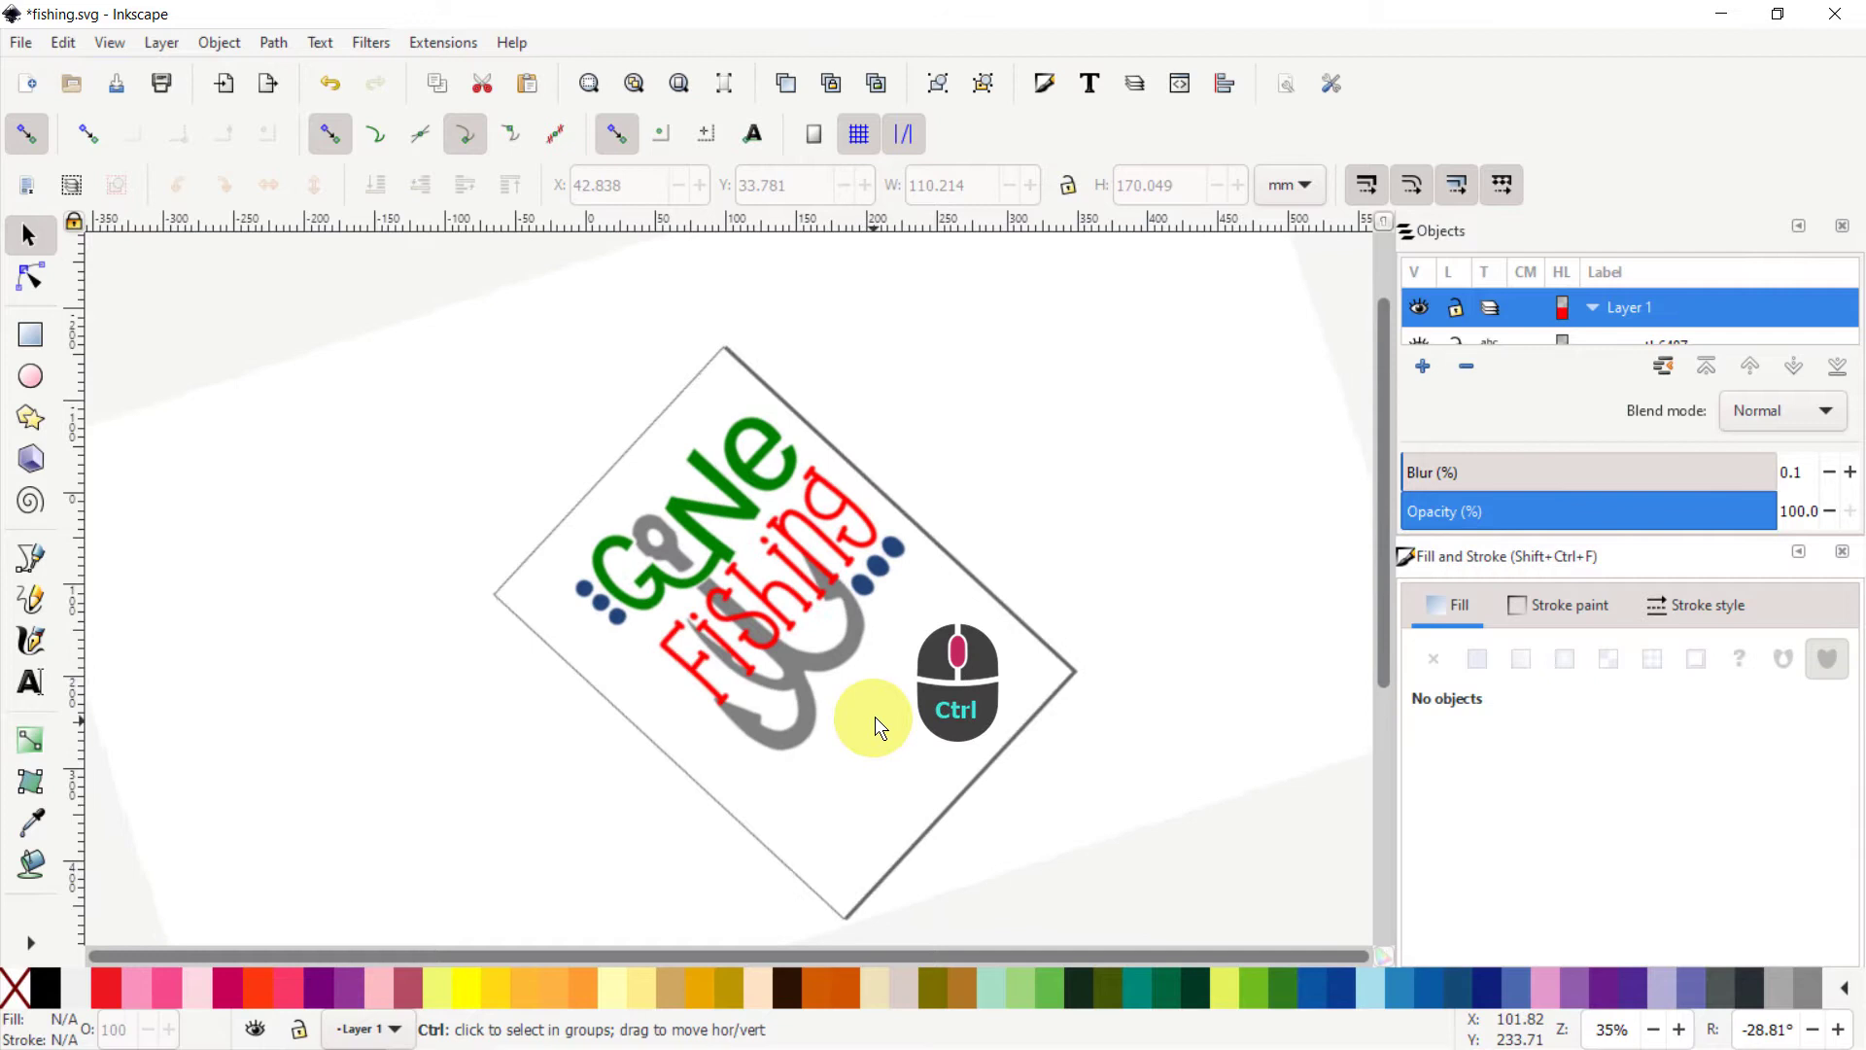
scroll(892, 685, down, 9)
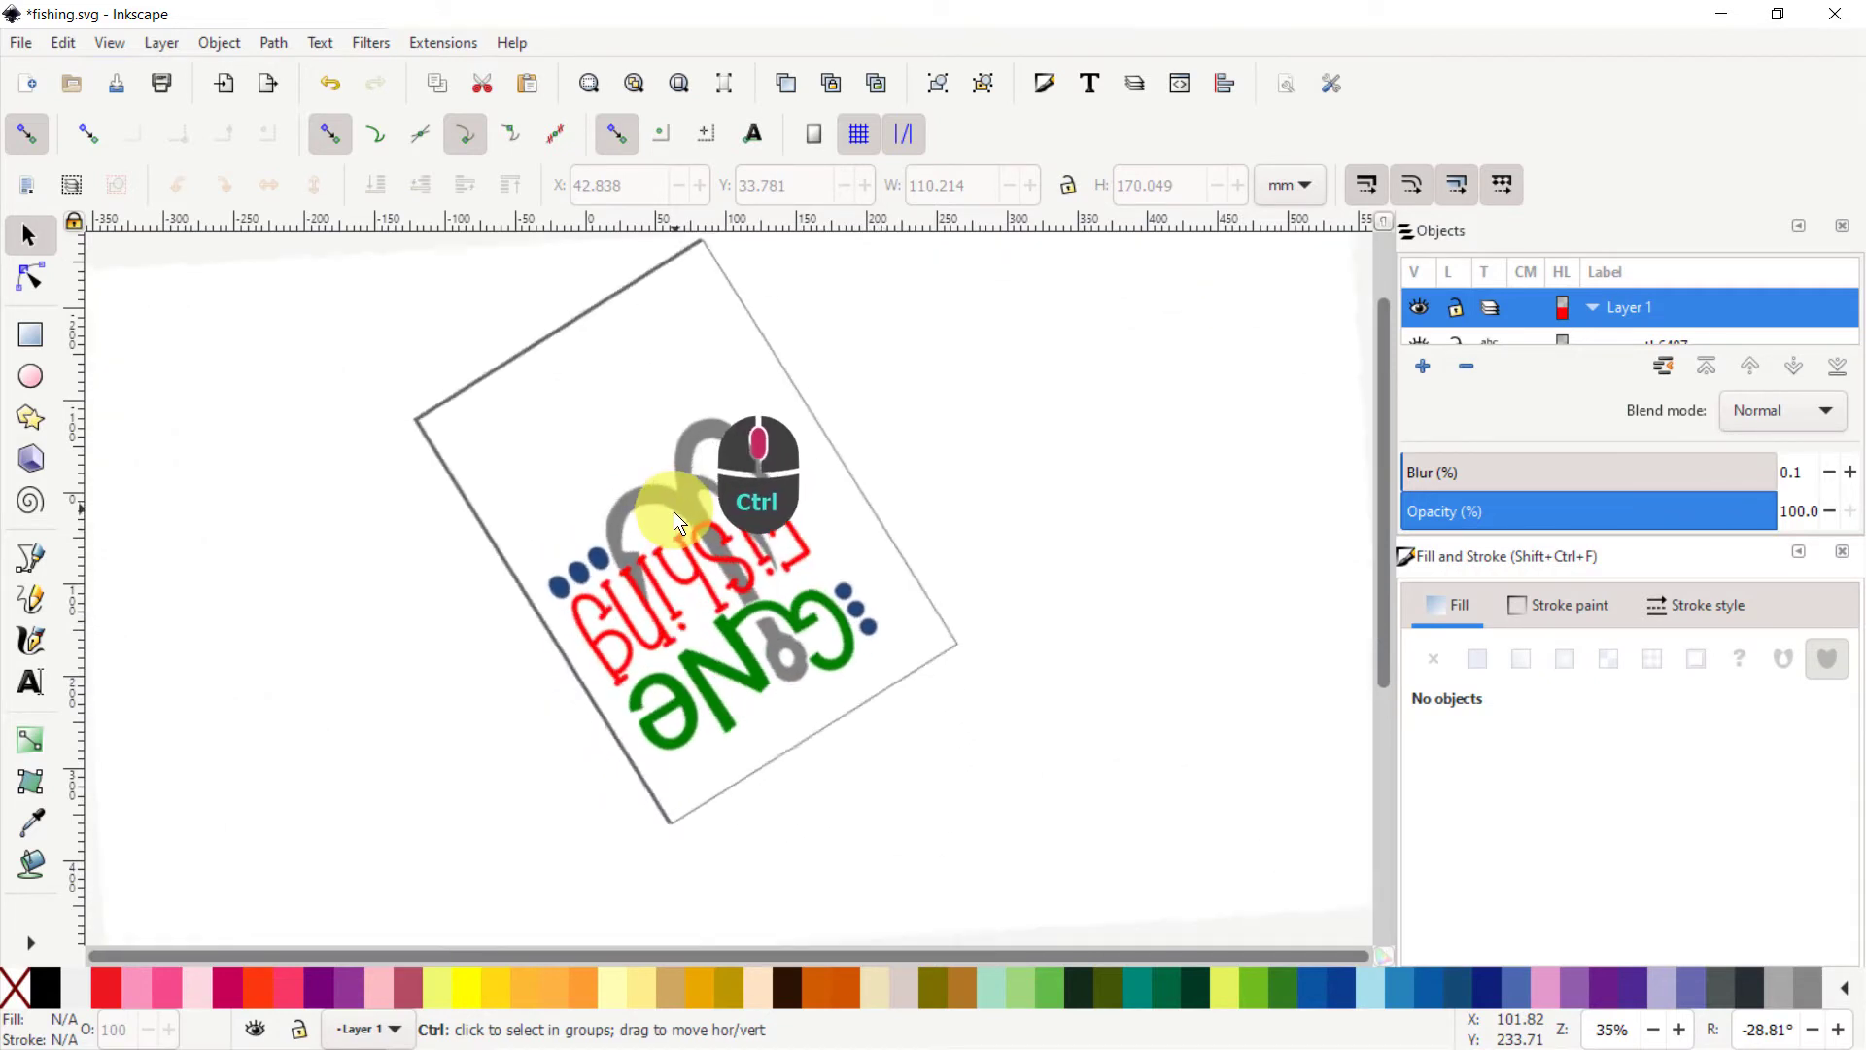
scroll(684, 504, down, 10)
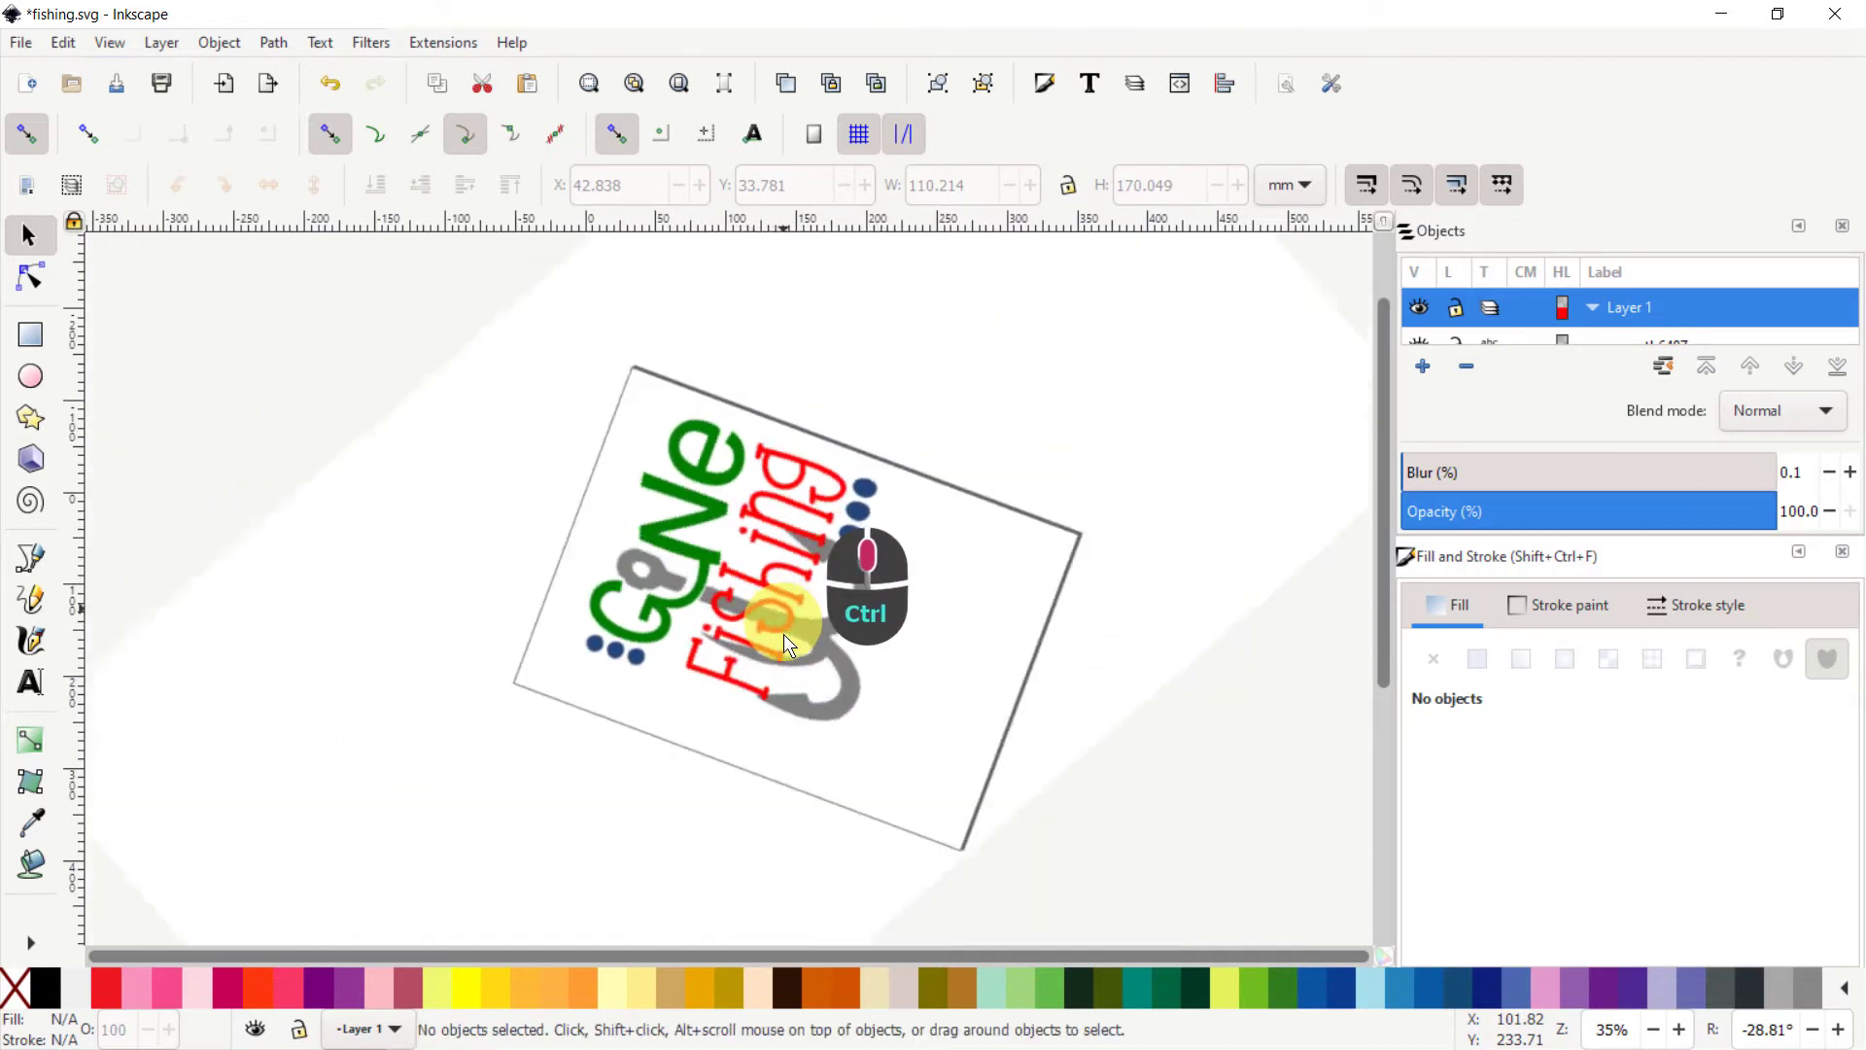
scroll(727, 688, down, 6)
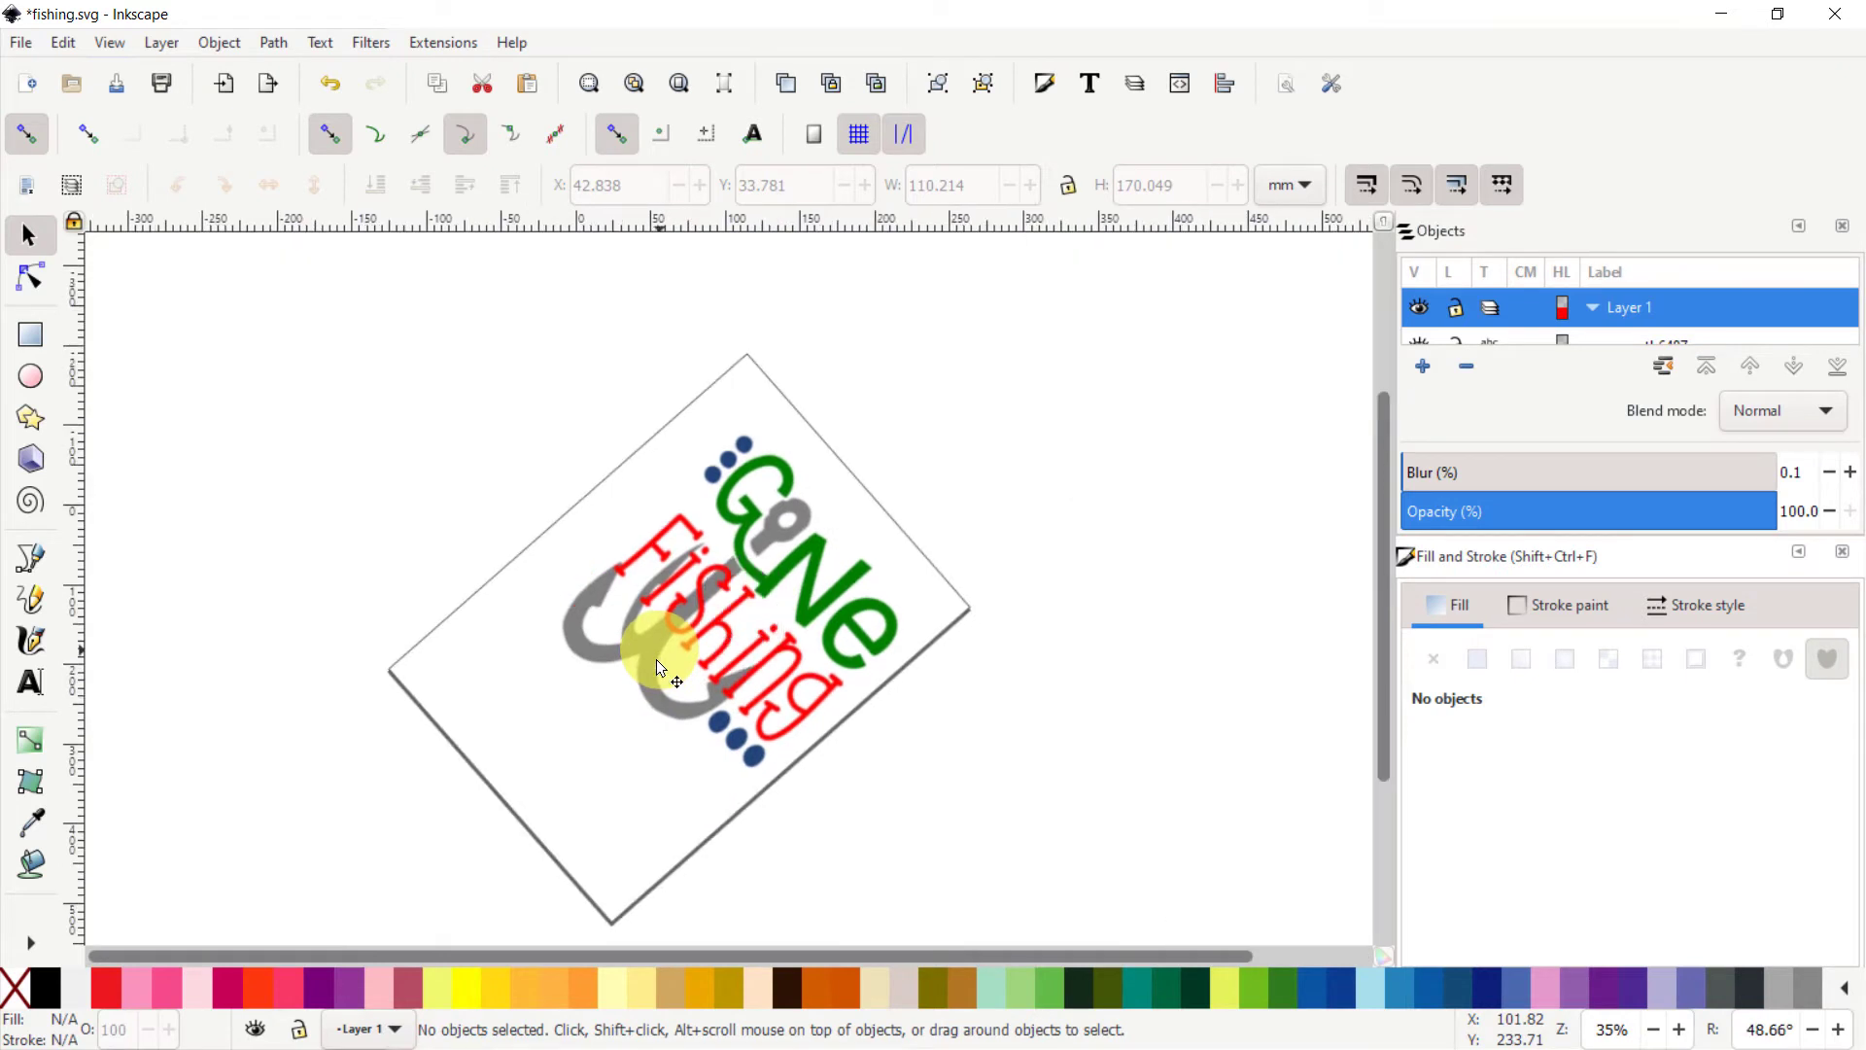
ctrl+scroll(563, 744, up, 3)
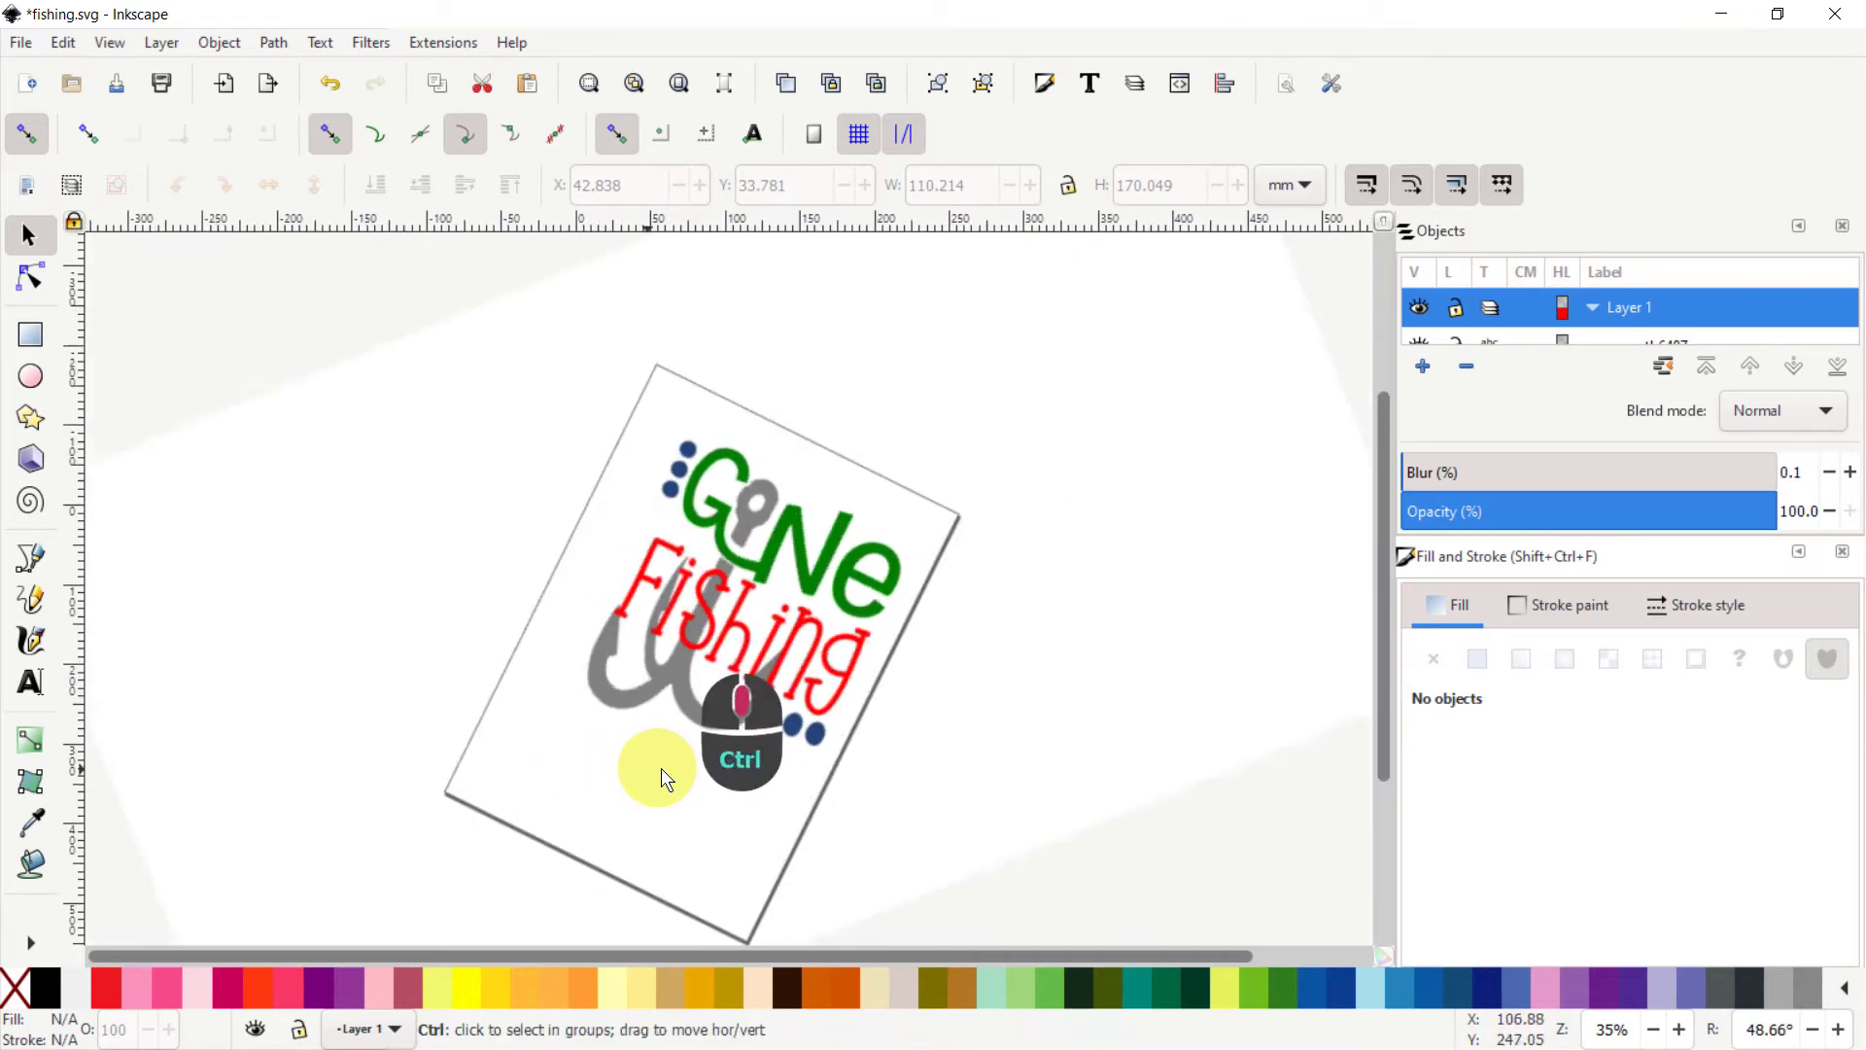
ctrl+scroll(721, 744, up, 3)
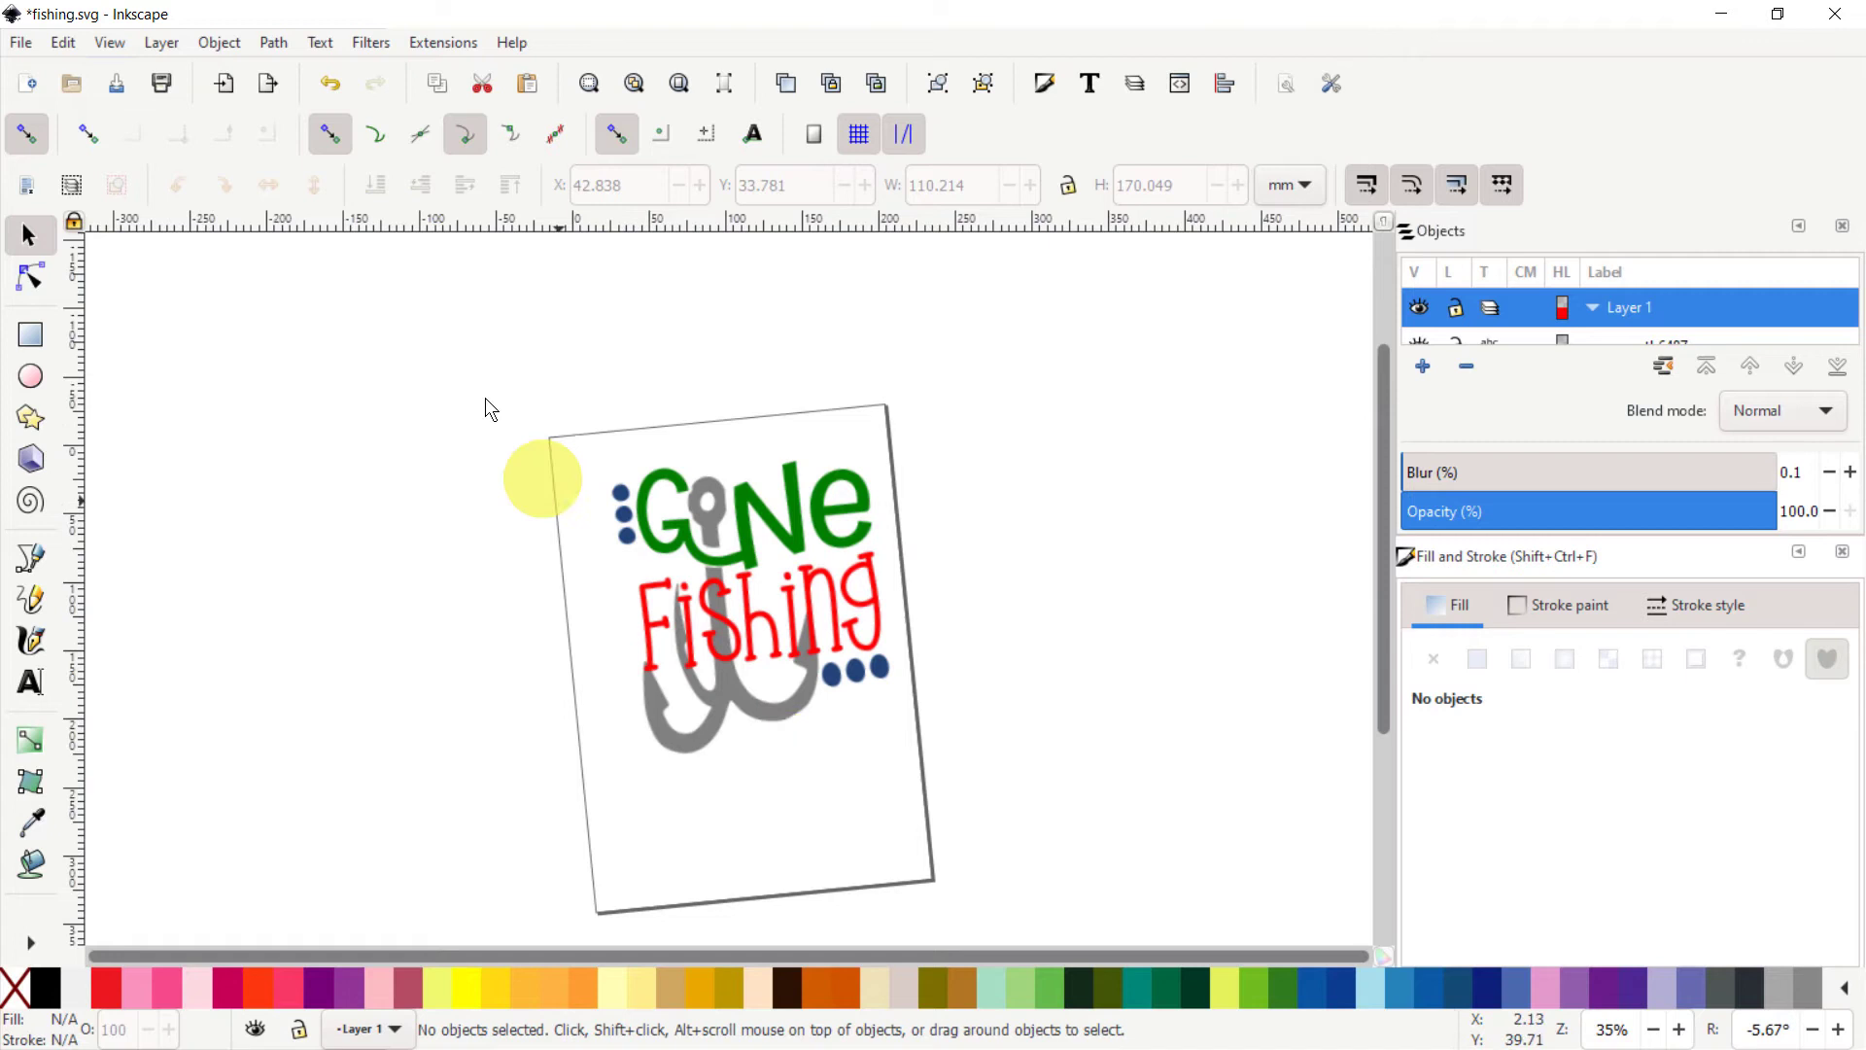
scroll(752, 697, up, 2)
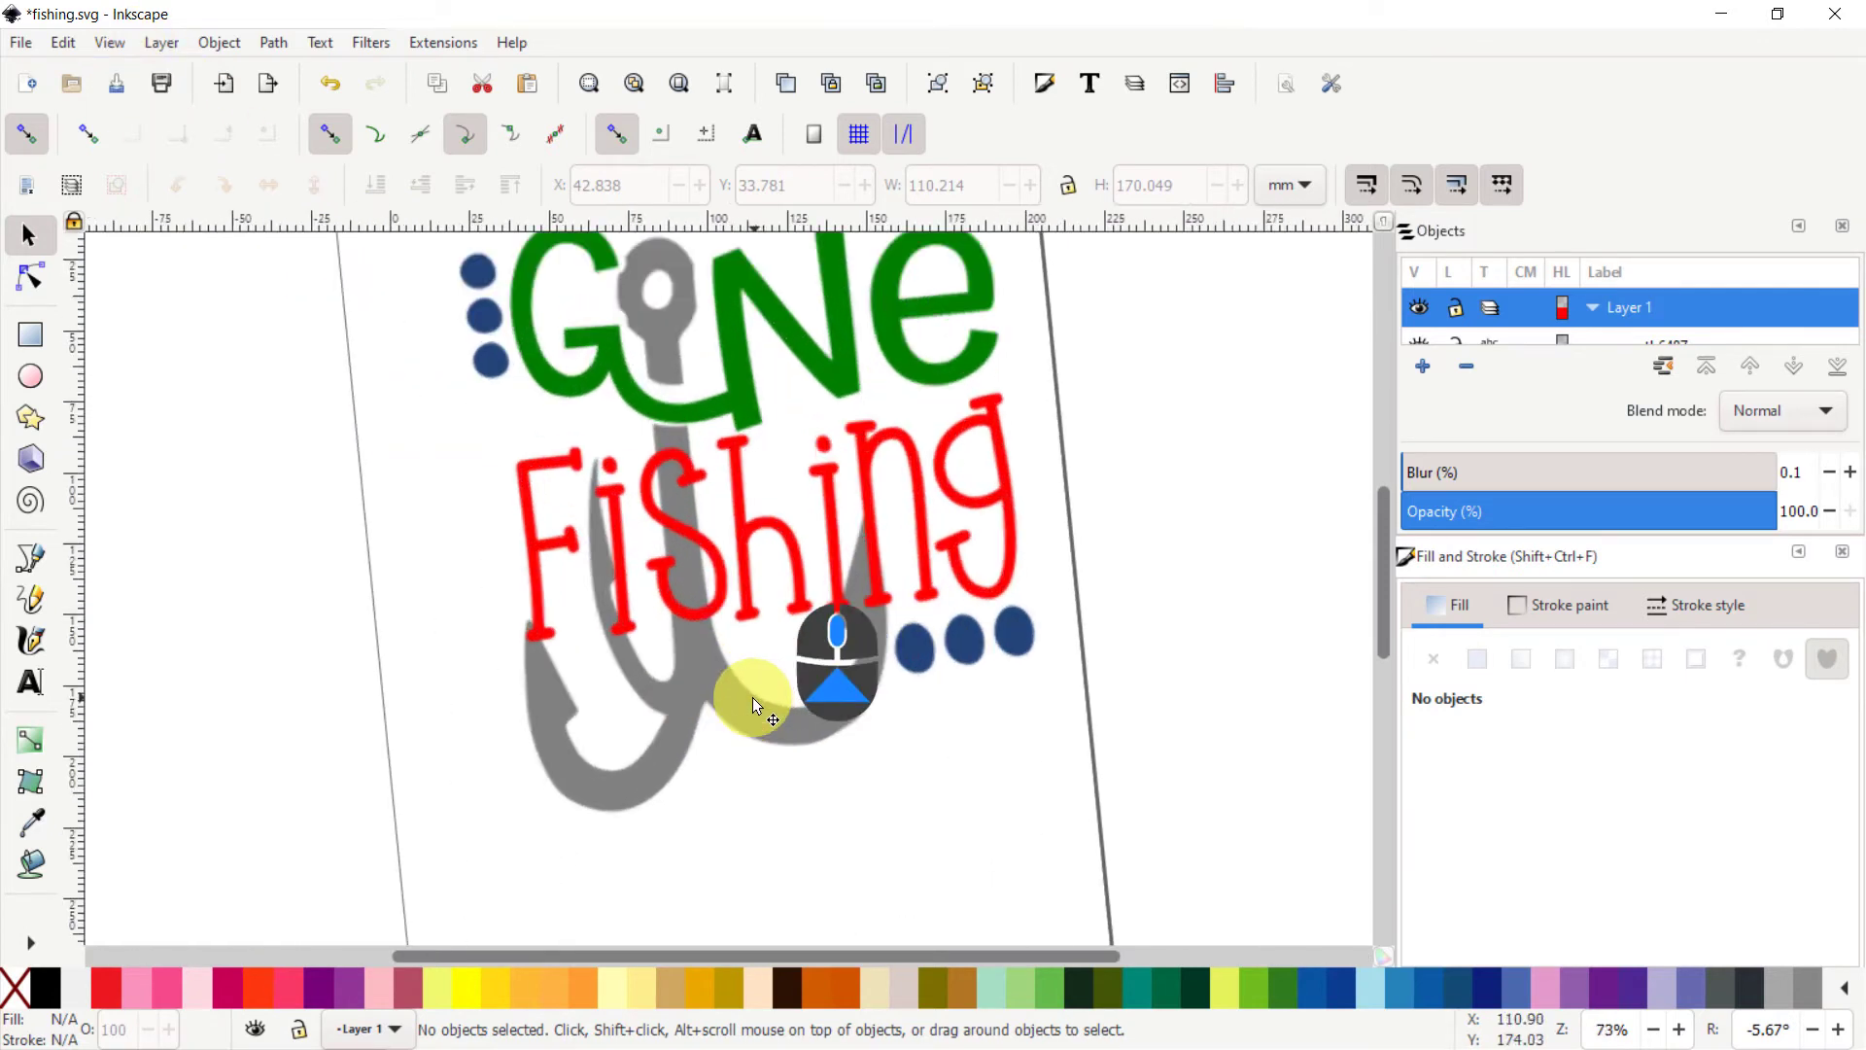
Step: Reset the canvas rotation to 0° from Canvas Orientation
click(107, 43)
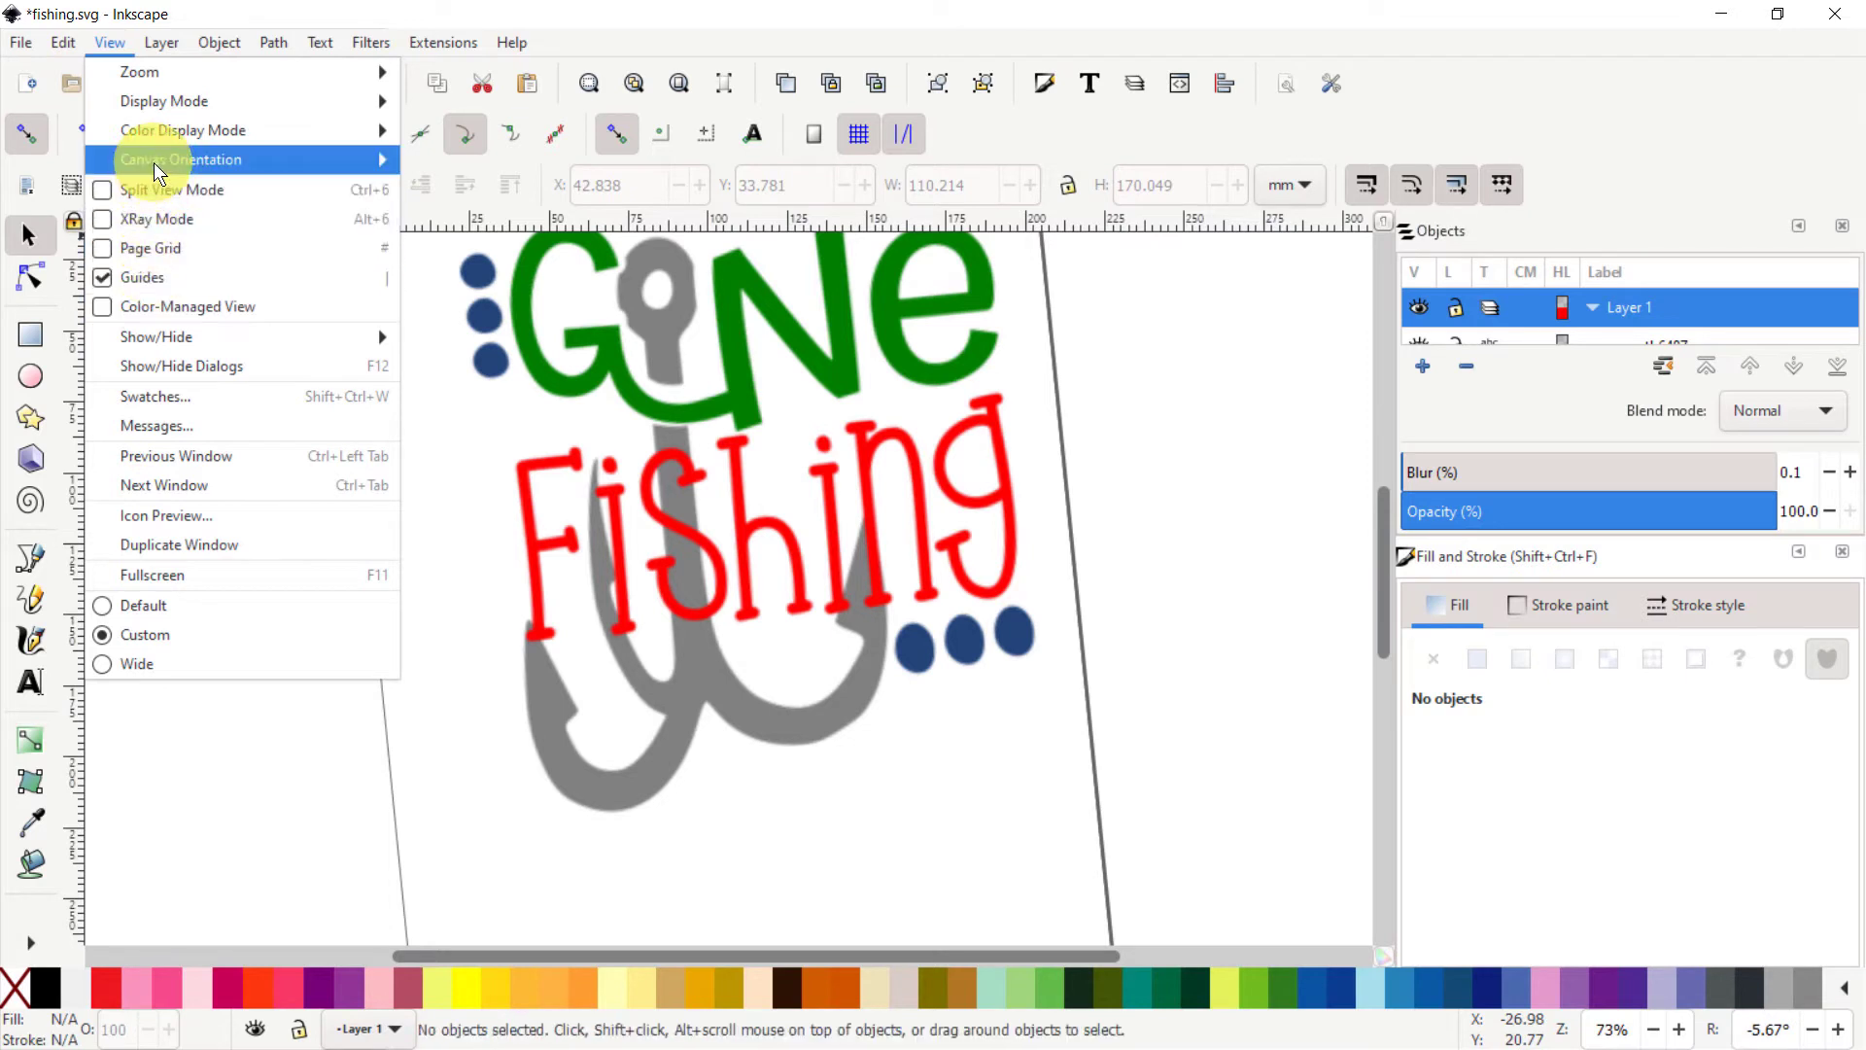
mouse_move(159, 159)
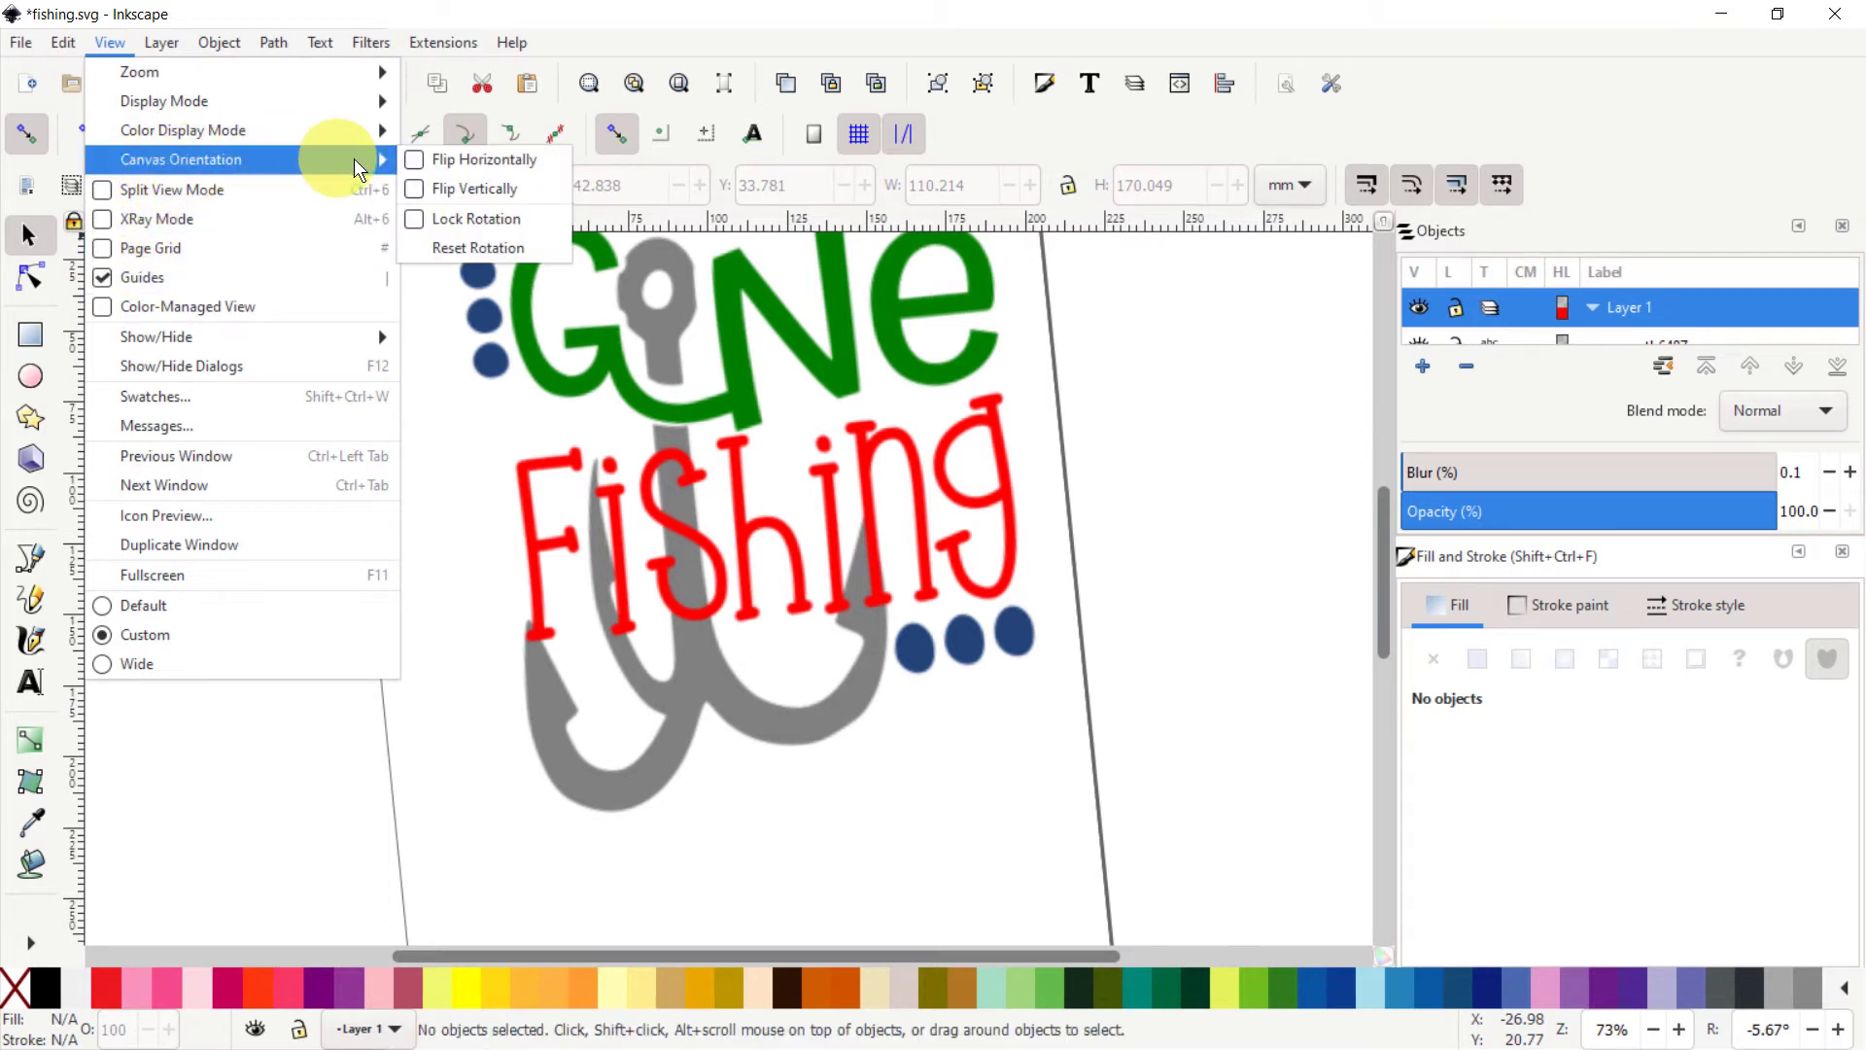
click(457, 248)
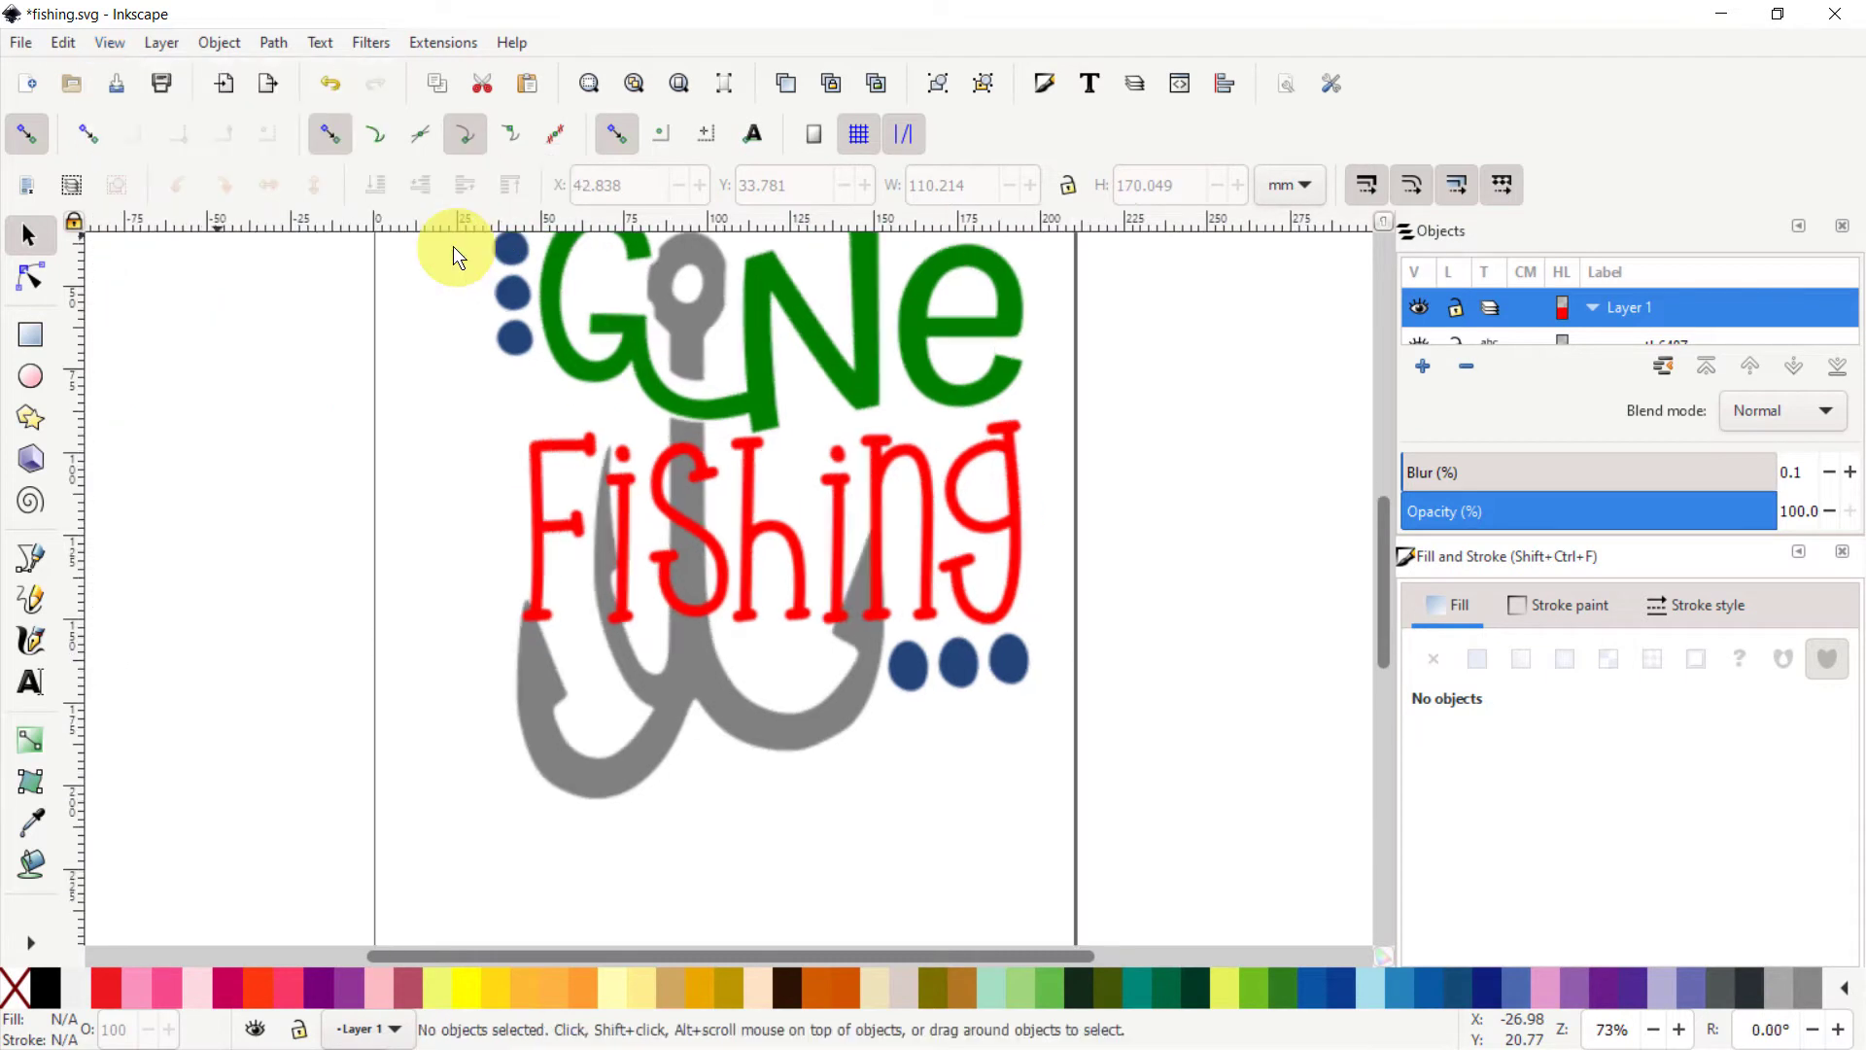
Step: Lock the canvas rotation so the view can't be turned
click(114, 41)
mouse_move(160, 159)
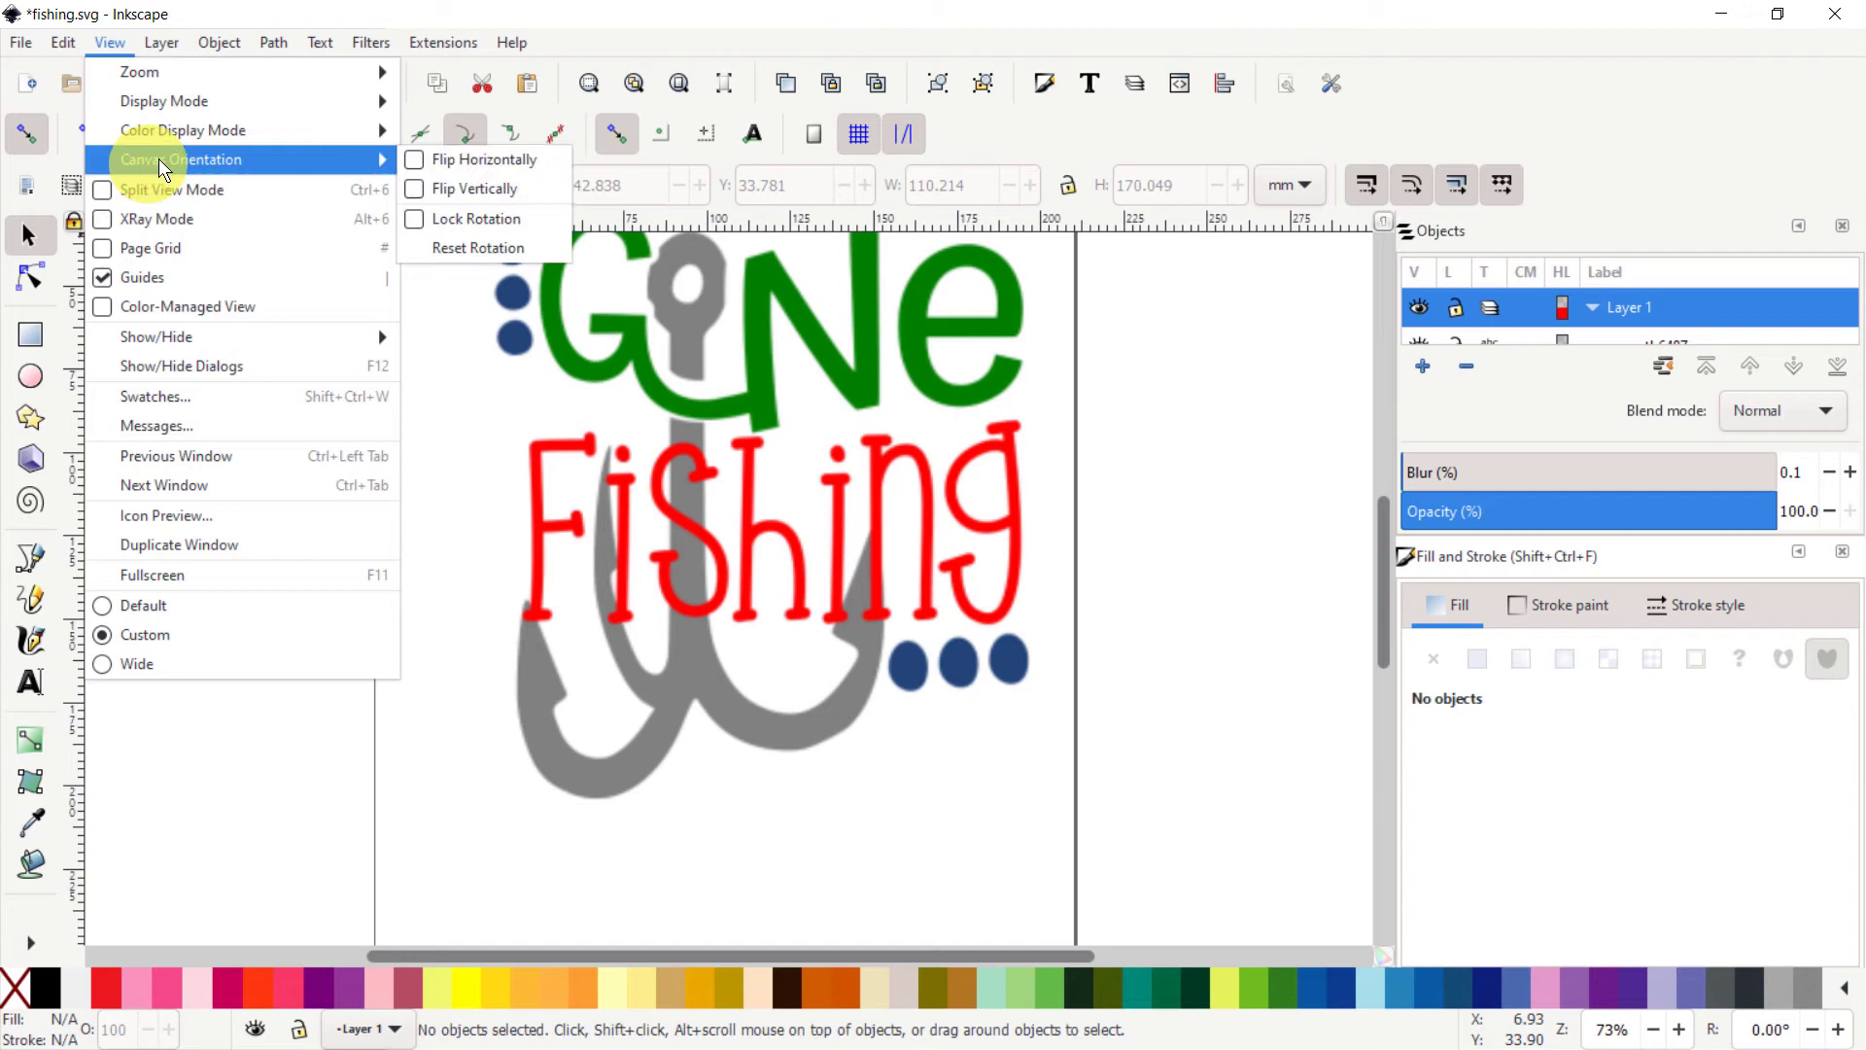
click(412, 218)
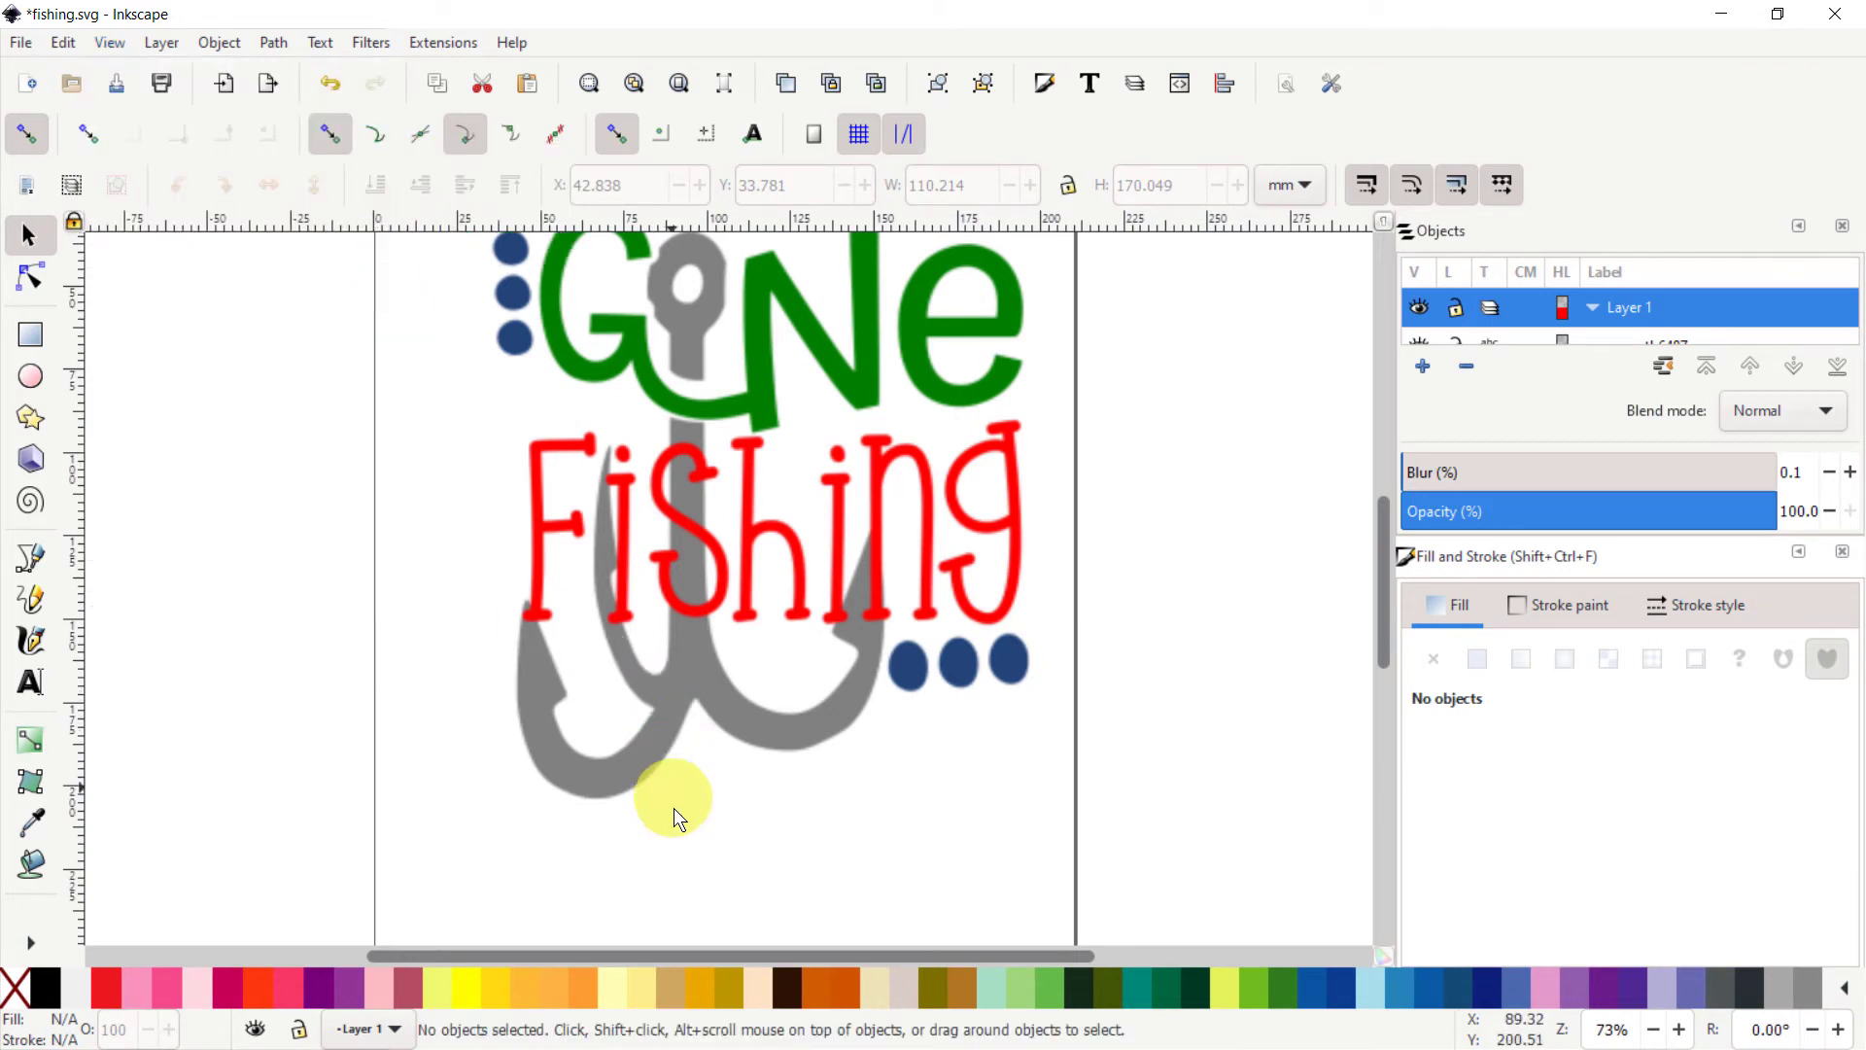
key(ctrl)
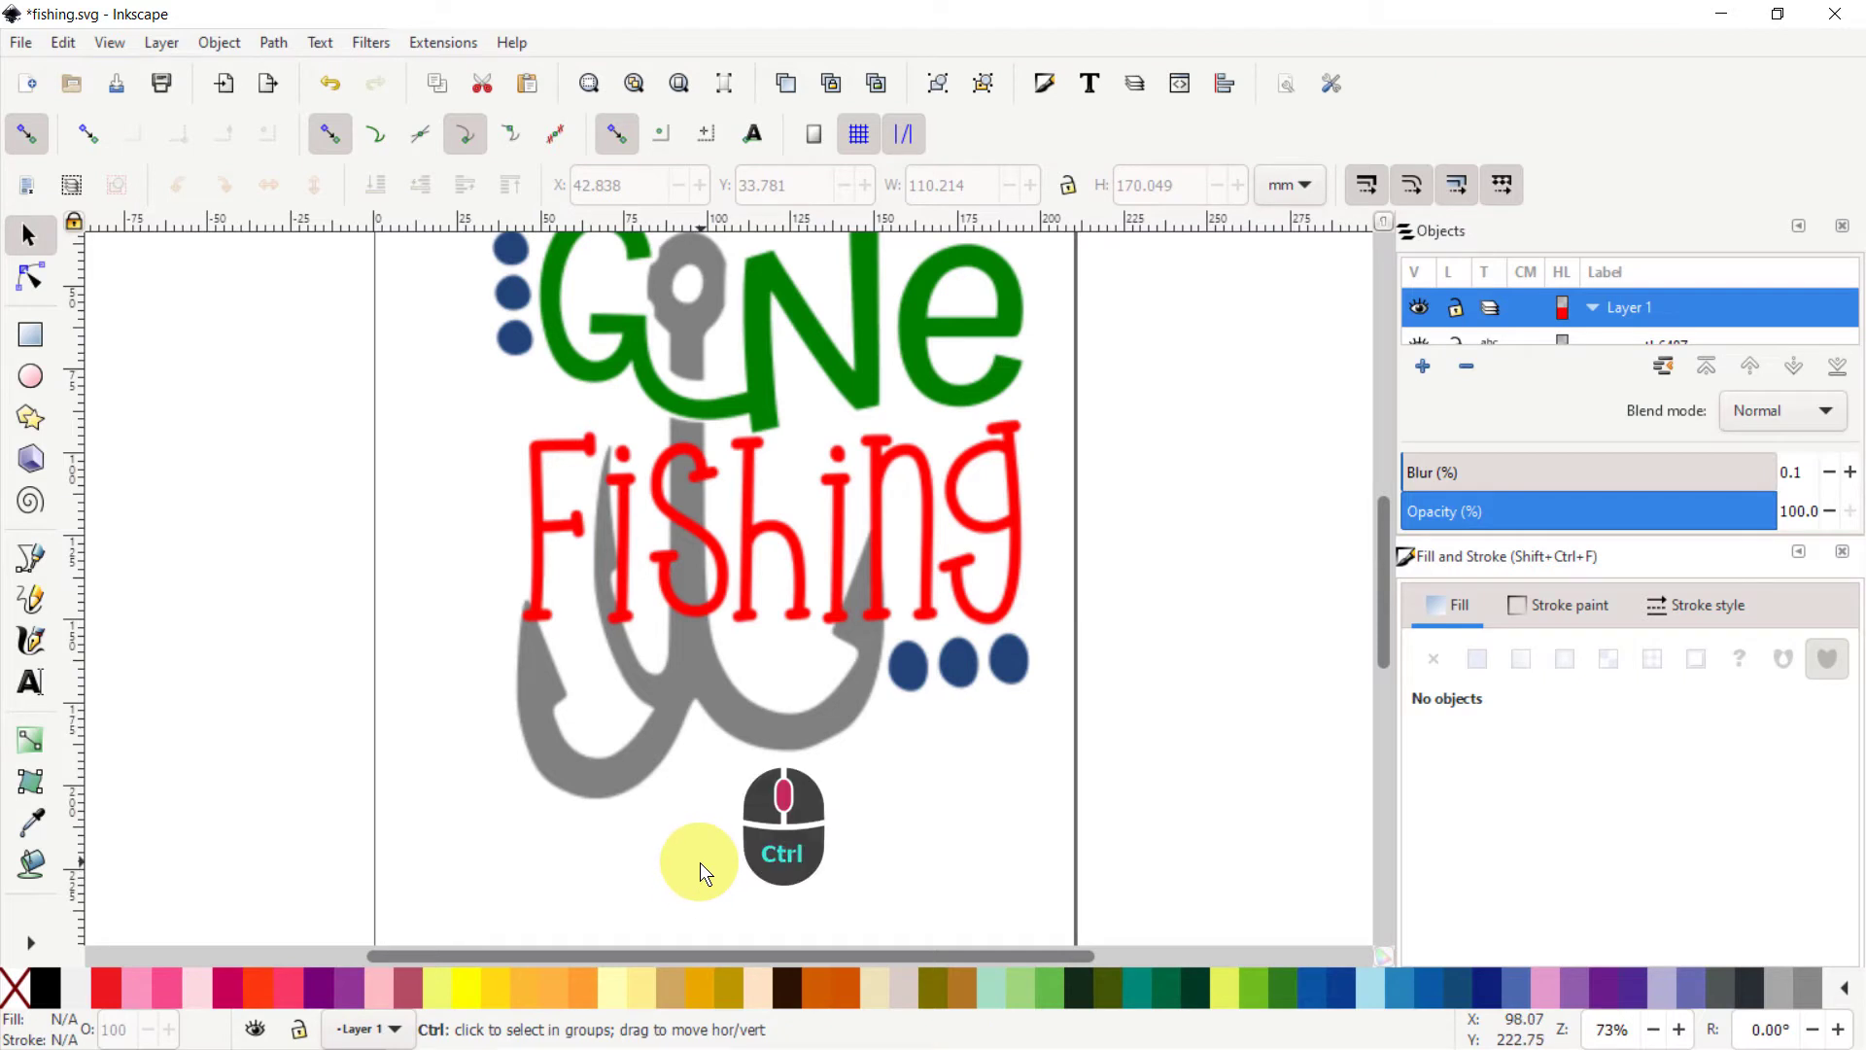
Step: Pan around the artwork with Ctrl+middle-drag, confirming rotation stays at 0°
drag(700, 861, 792, 759)
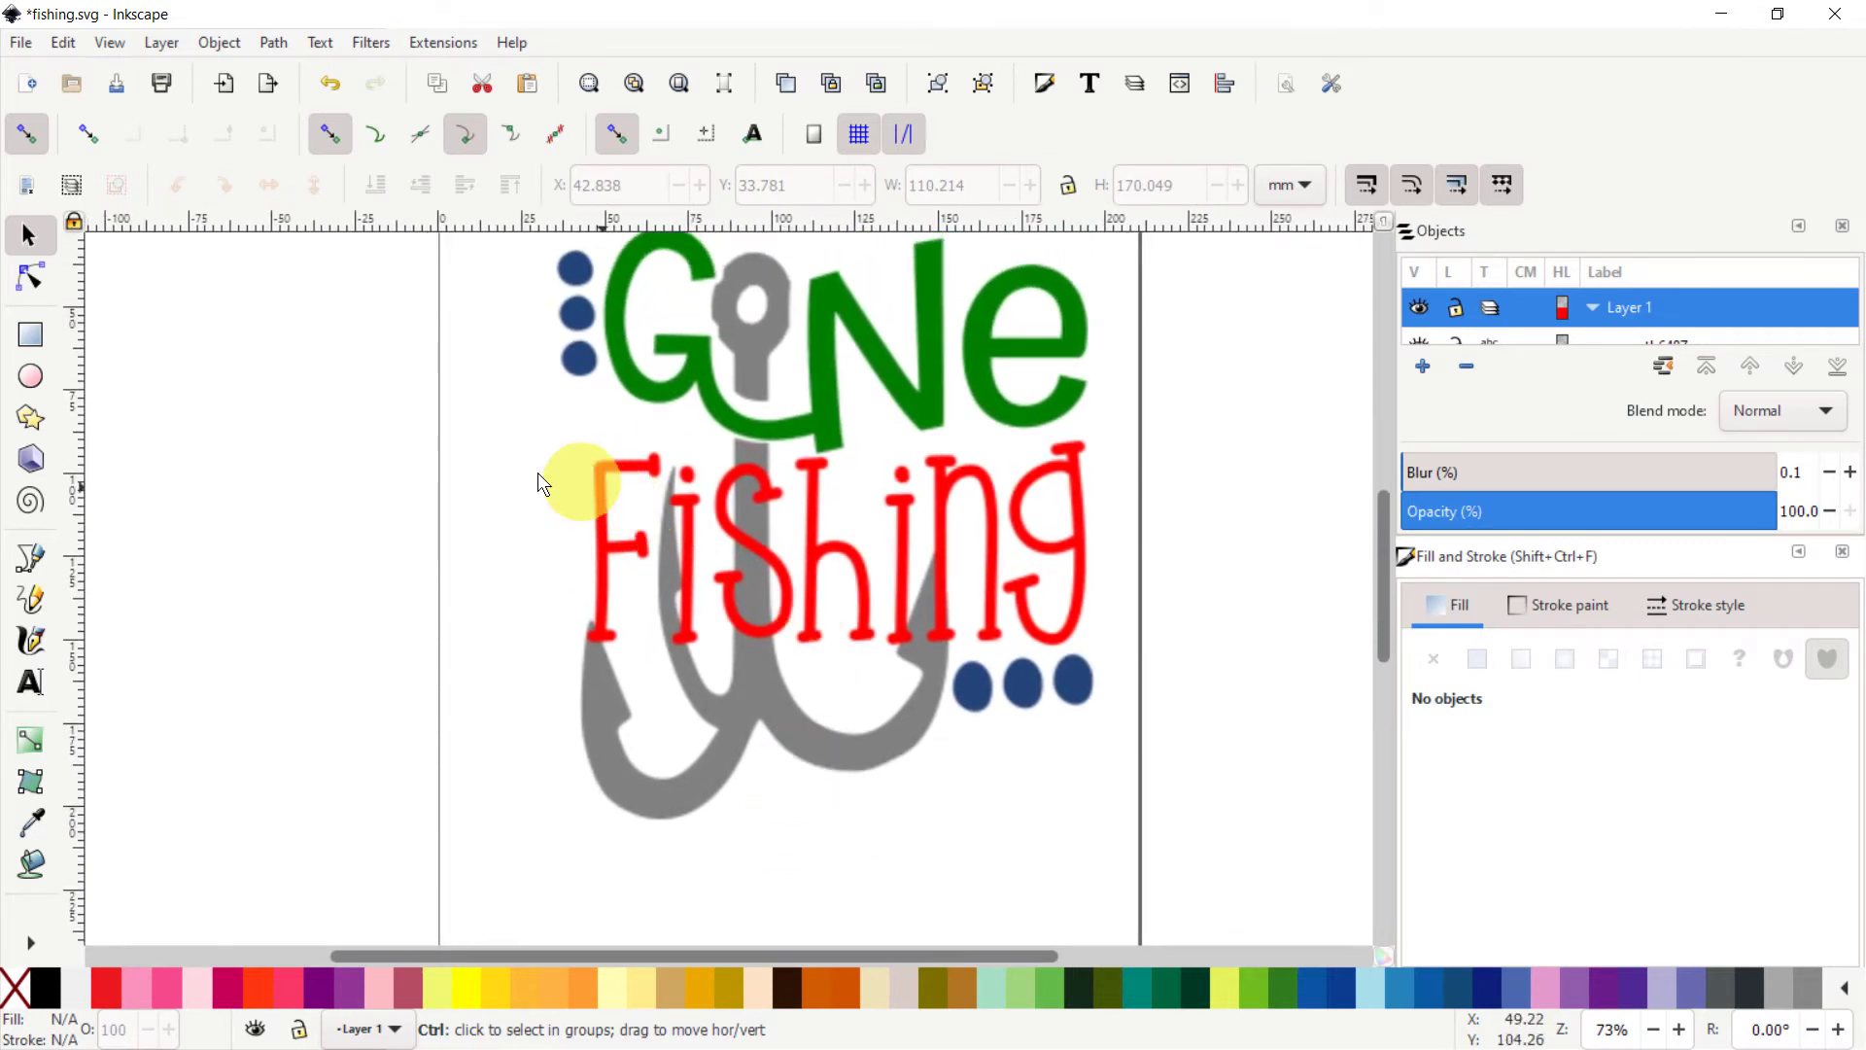
drag(487, 492, 498, 573)
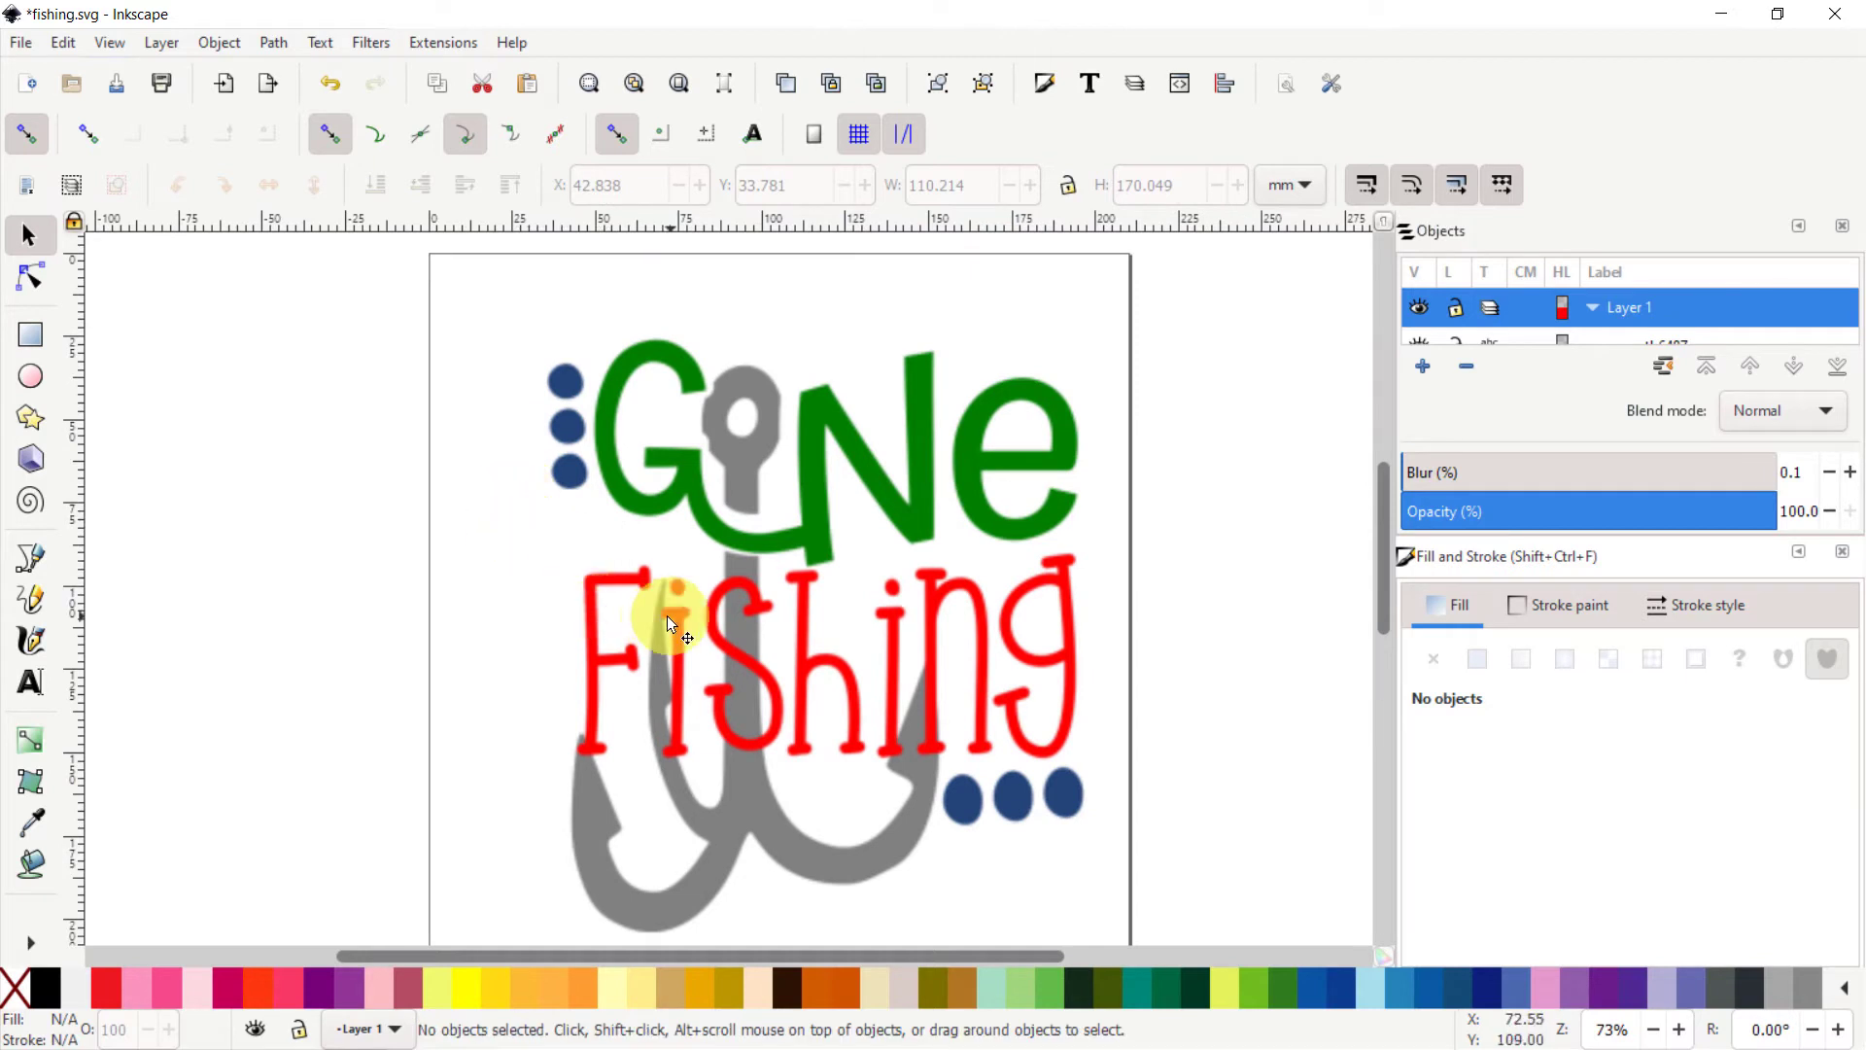
mouse_move(832, 696)
mouse_down()
mouse_move(667, 646)
mouse_move(778, 645)
mouse_move(760, 624)
mouse_up()
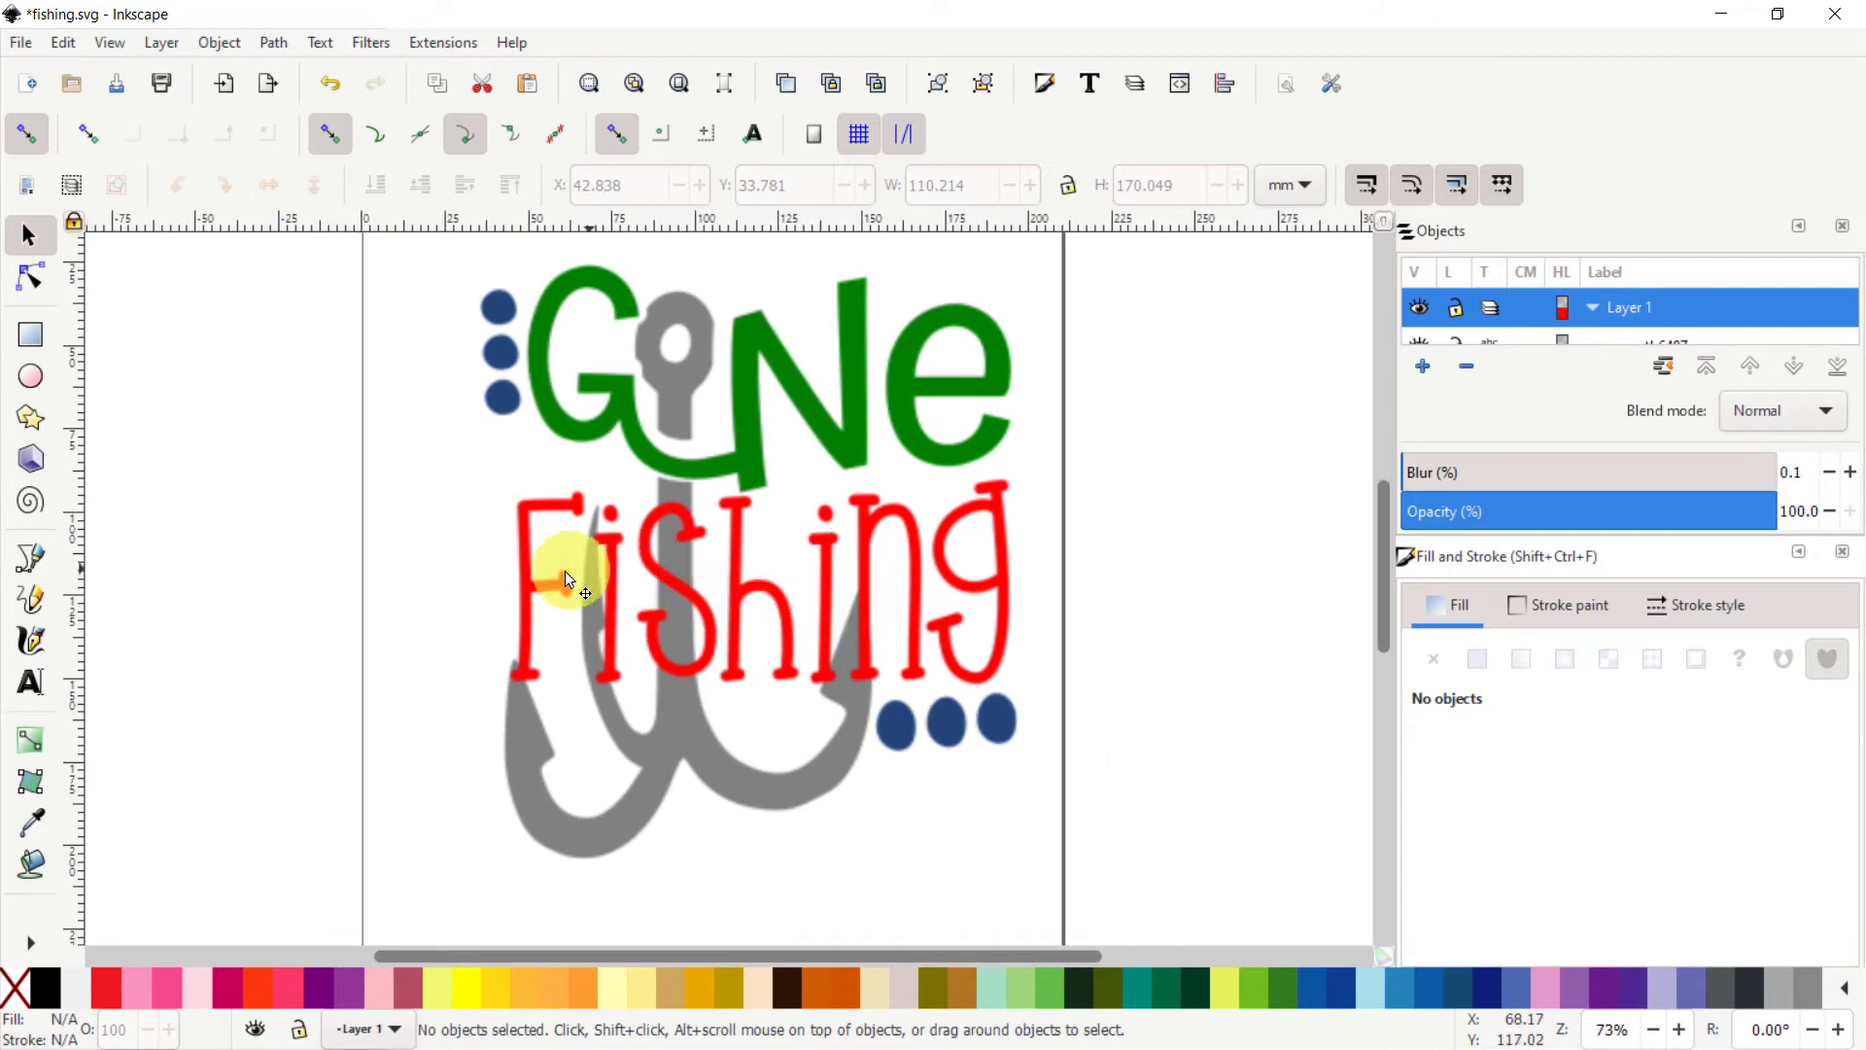
mouse_move(563, 584)
mouse_down()
mouse_move(1062, 625)
mouse_move(475, 607)
mouse_move(500, 616)
mouse_move(588, 305)
mouse_move(588, 495)
mouse_move(491, 596)
mouse_move(301, 505)
mouse_move(675, 595)
mouse_move(762, 572)
mouse_move(658, 562)
mouse_move(738, 554)
mouse_move(716, 553)
mouse_up()
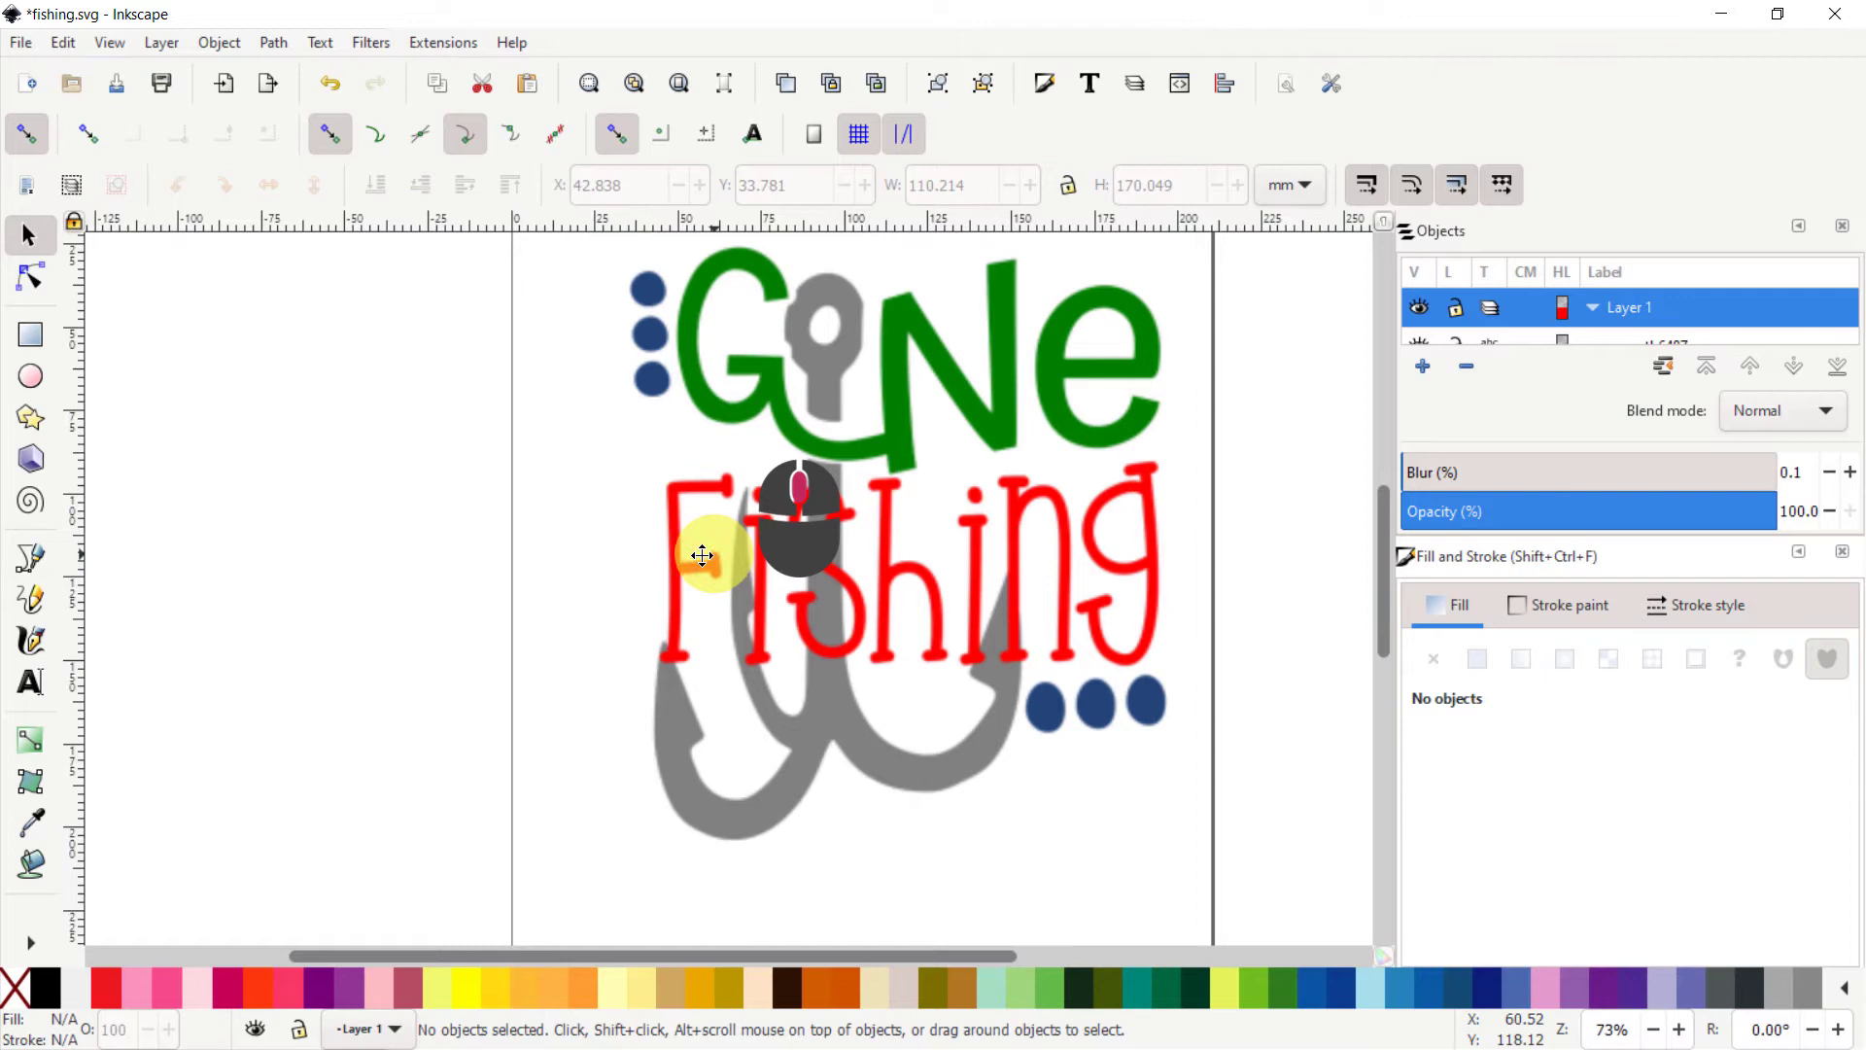
Step: Scroll and Ctrl+scroll over the canvas, confirming the locked view won't rotate
scroll(717, 553, up, 3)
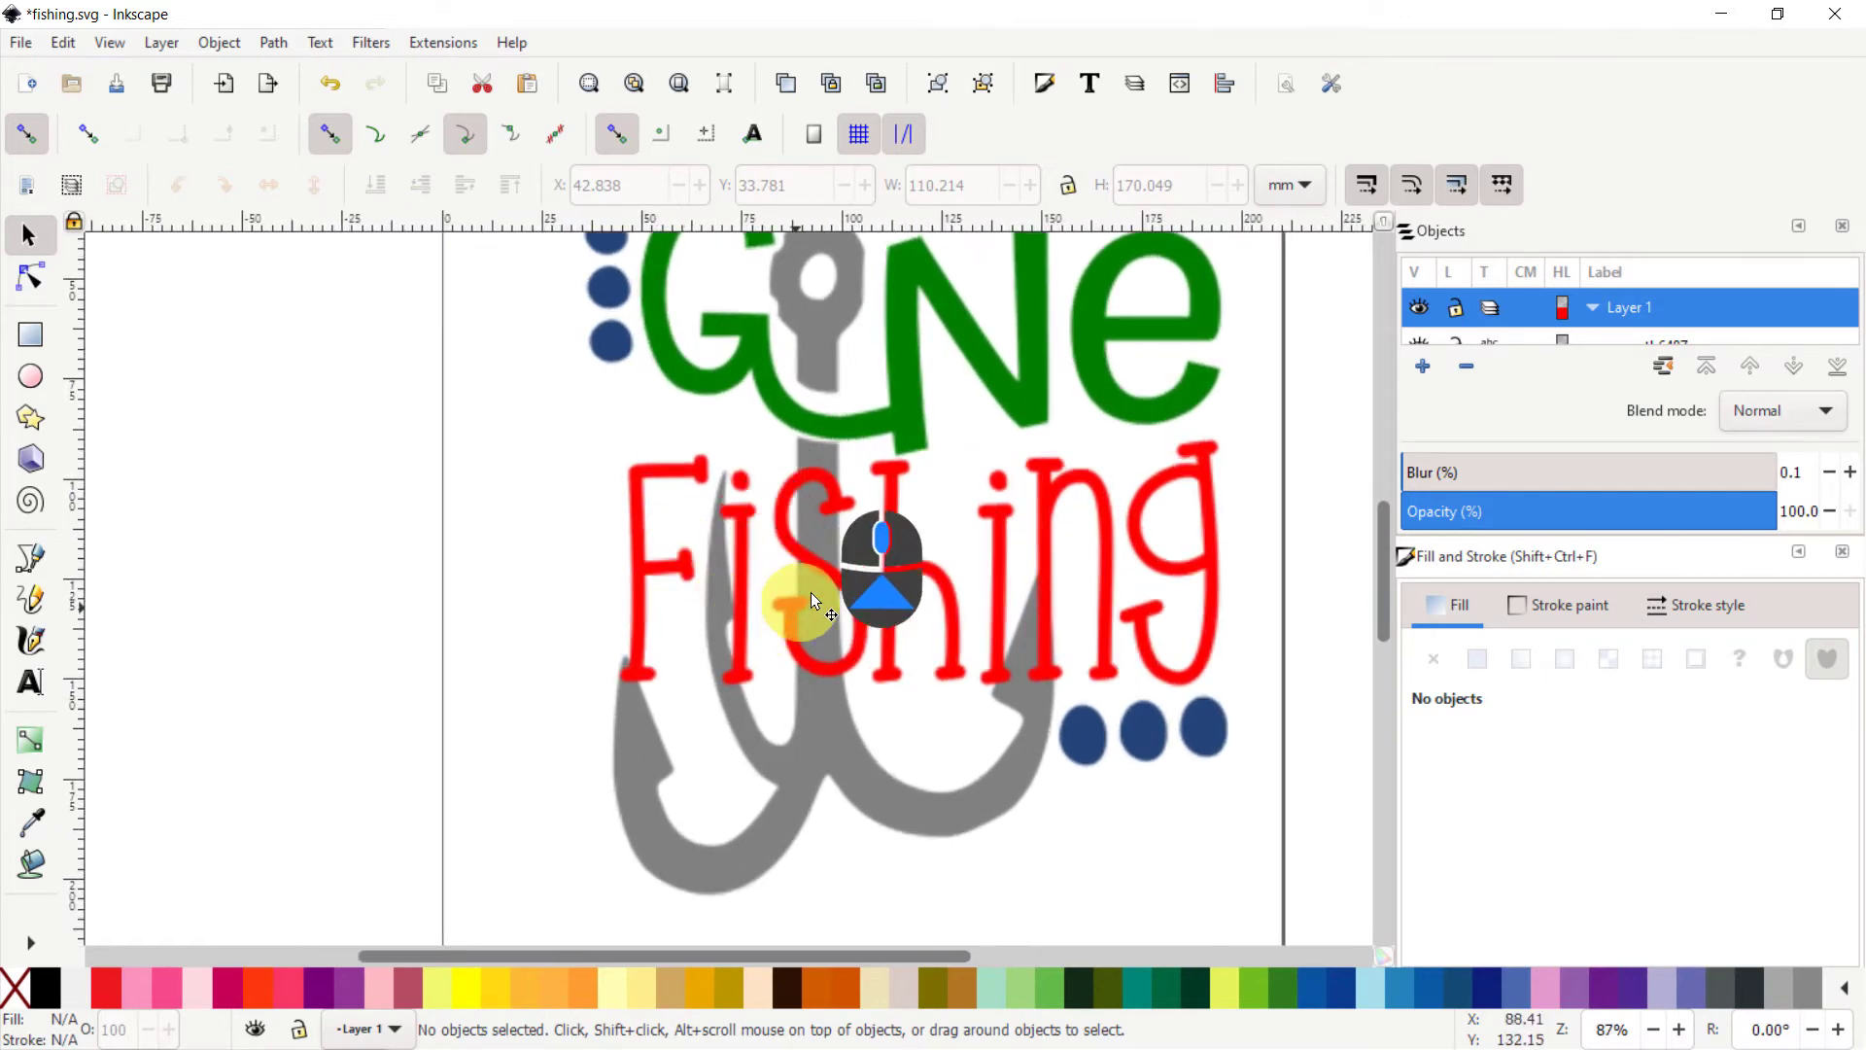
scroll(813, 589, up, 4)
scroll(815, 581, up, 6)
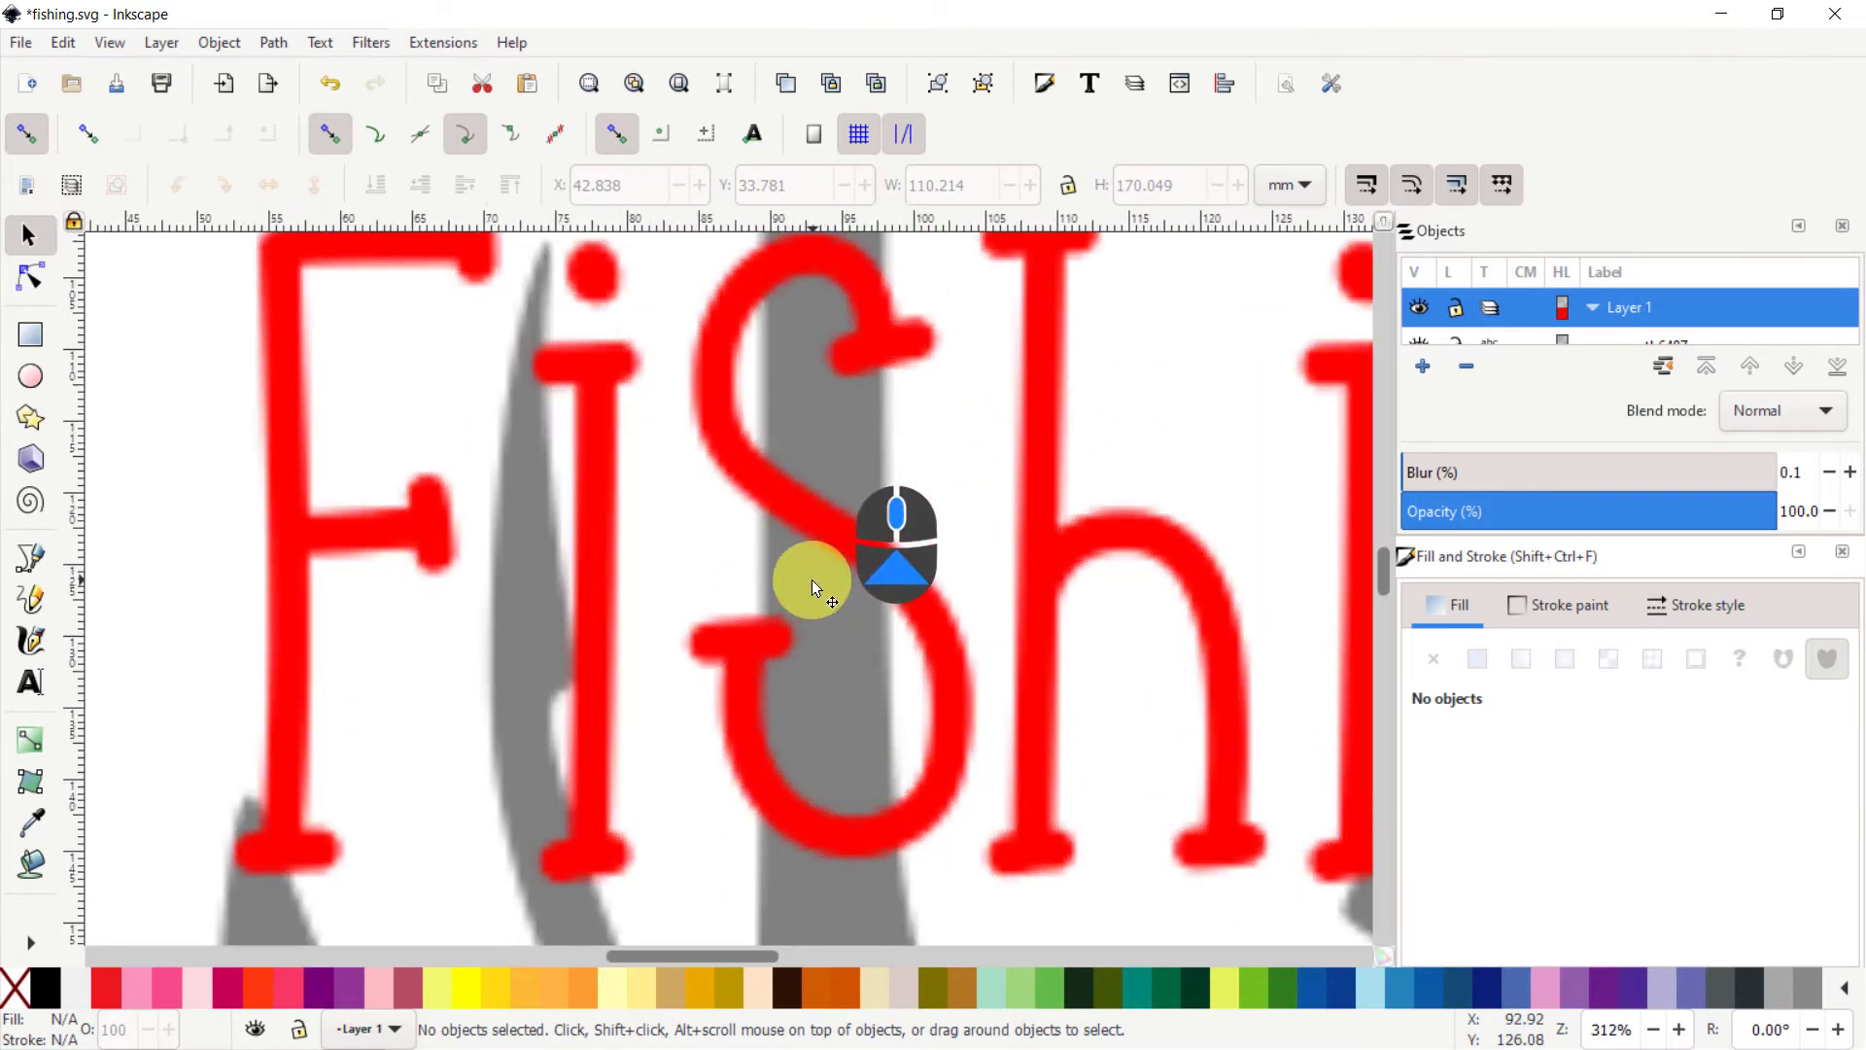
scroll(807, 576, down, 10)
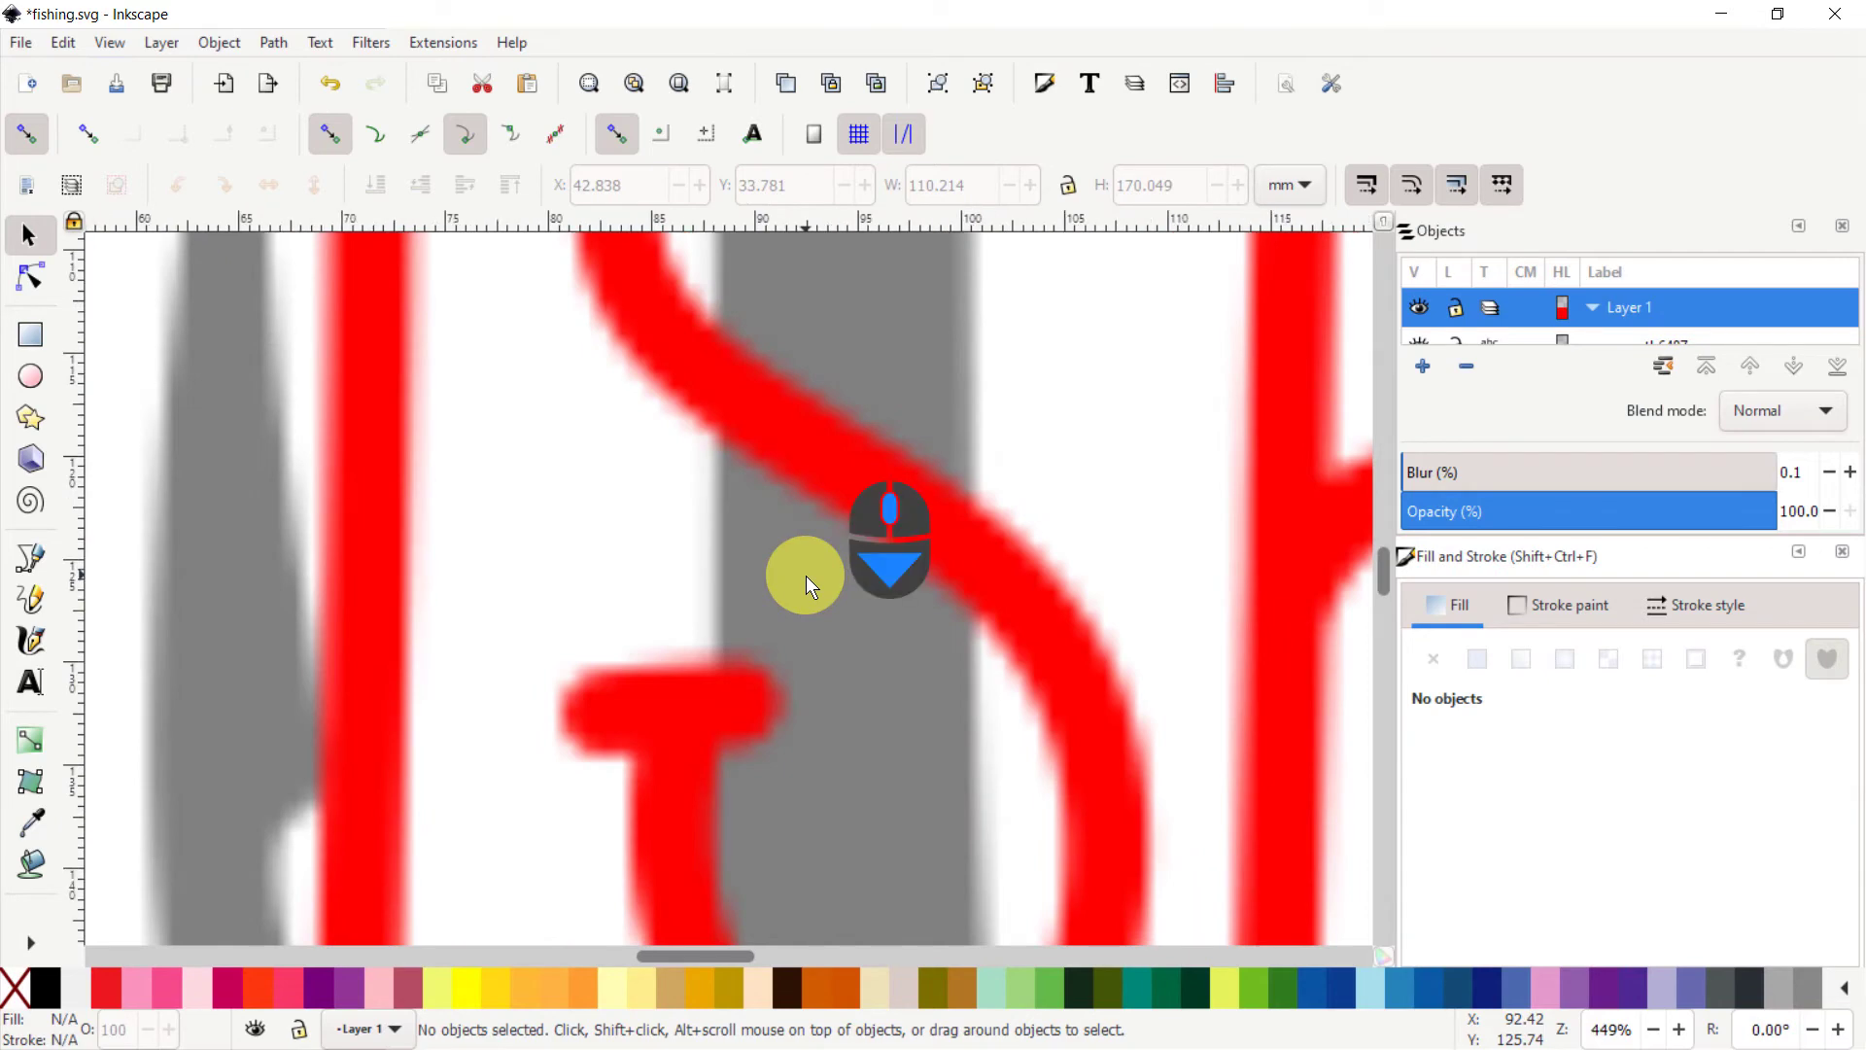
scroll(801, 577, down, 4)
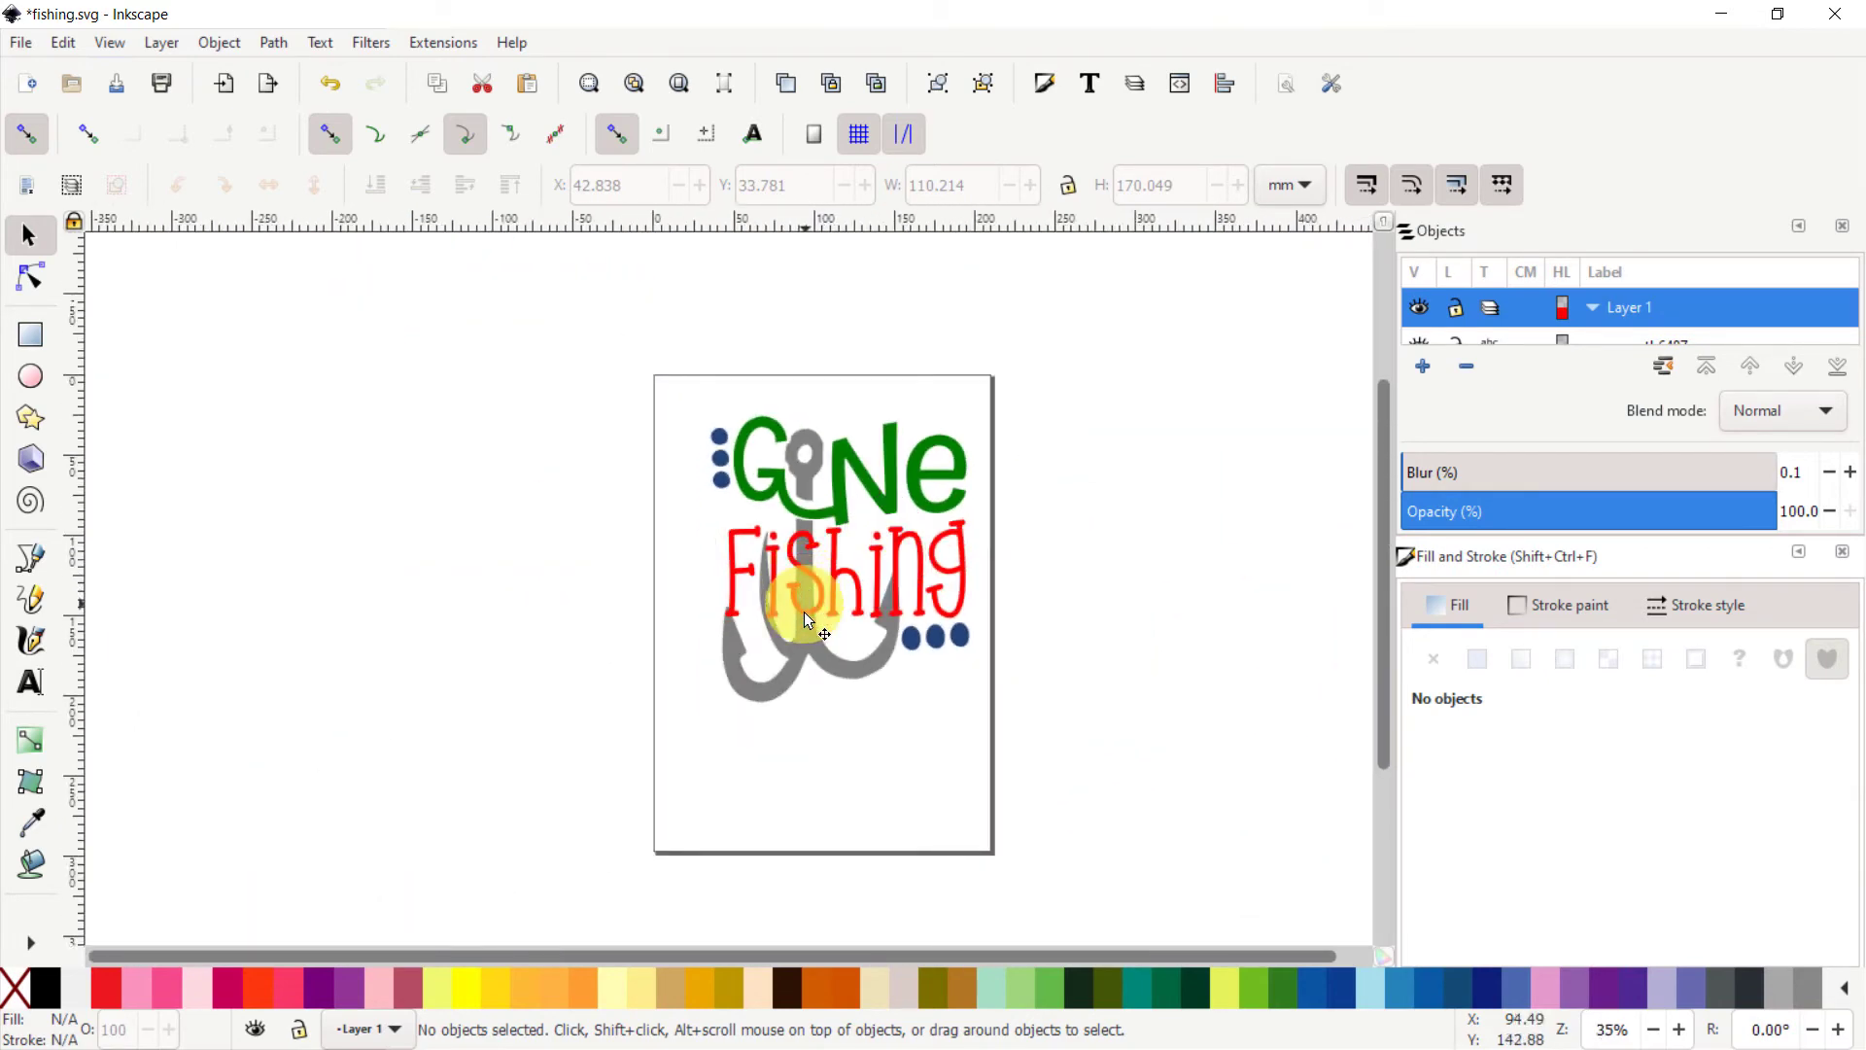
scroll(870, 534, up, 1)
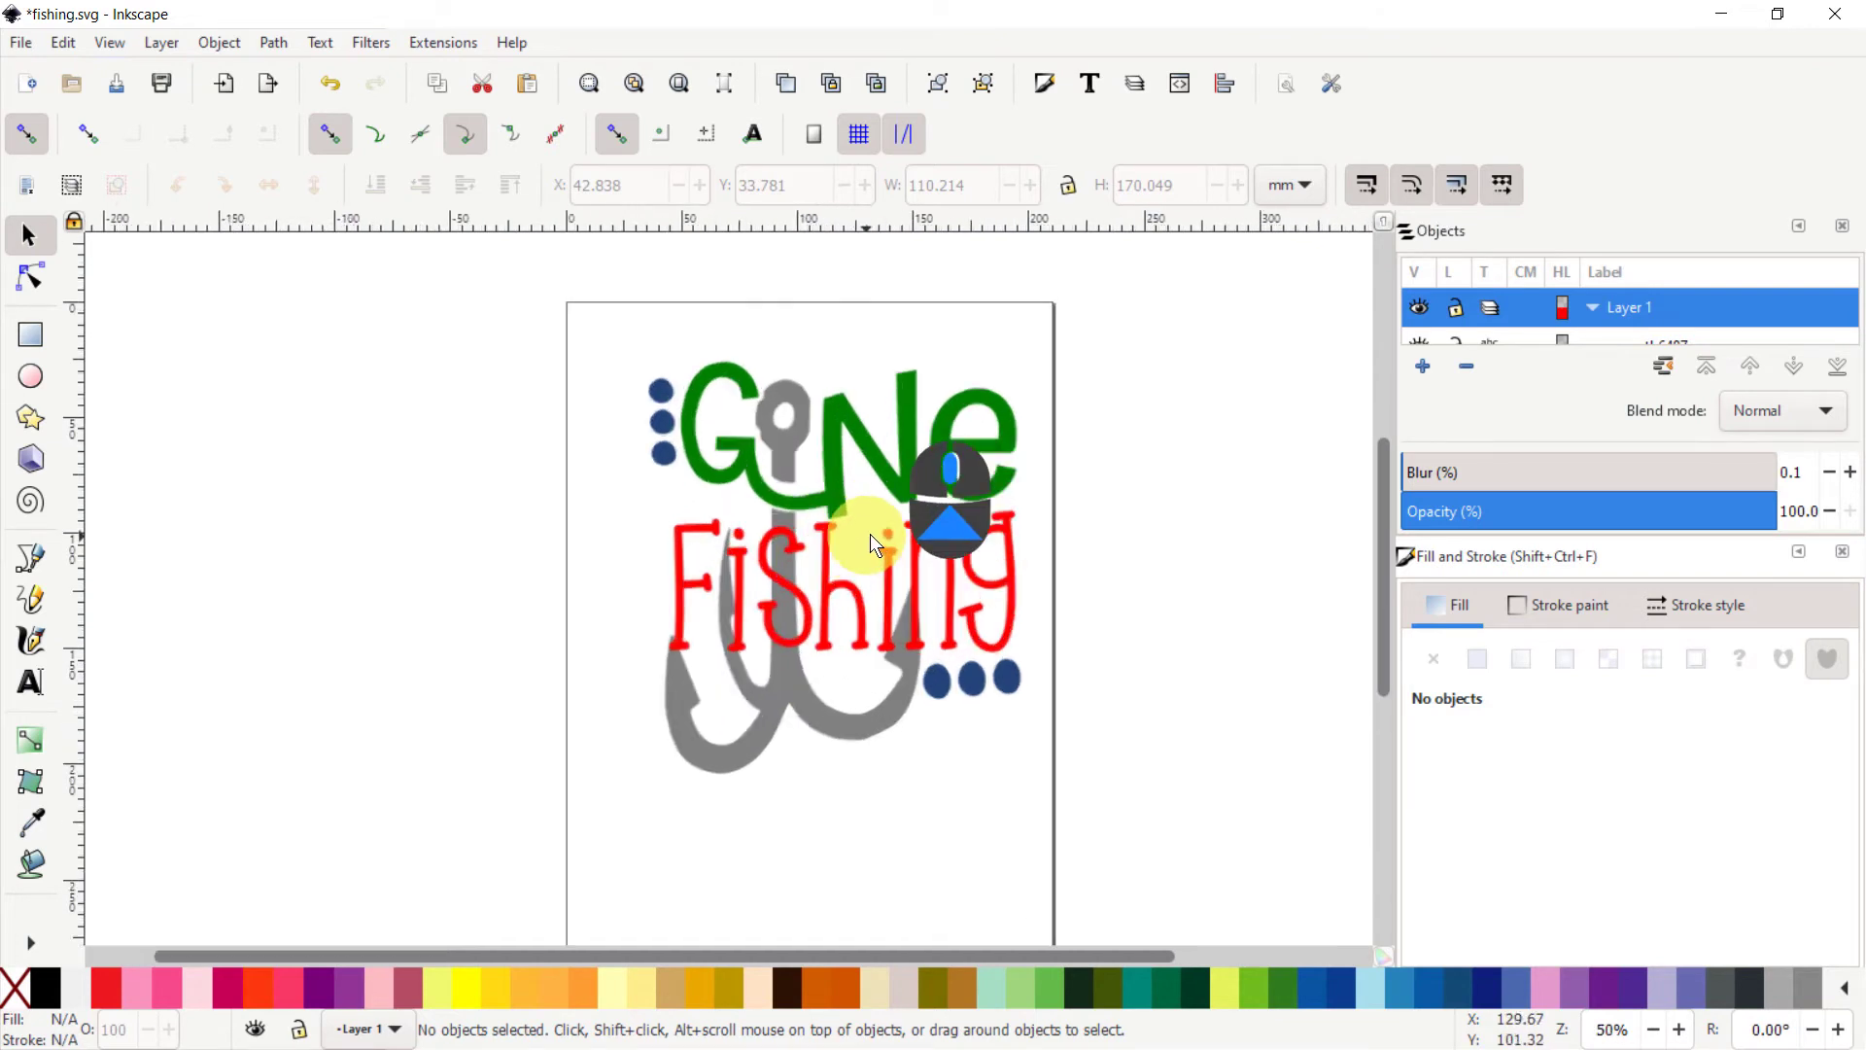
scroll(875, 528, up, 1)
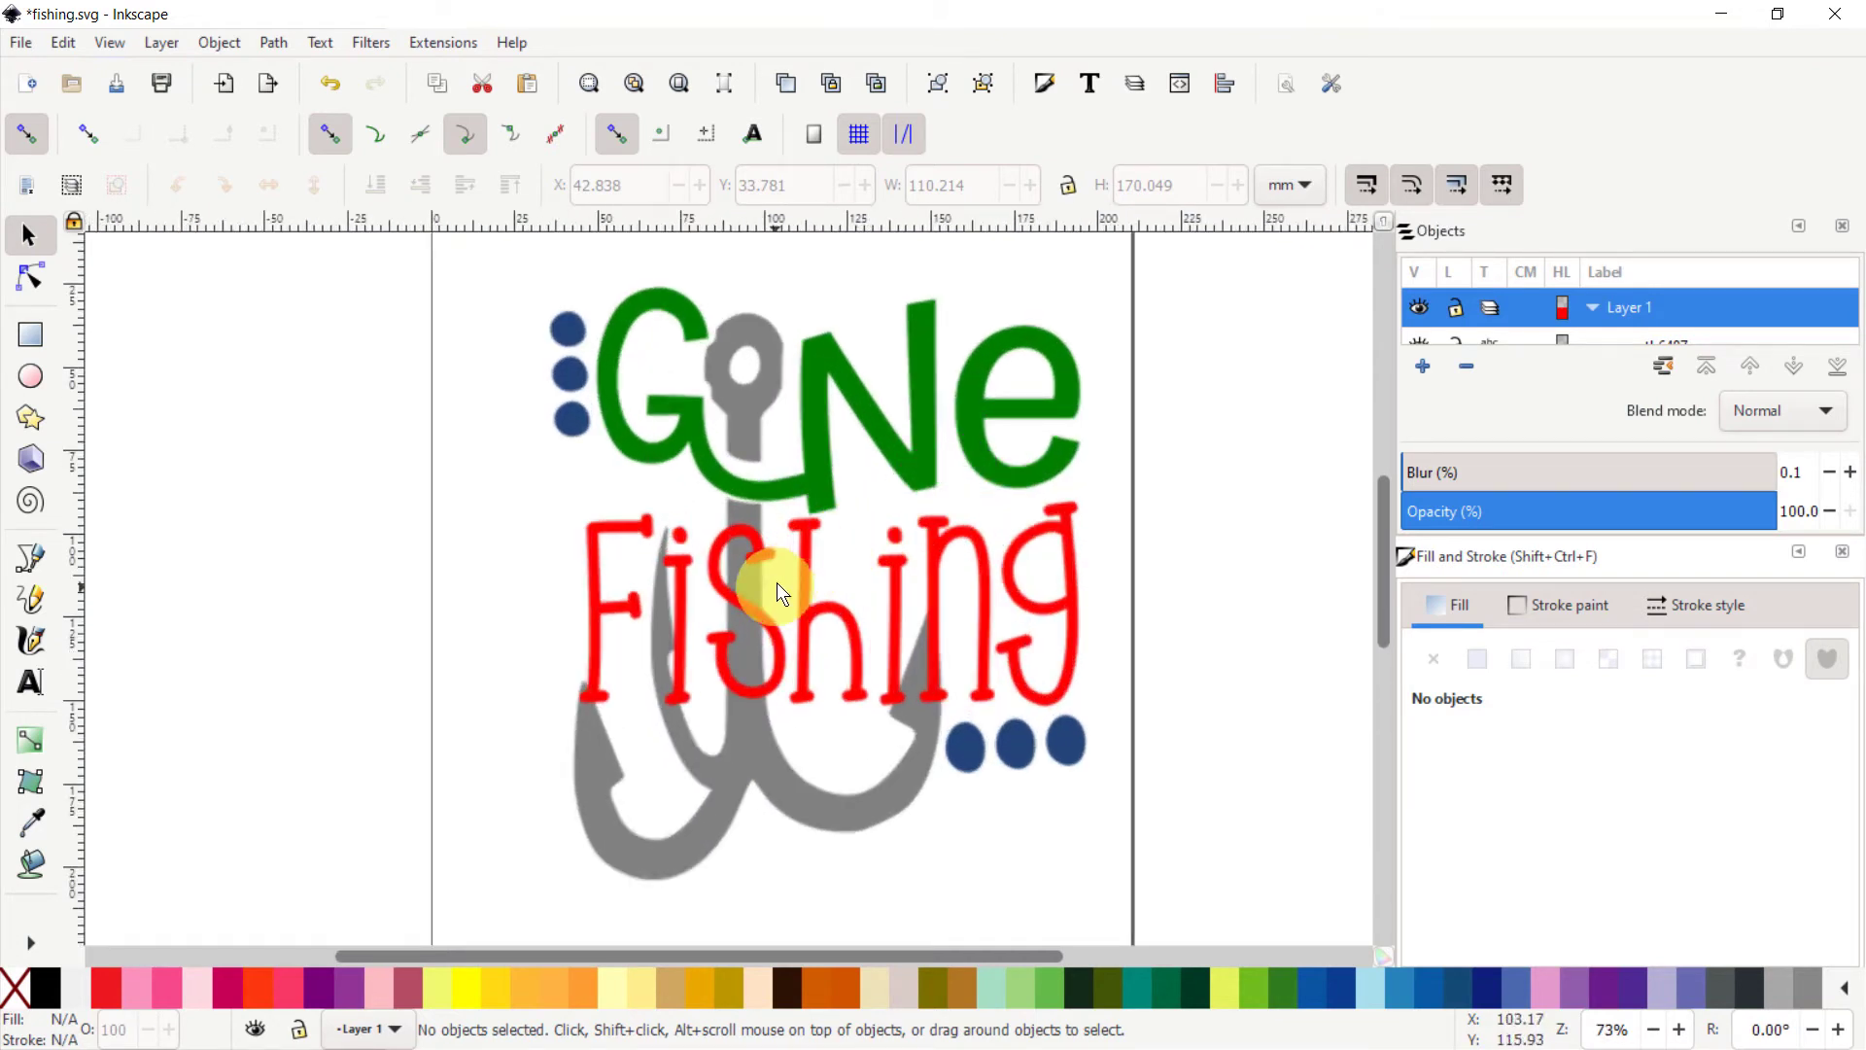
key(ctrl)
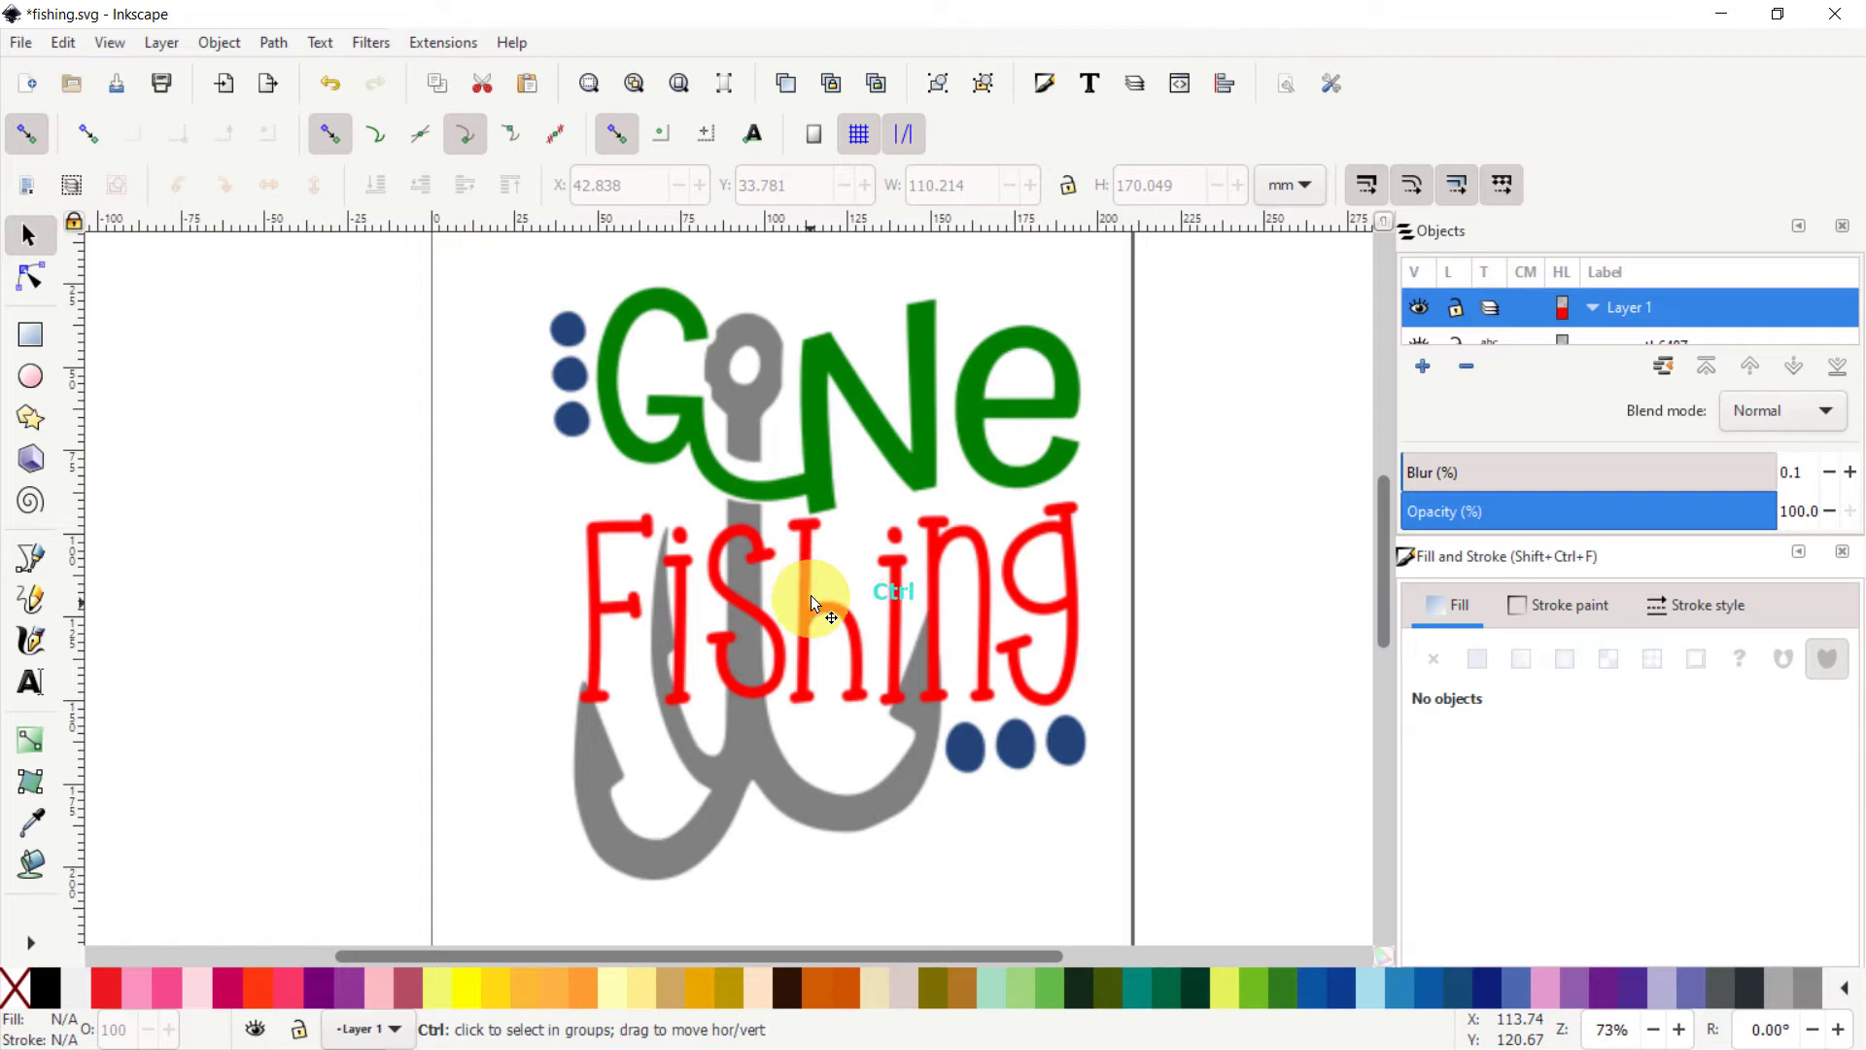
scroll(813, 581, up, 5)
scroll(814, 581, down, 4)
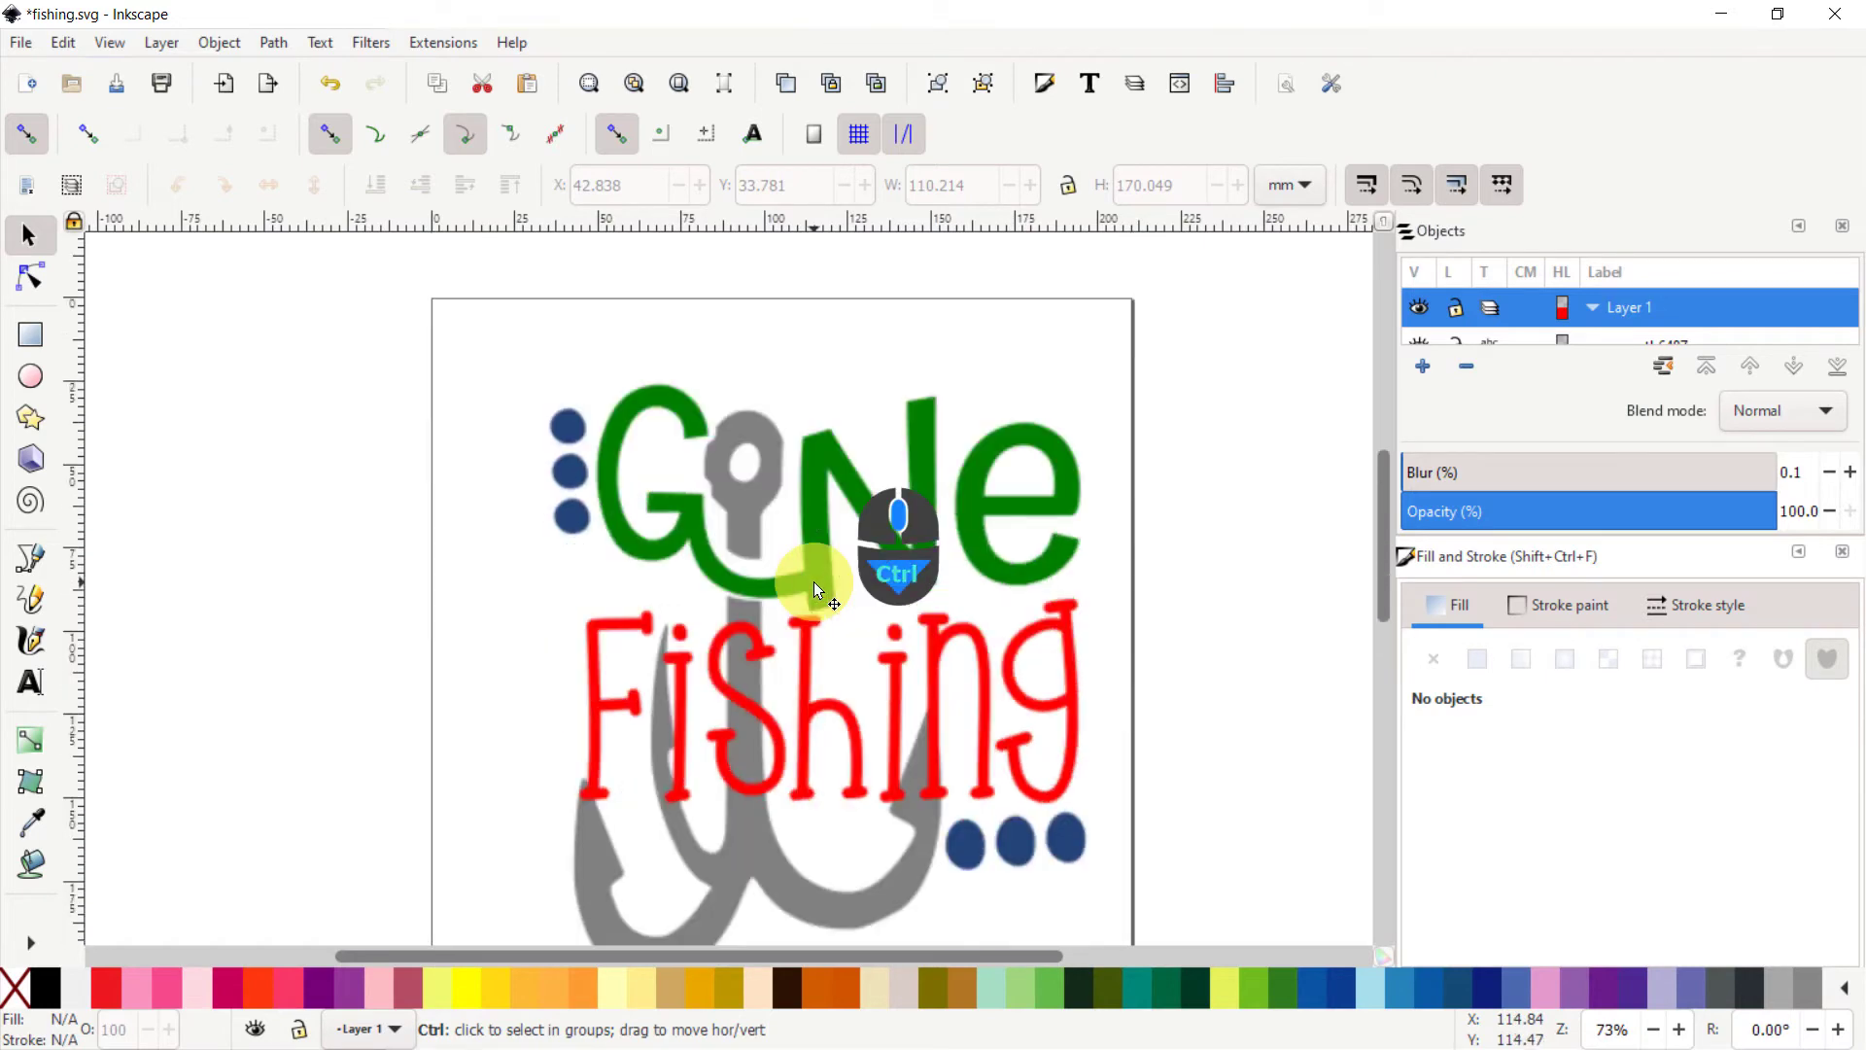
scroll(813, 581, down, 5)
scroll(813, 582, up, 5)
Step: Pan the design sideways with Shift+scroll, then zoom in to about 87%
key(shift)
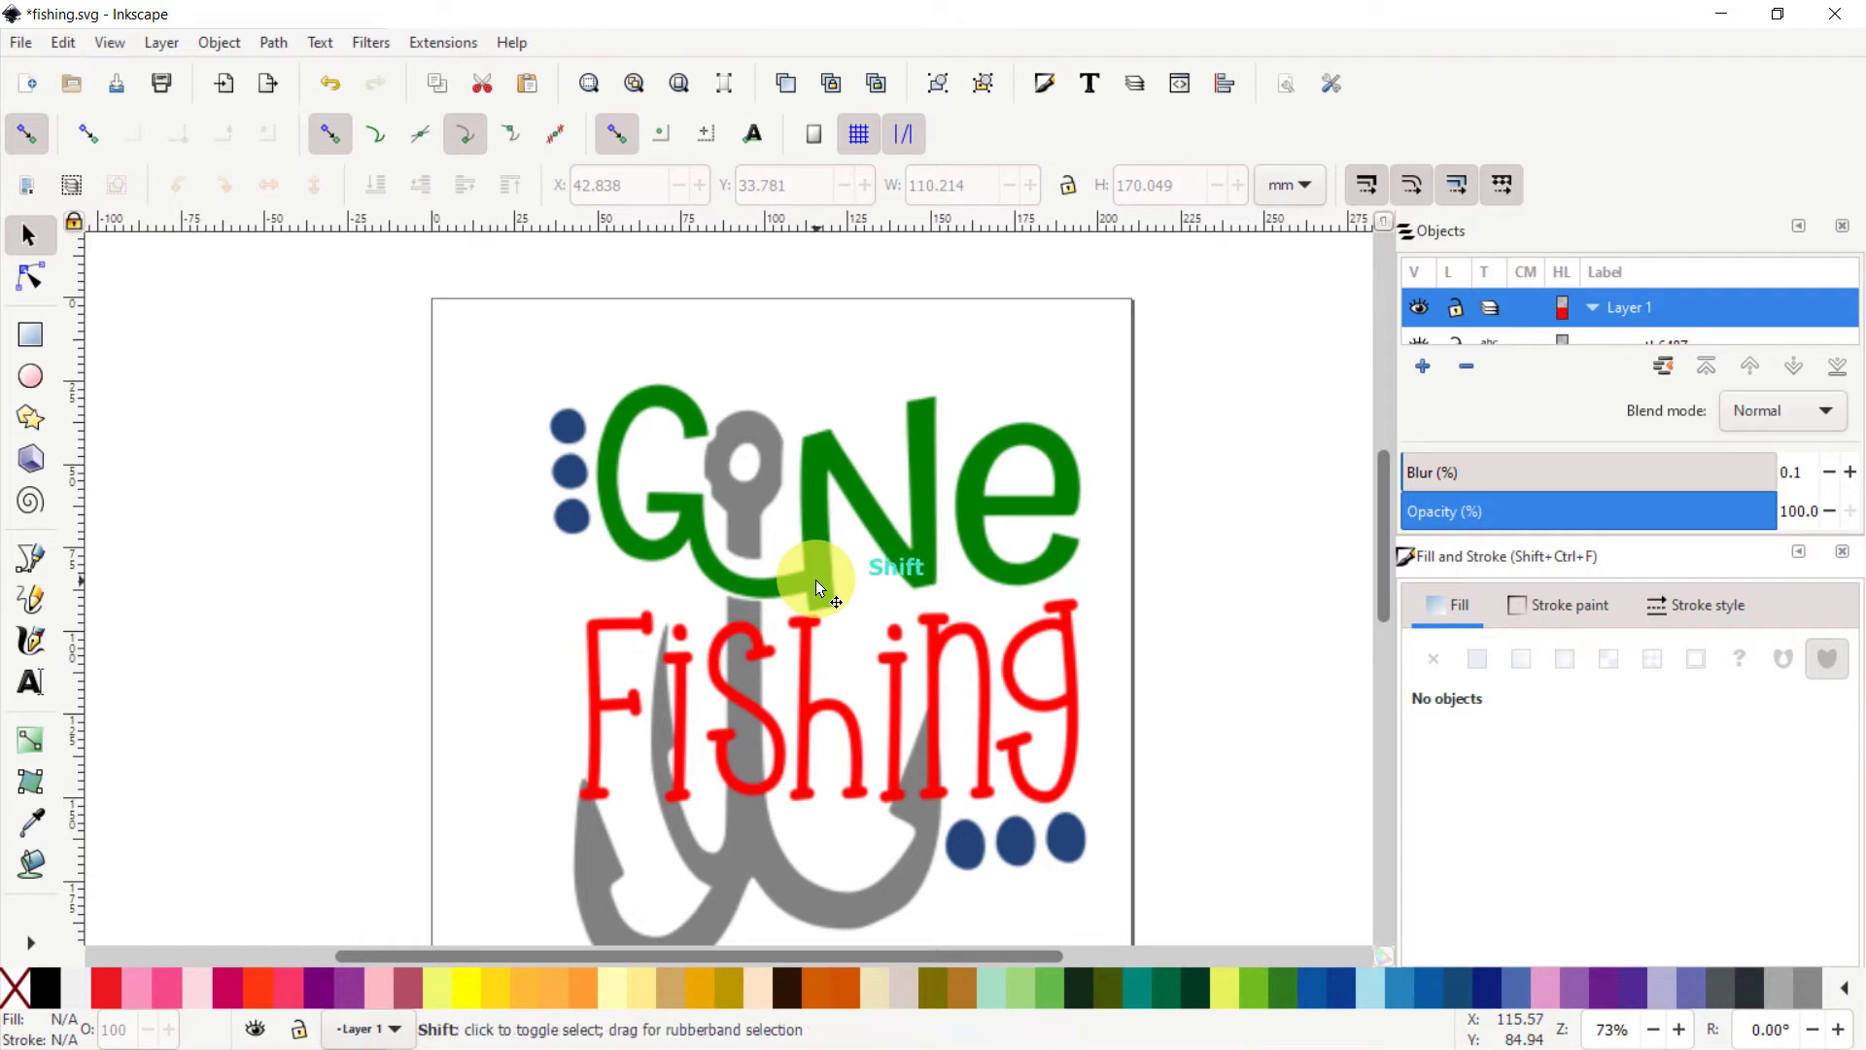
scroll(814, 579, right, 4)
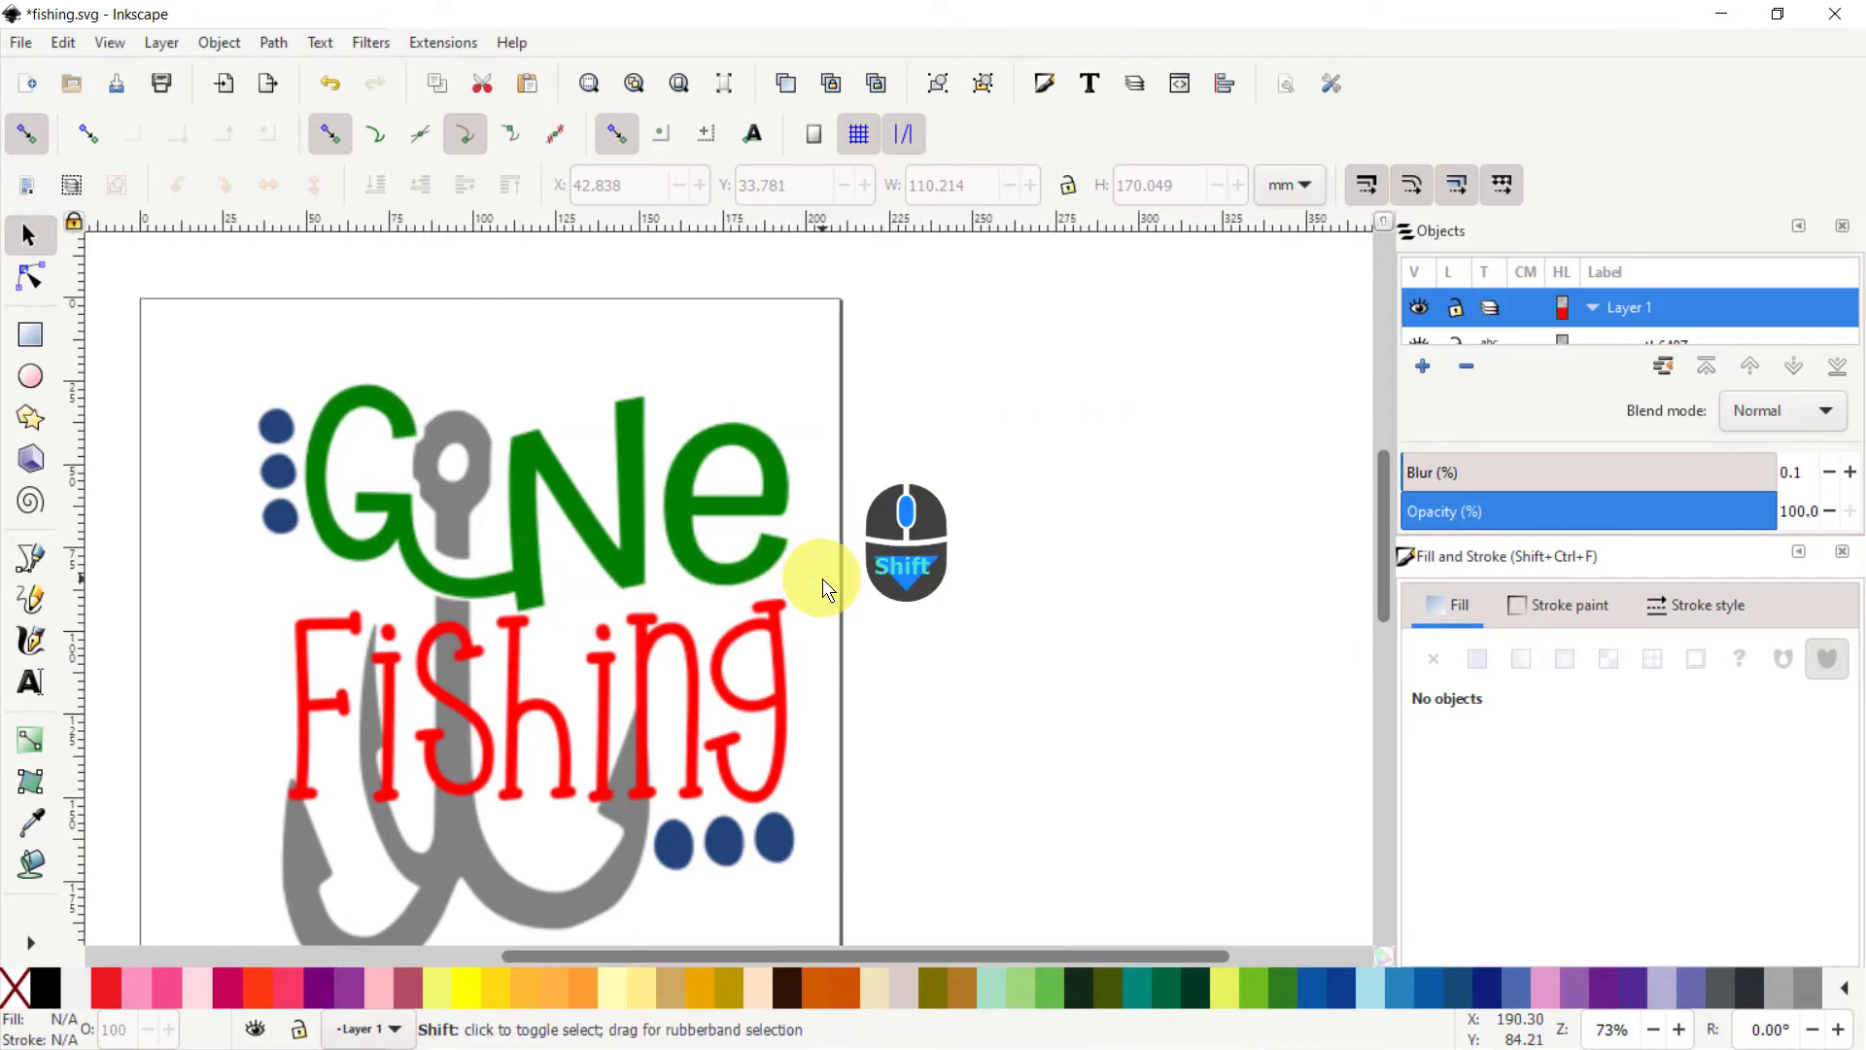
scroll(822, 578, left, 7)
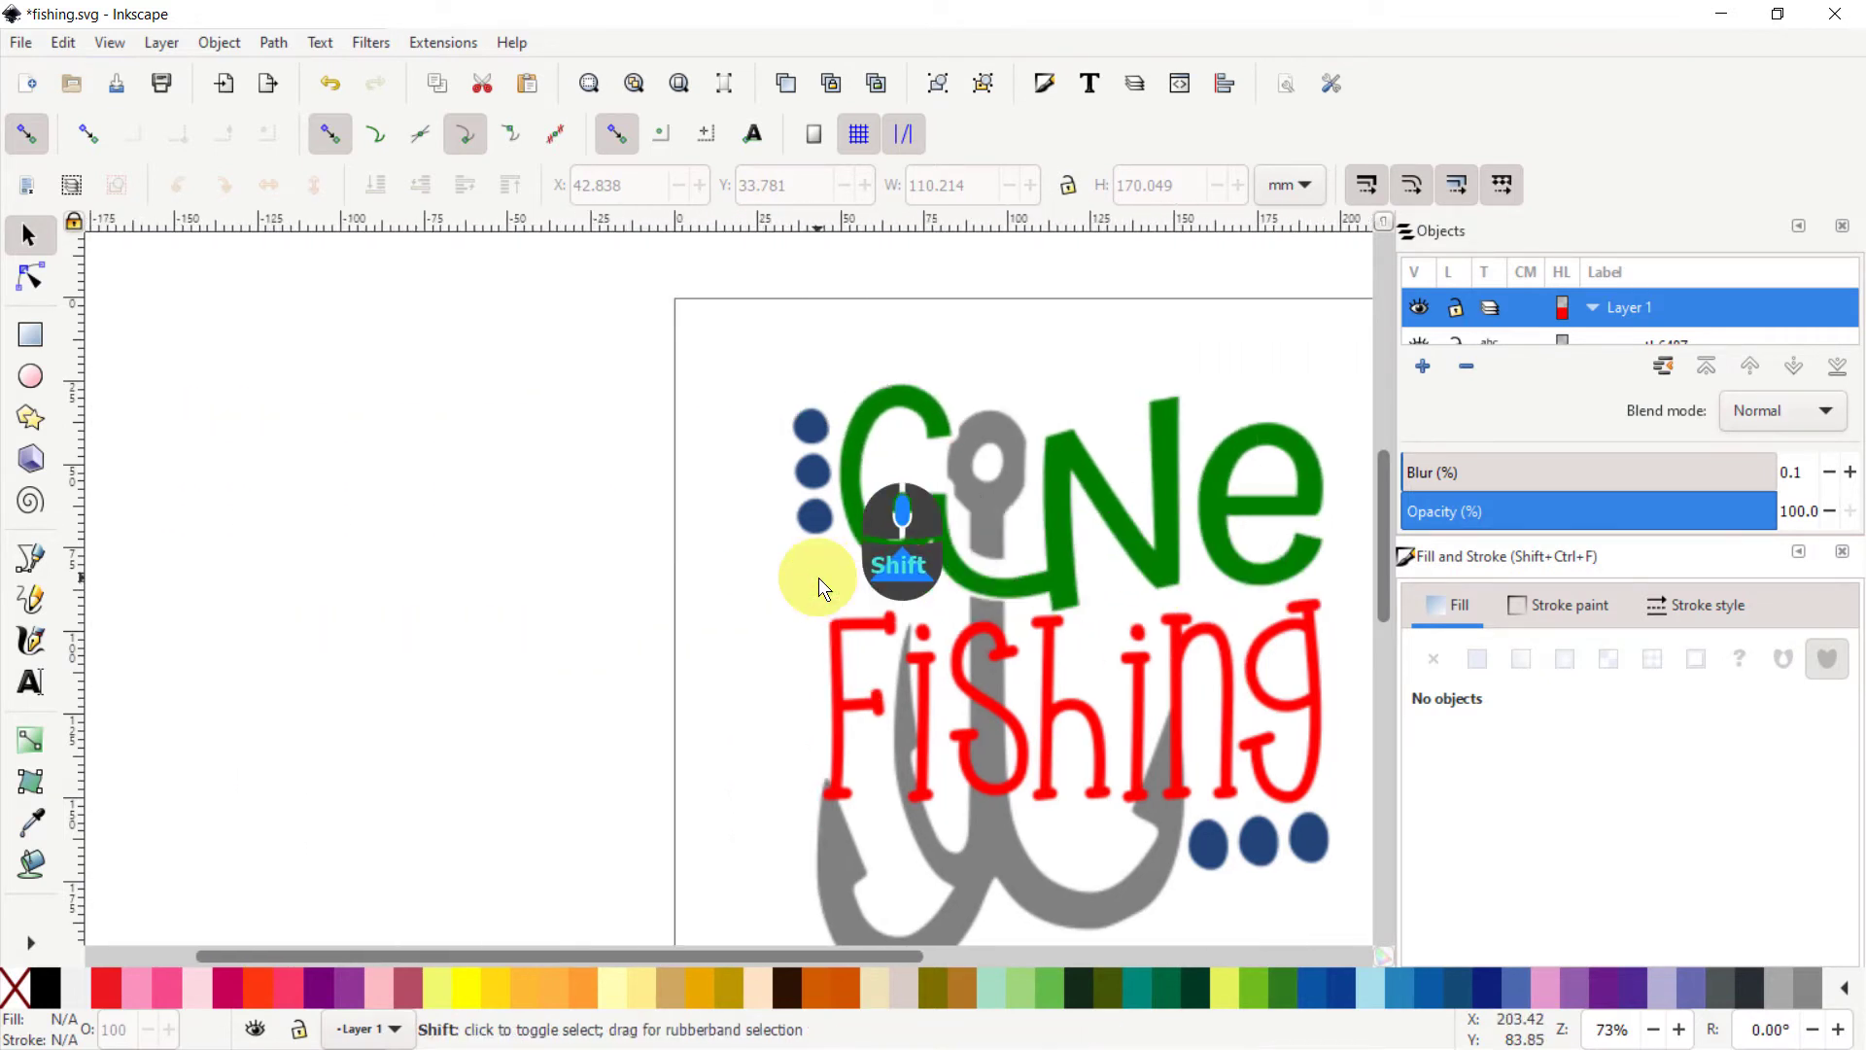
scroll(818, 577, left, 2)
scroll(818, 578, right, 5)
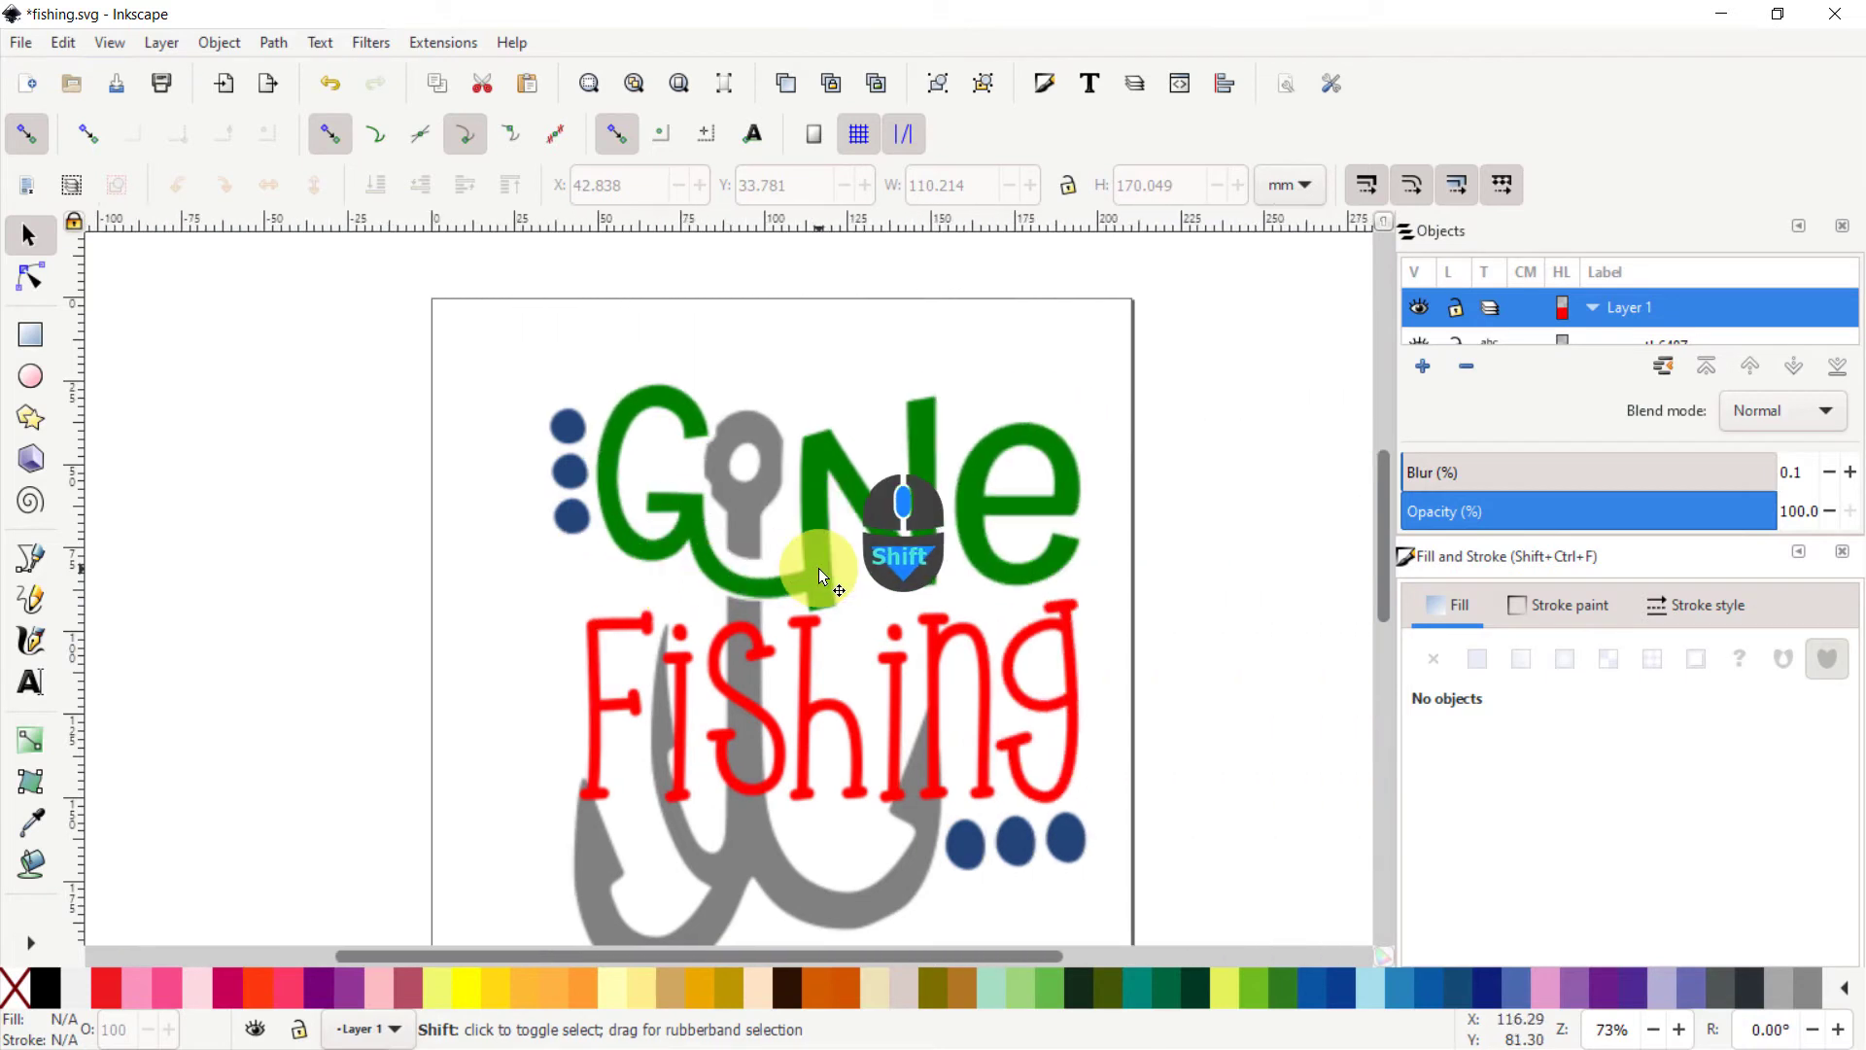
scroll(818, 567, right, 2)
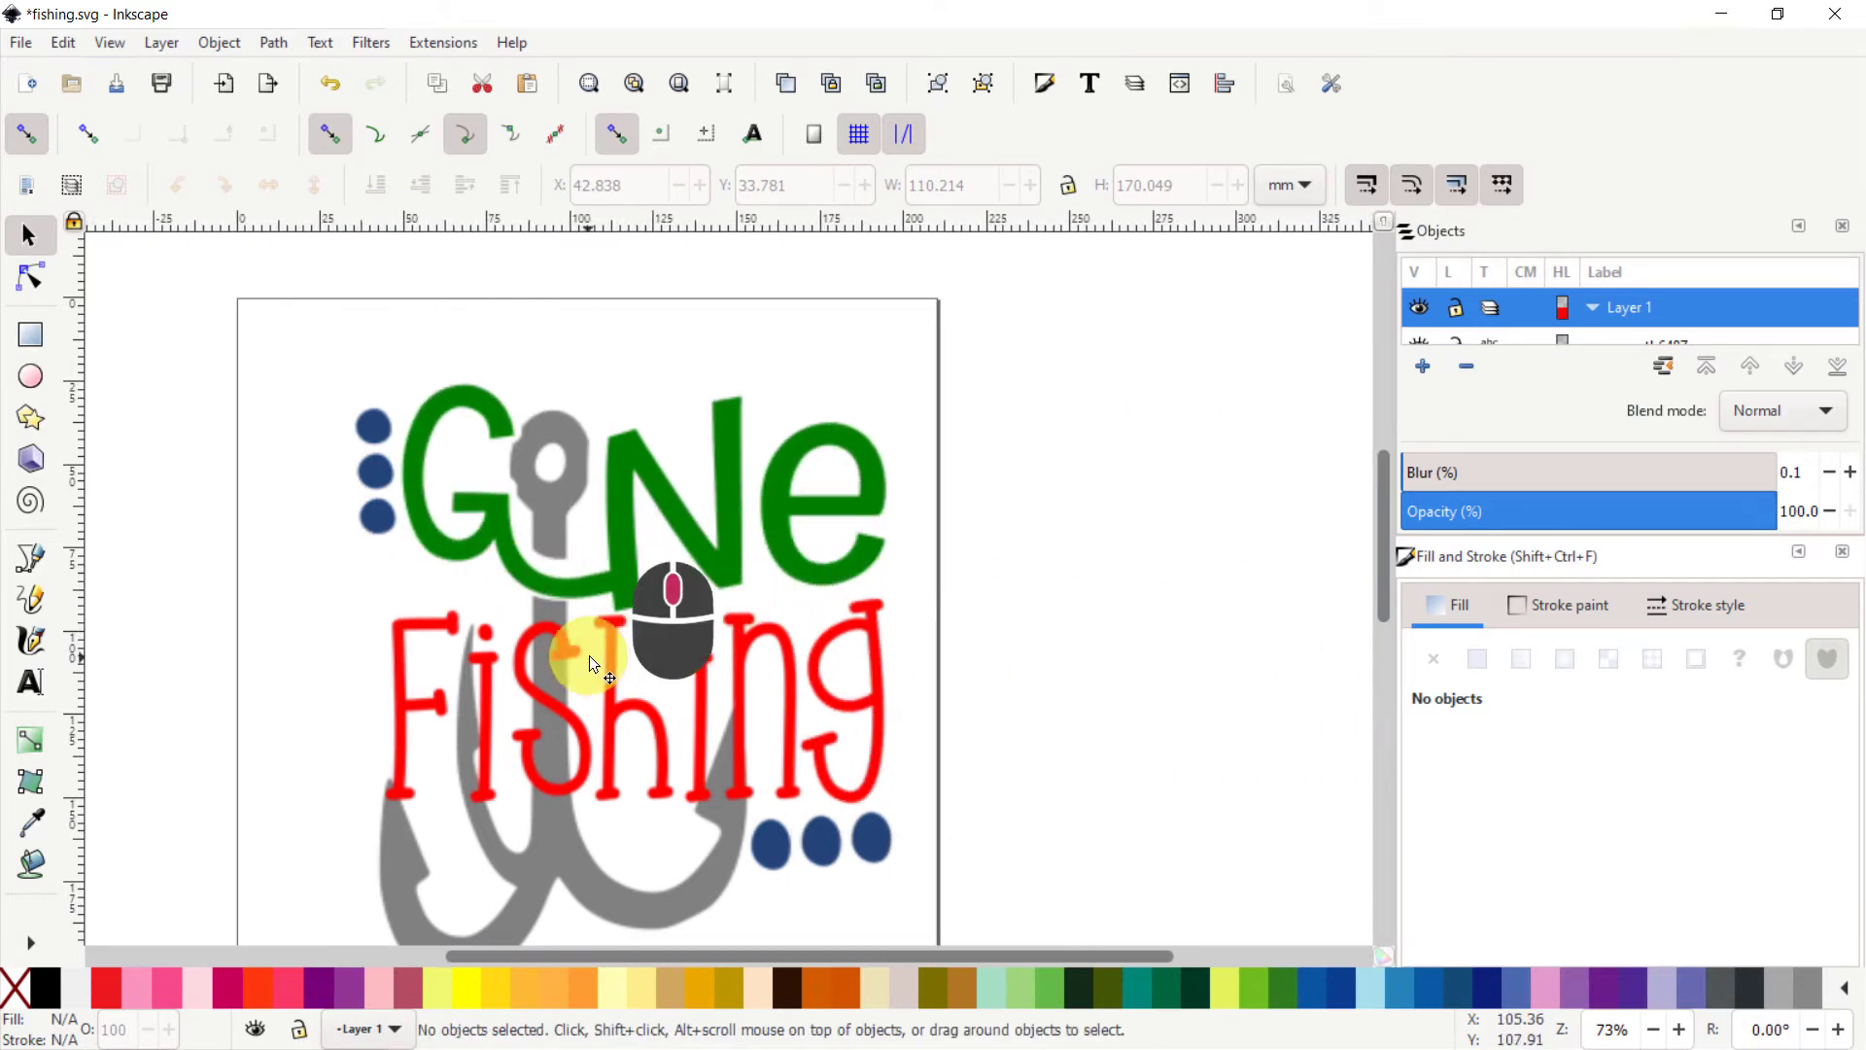
scroll(660, 622, left, 1)
scroll(756, 595, up, 1)
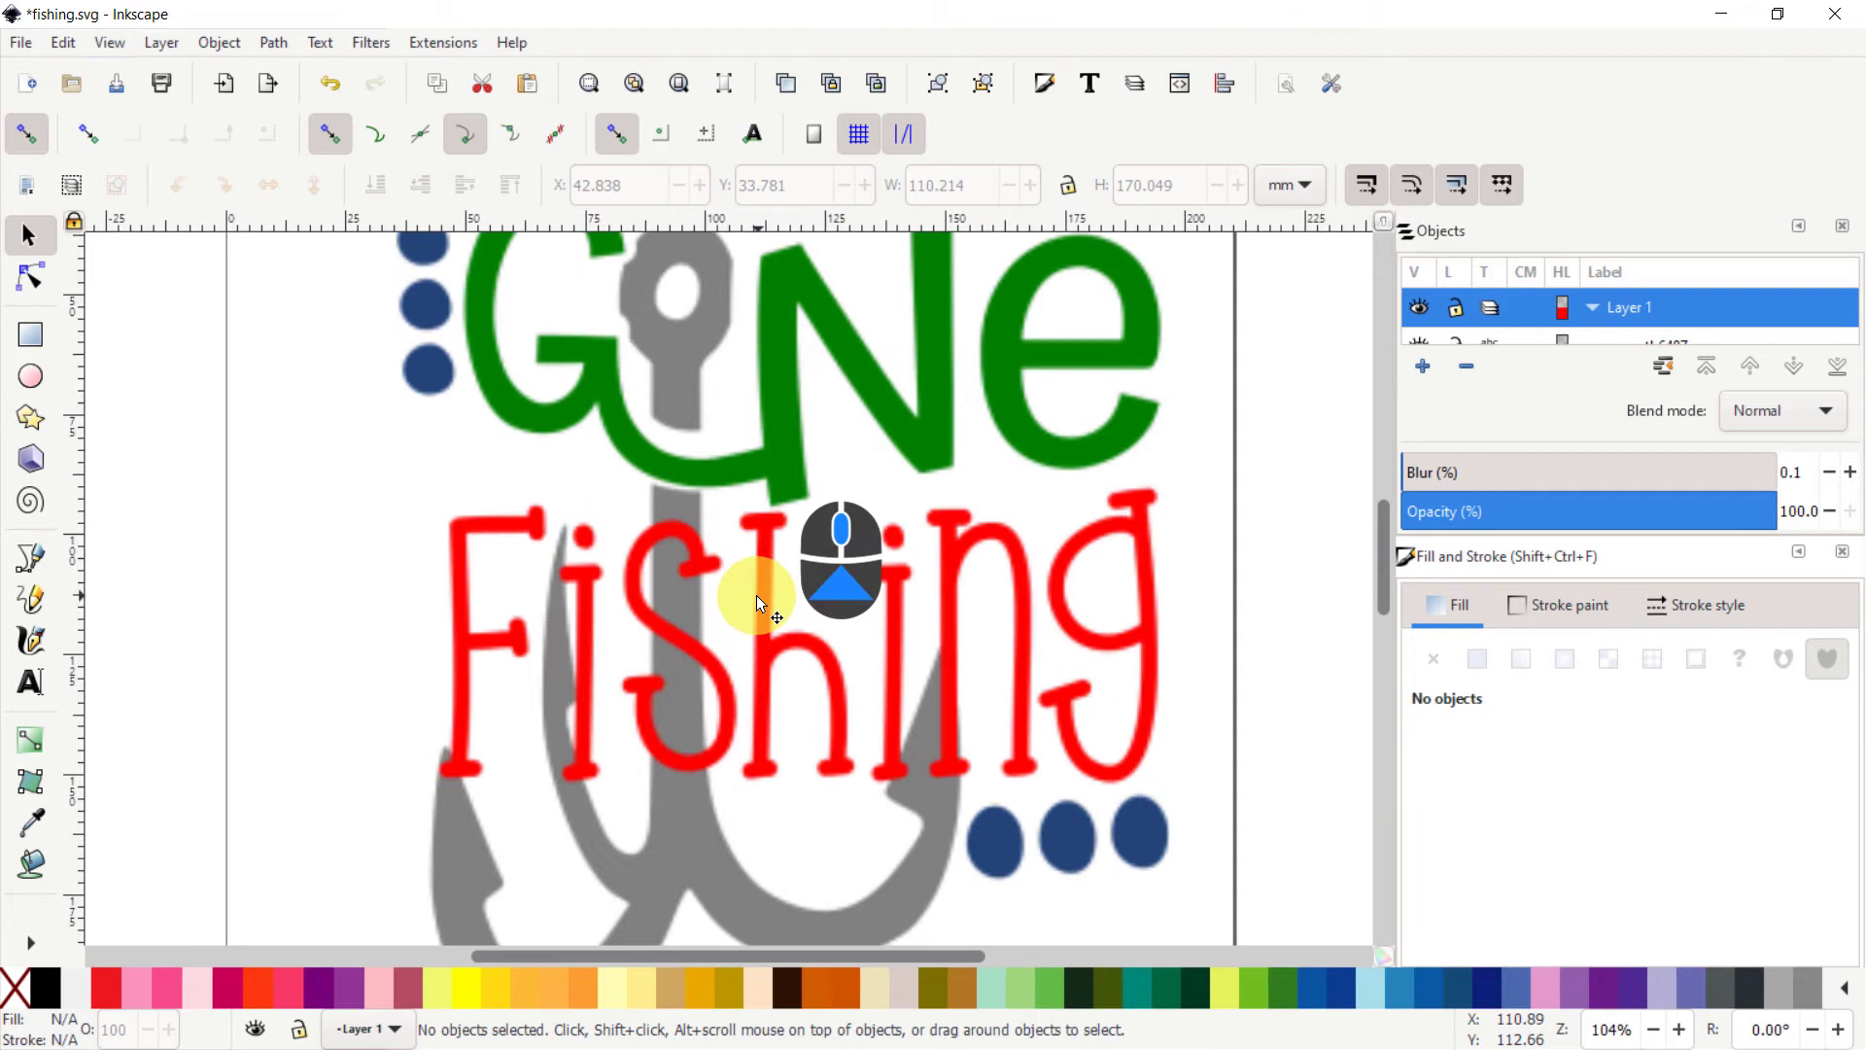
scroll(756, 595, down, 1)
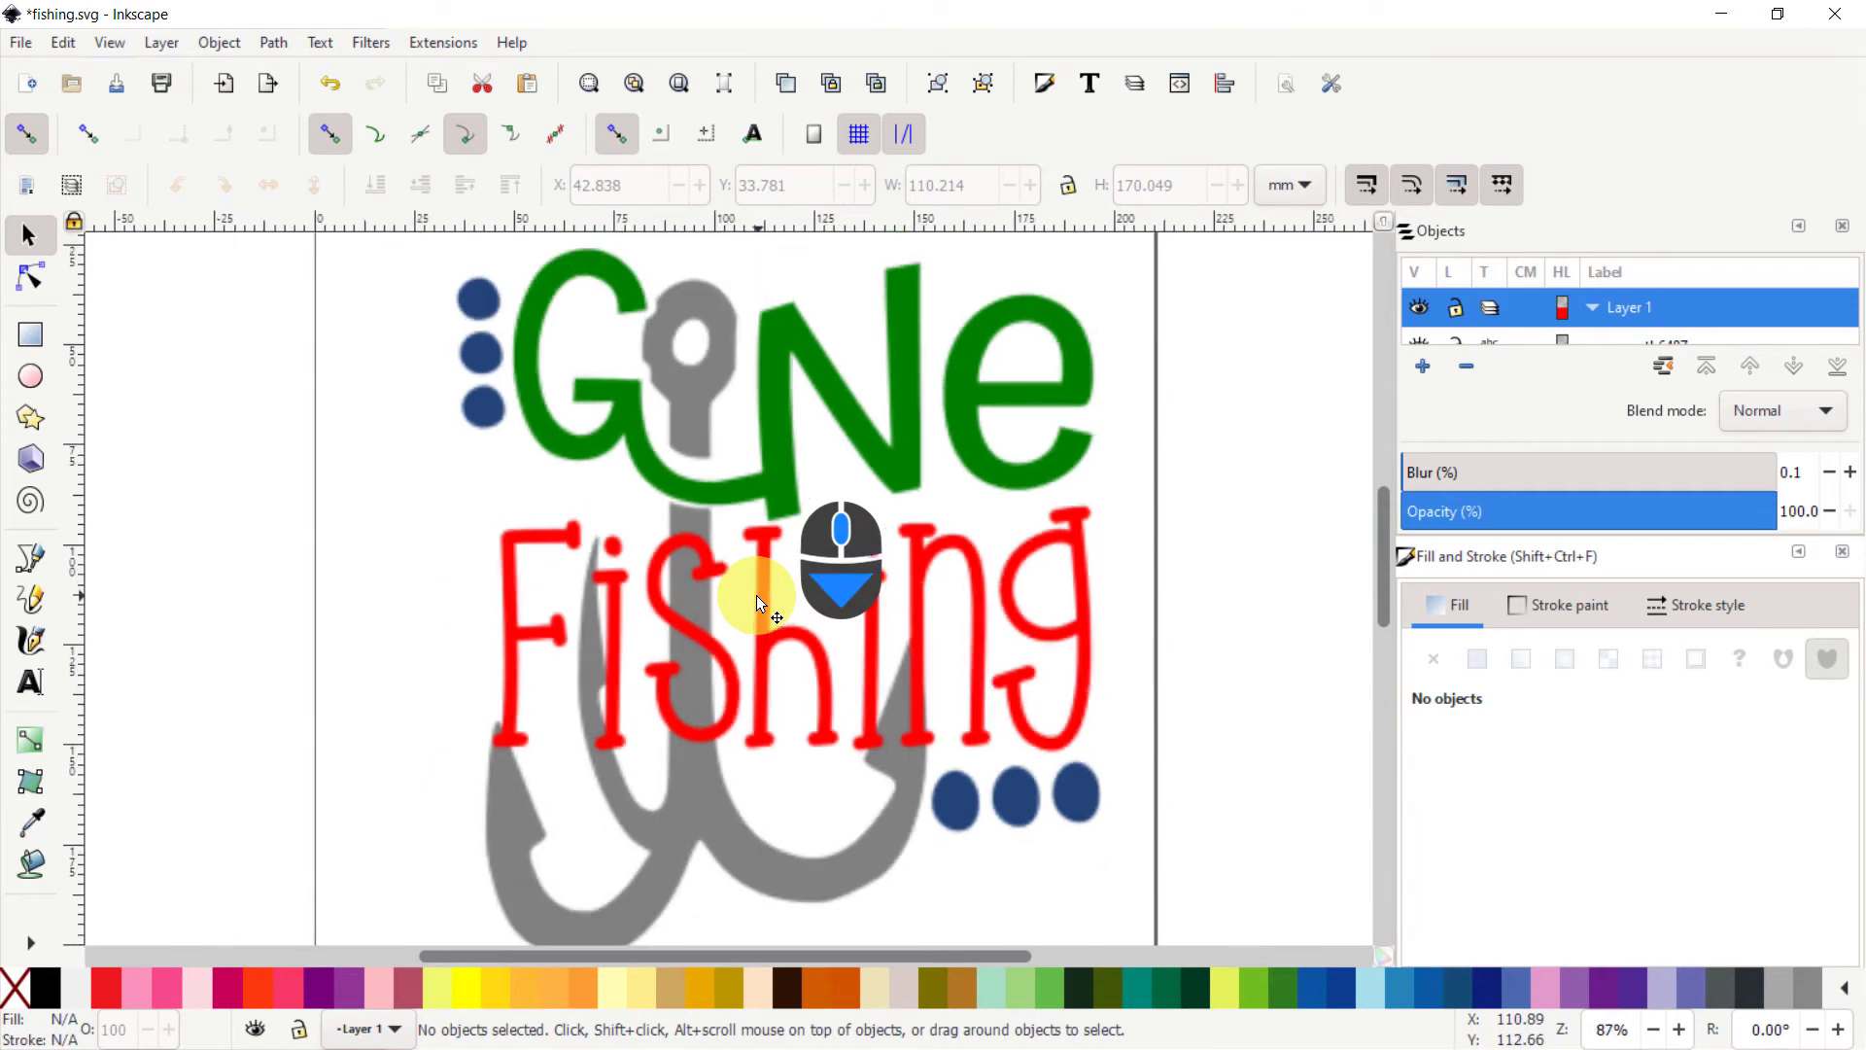
Step: Select the three blue dots beside 'Gone', zoom to fit them, then zoom to fit the whole drawing
click(487, 351)
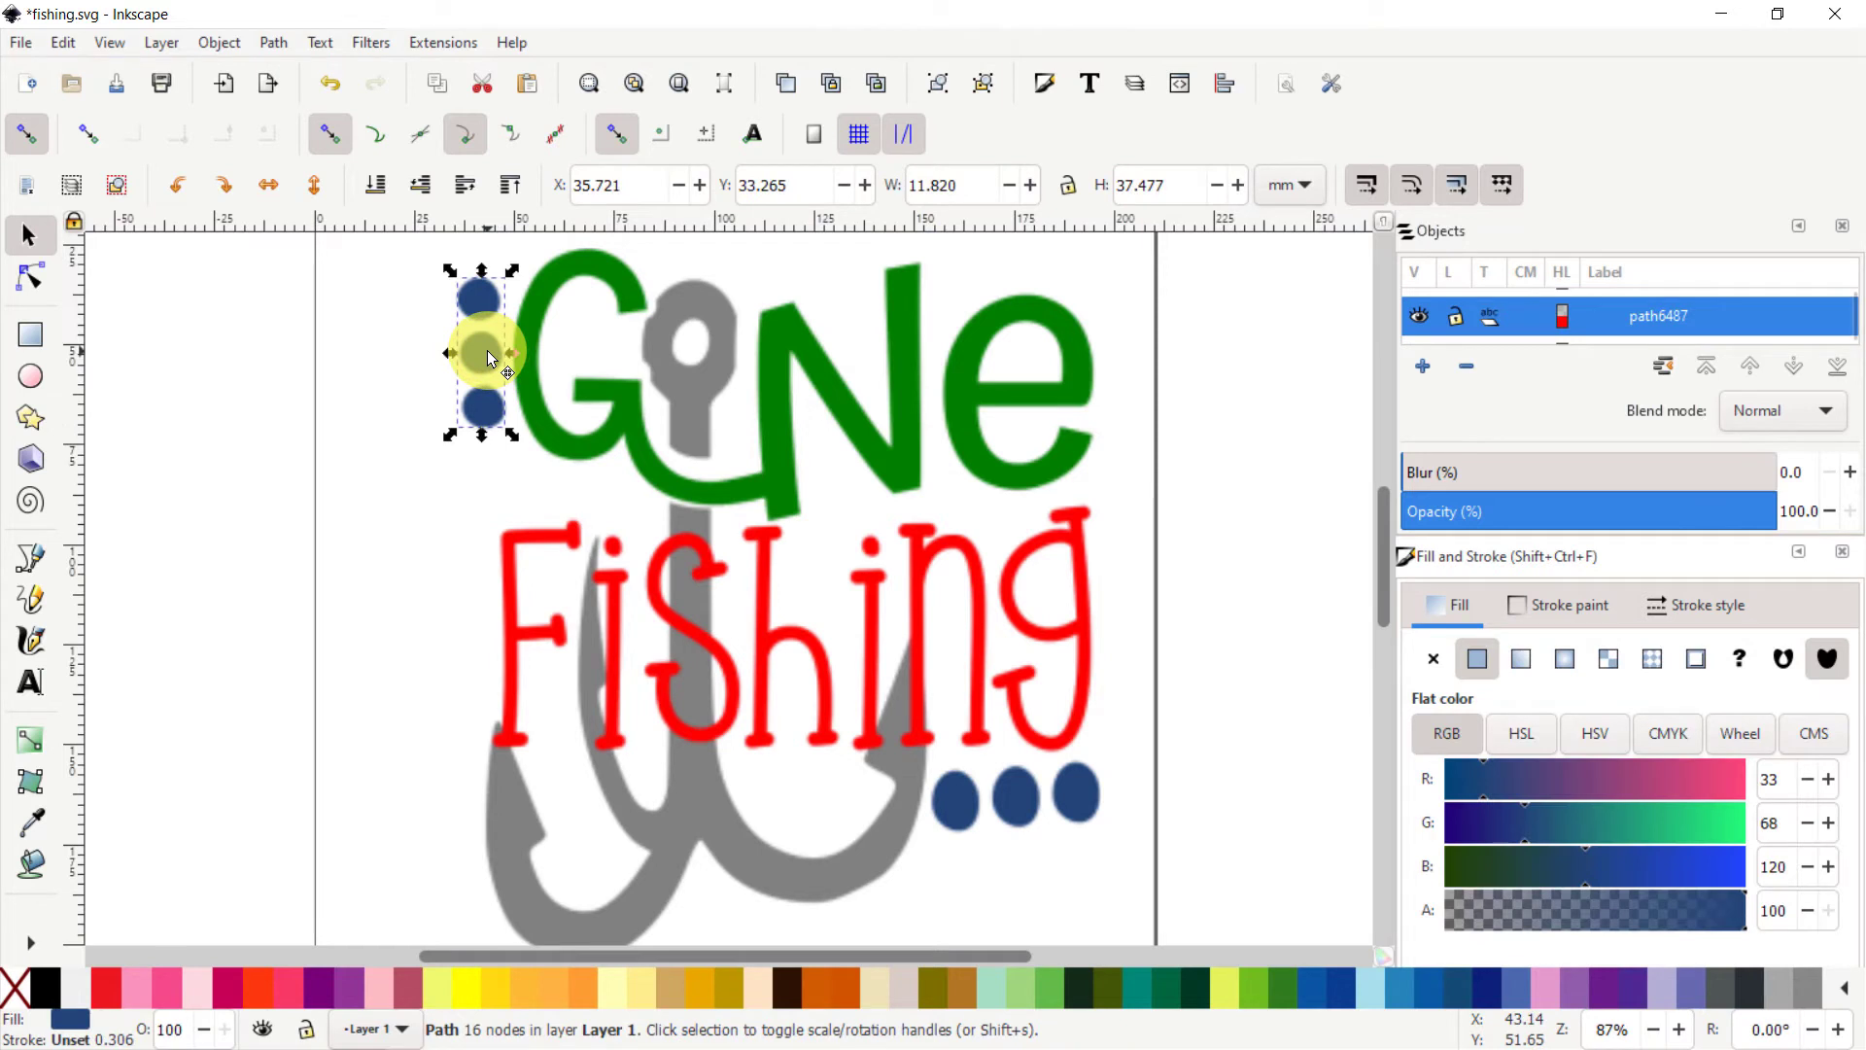
click(589, 85)
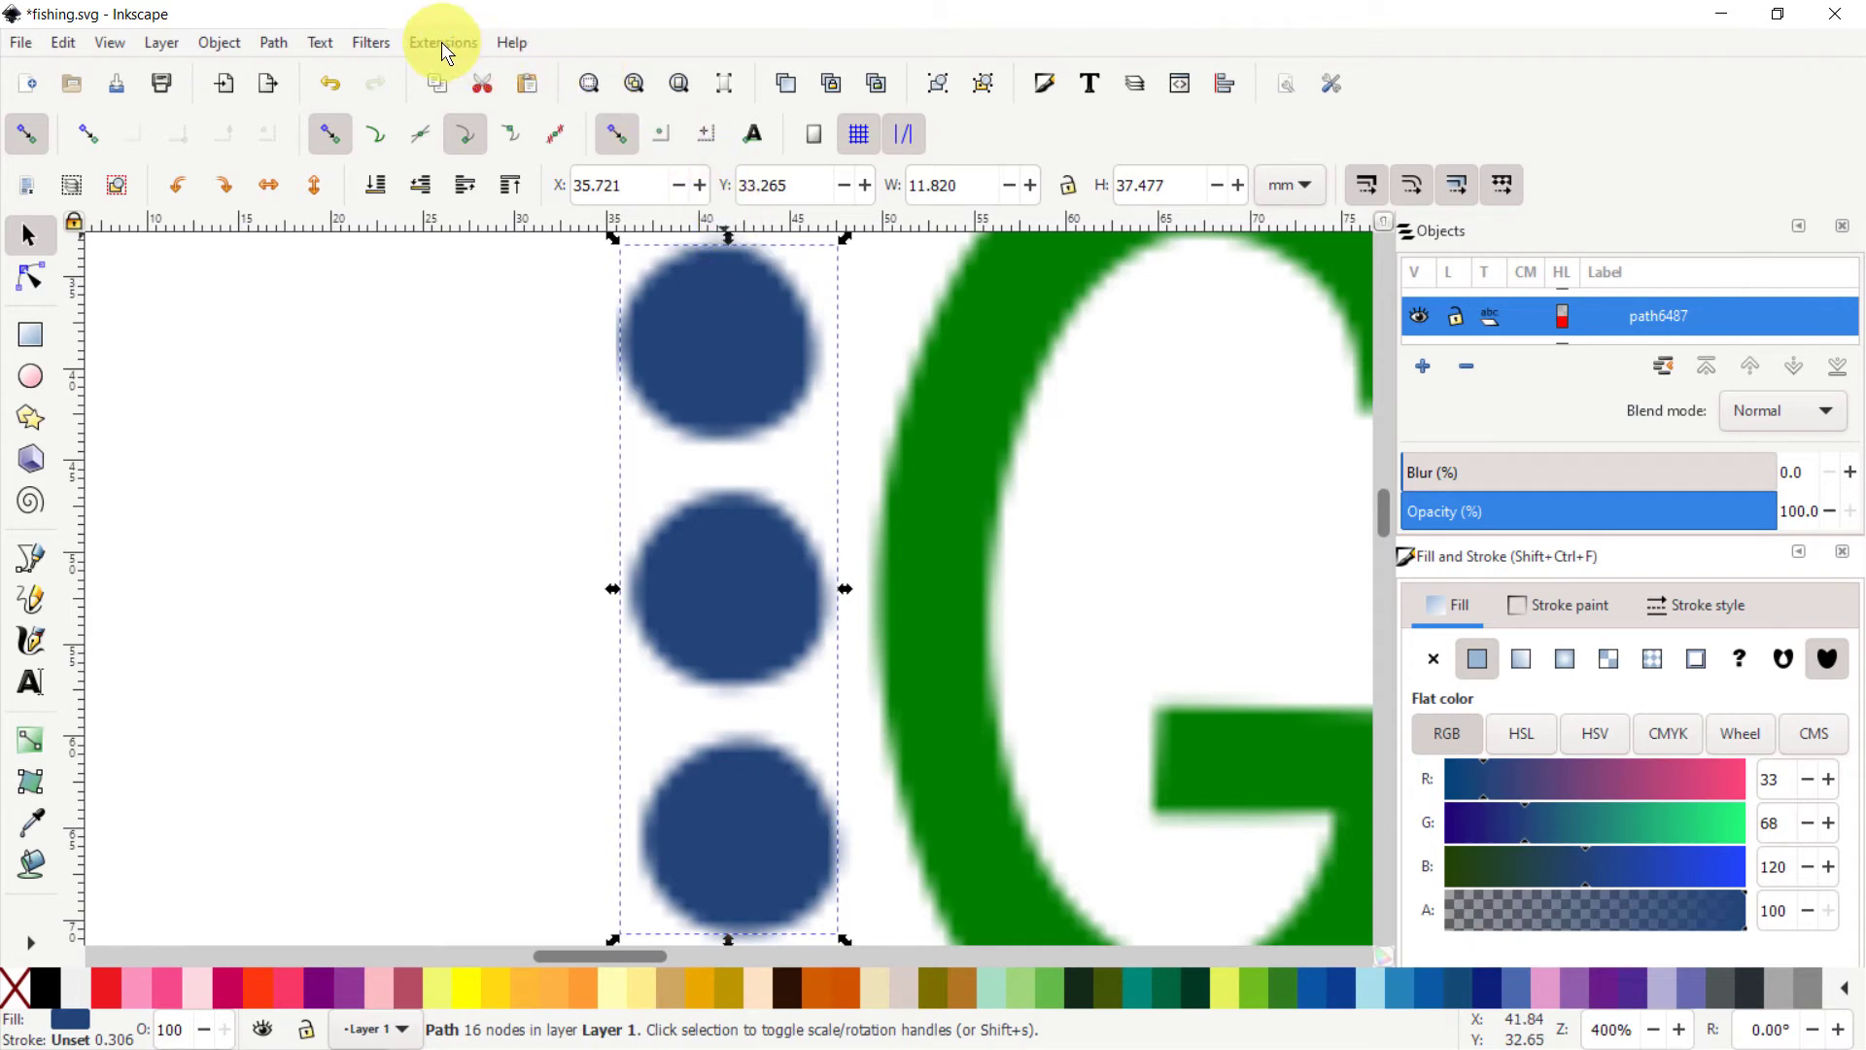
click(635, 83)
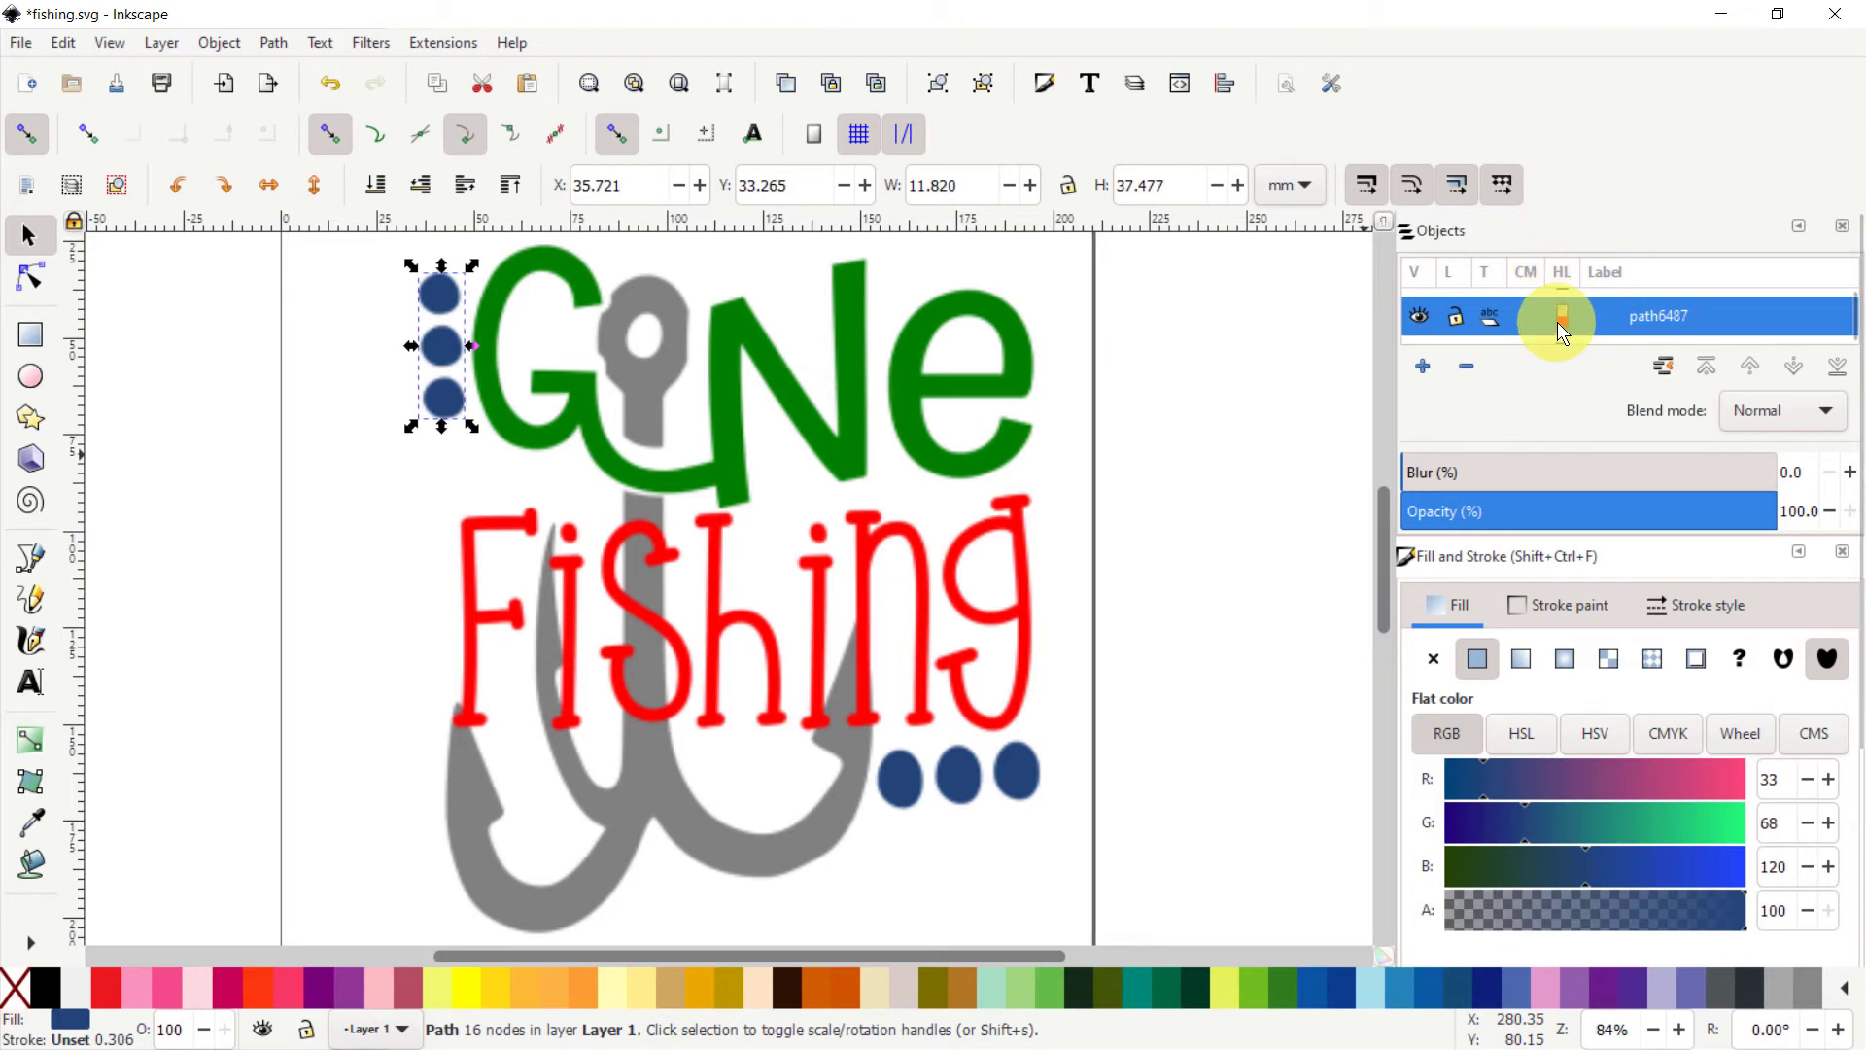
scroll(1631, 338, down, 3)
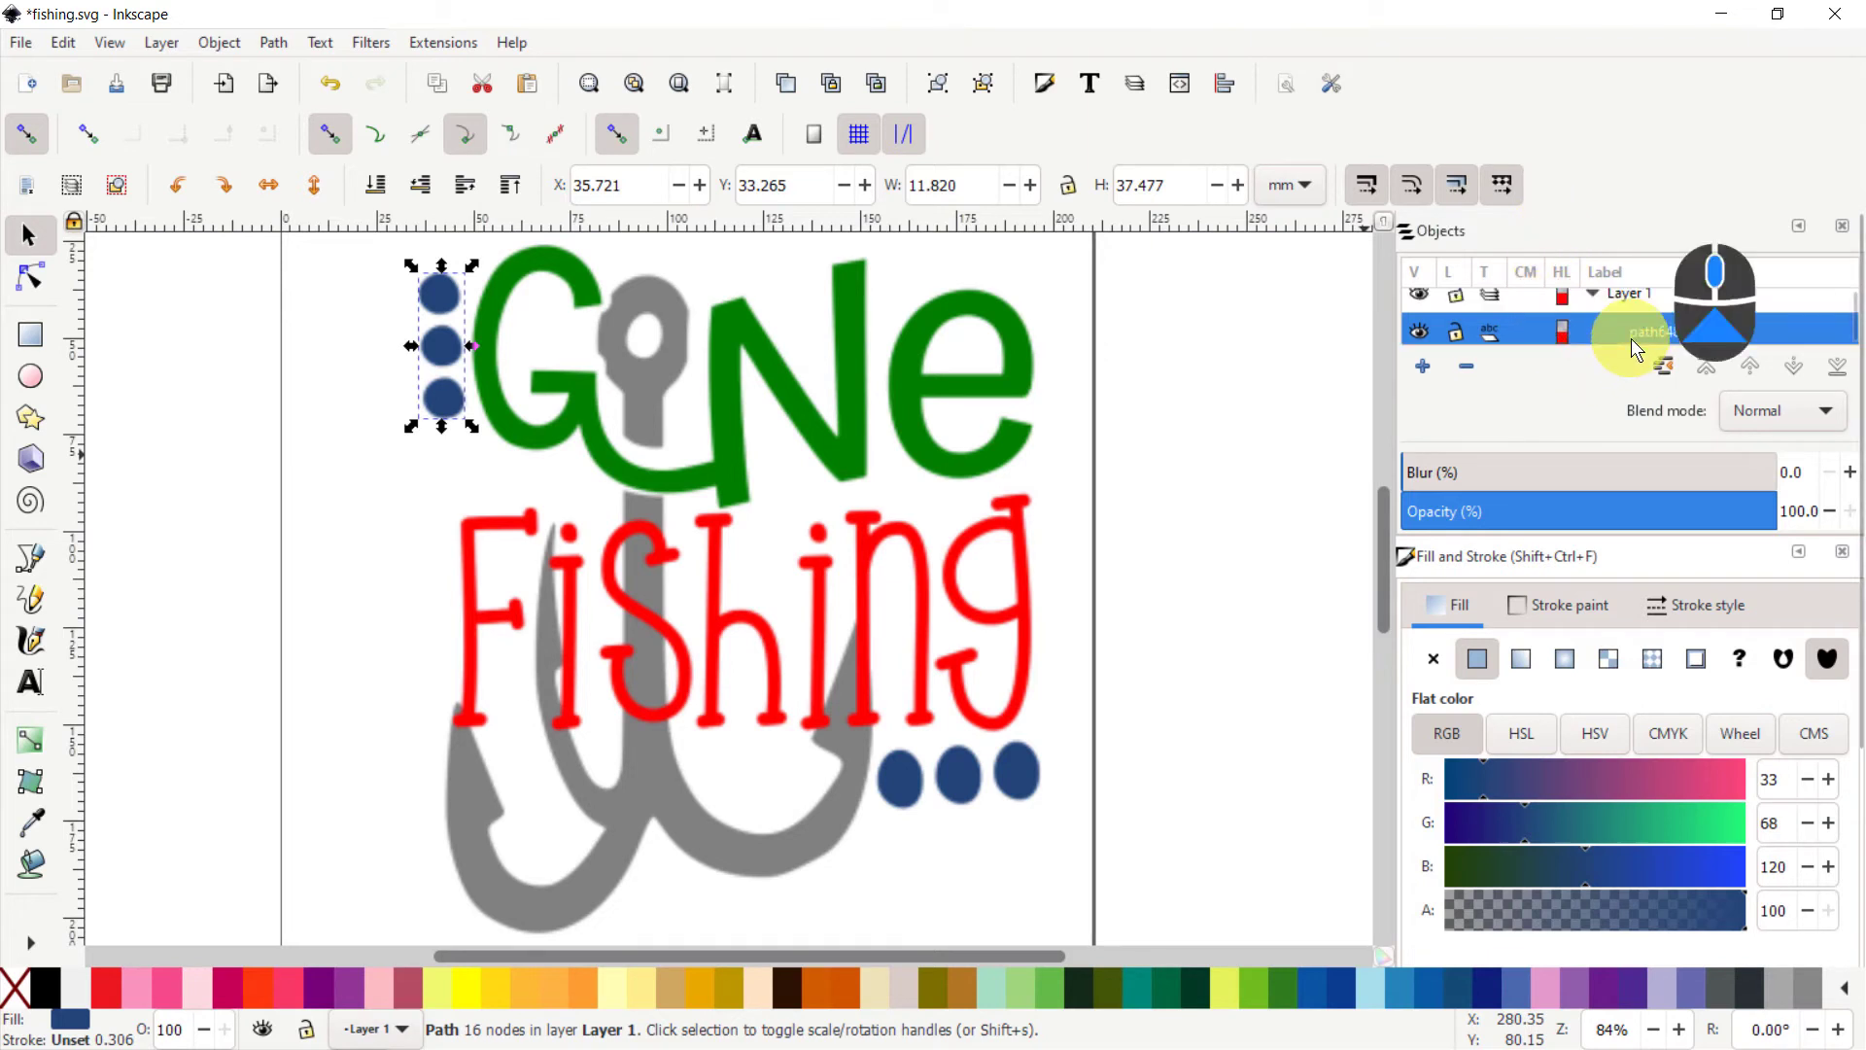
scroll(1635, 325, up, 2)
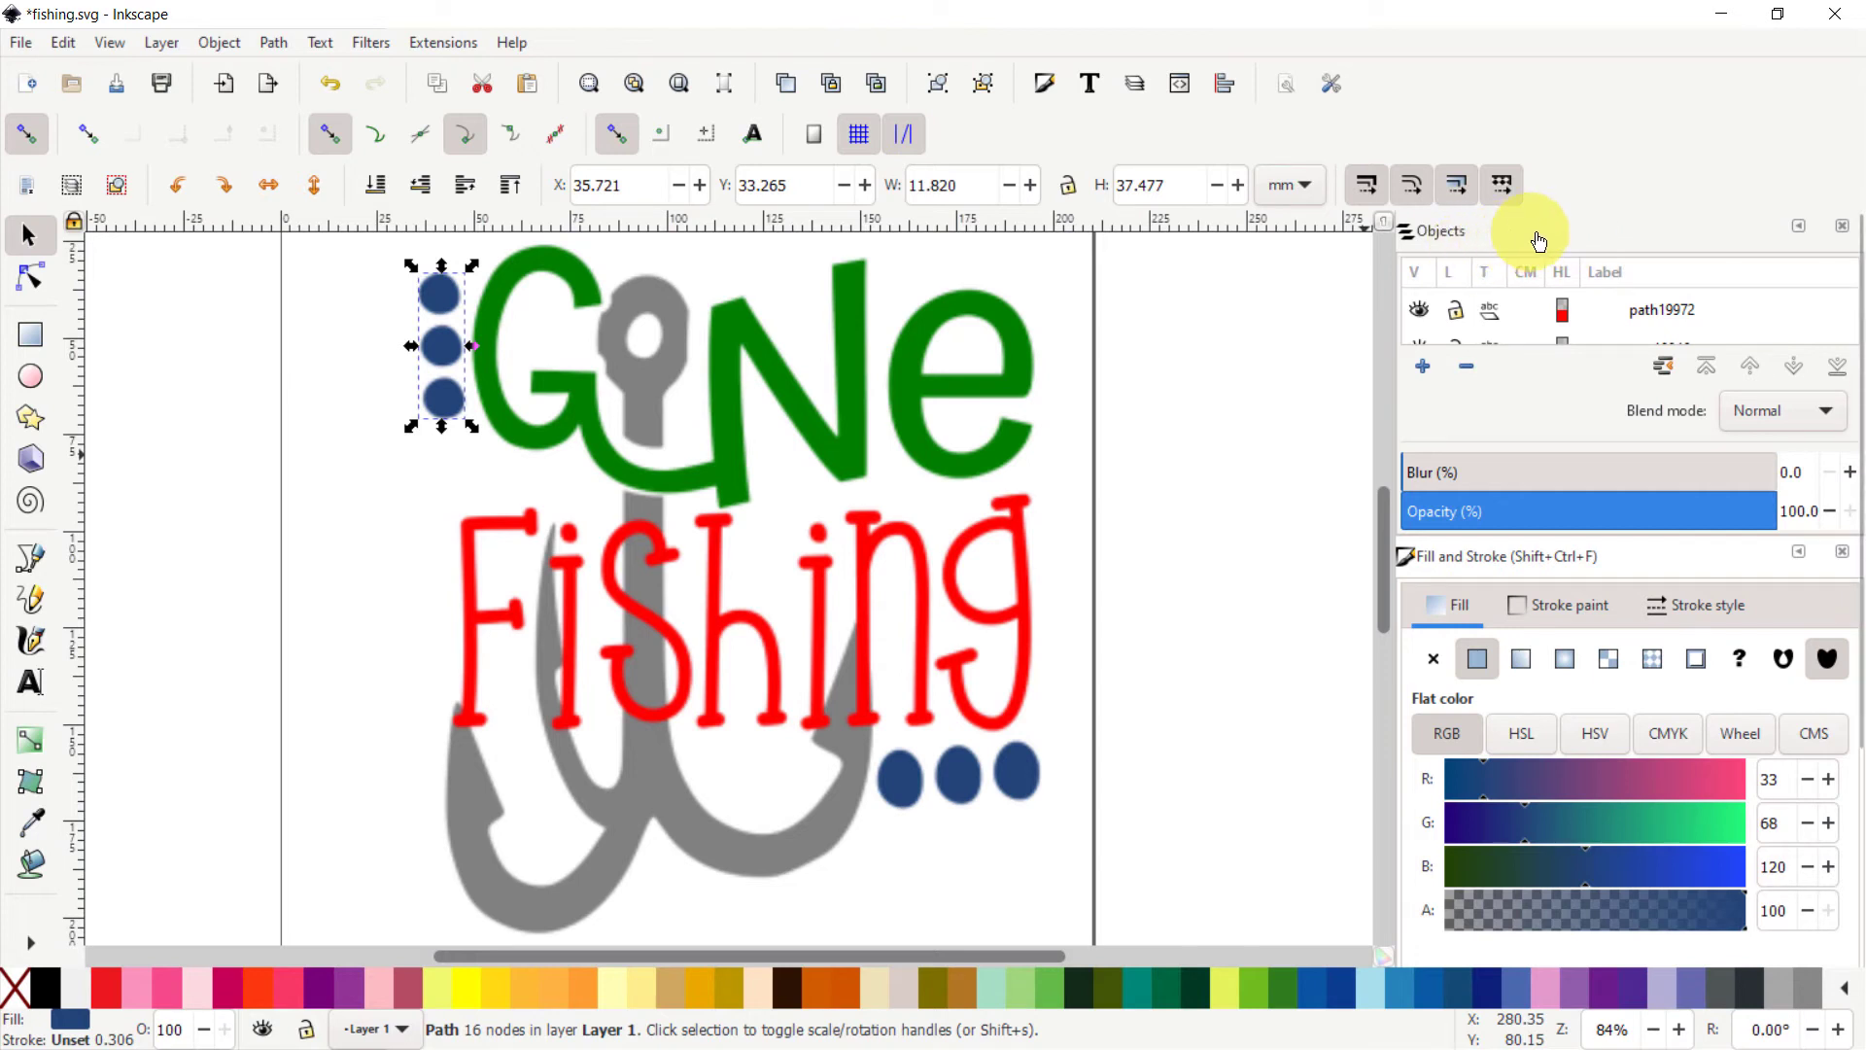
mouse_move(1540, 236)
mouse_down()
mouse_move(1312, 282)
mouse_move(1033, 258)
mouse_move(1052, 271)
mouse_up()
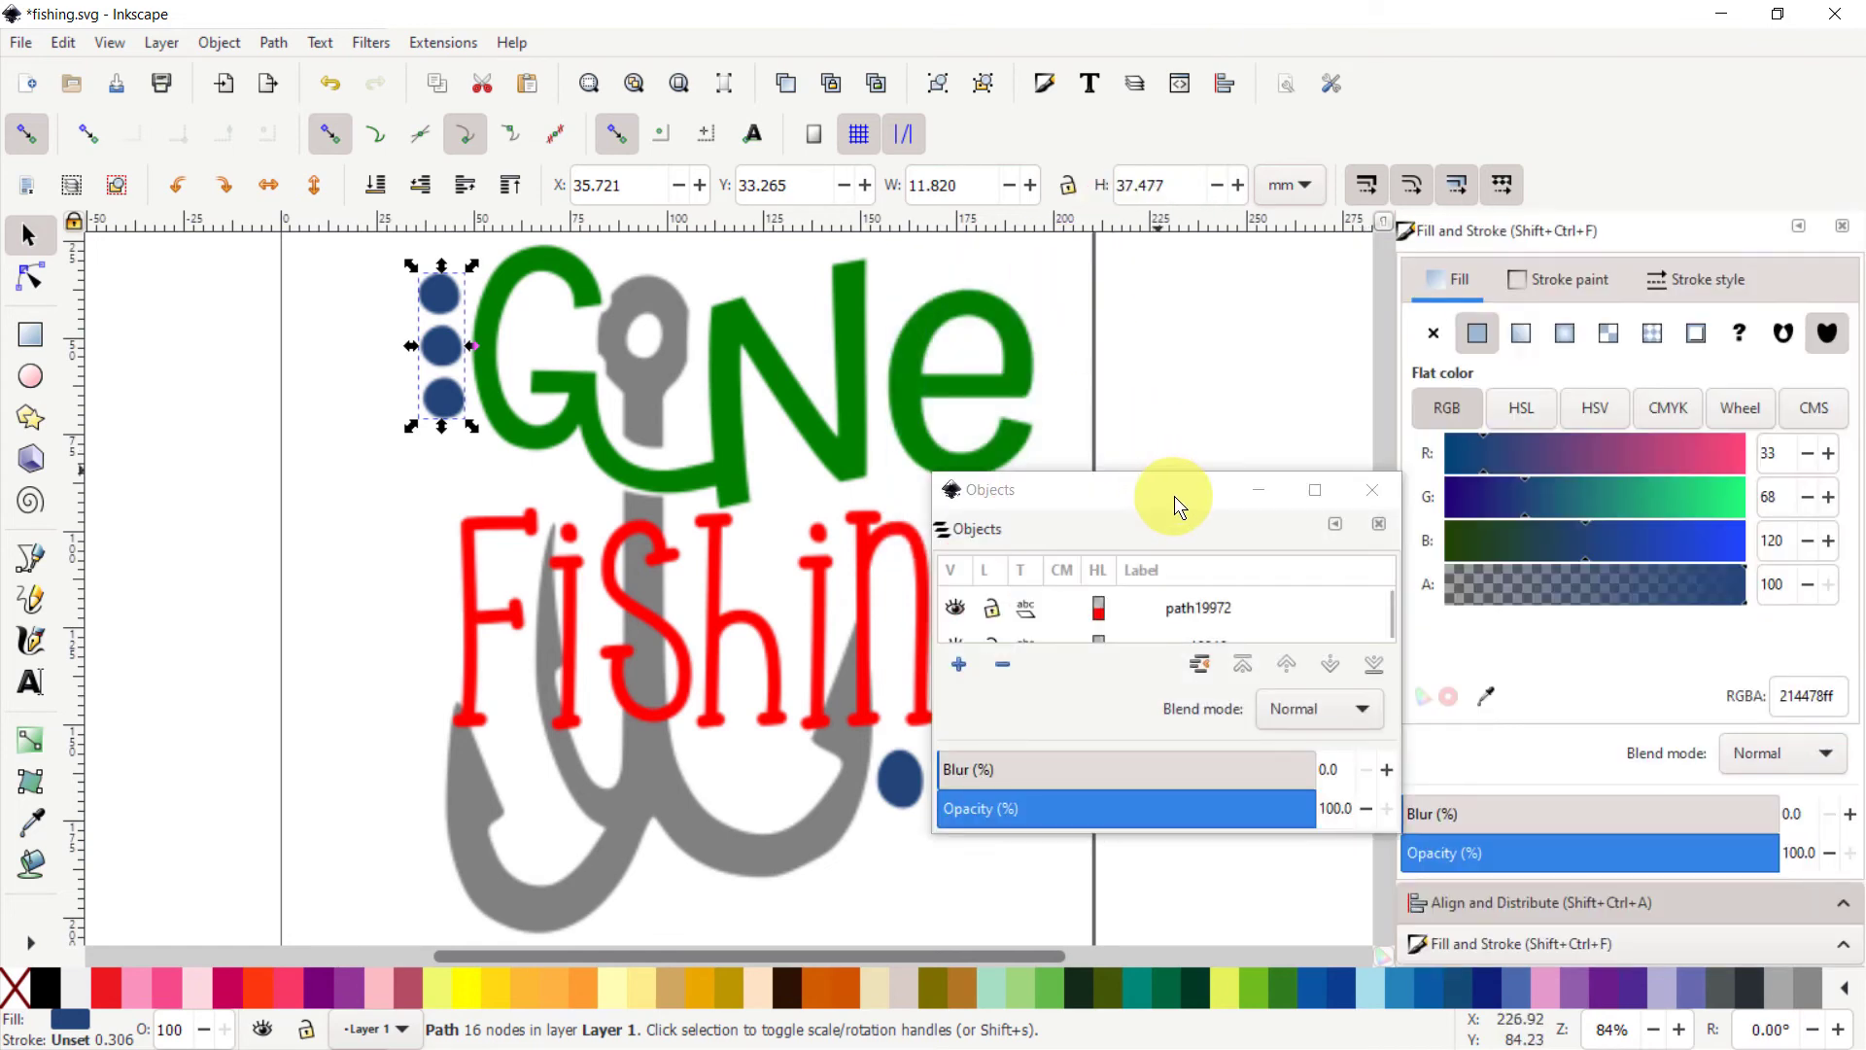
drag(1174, 494, 1142, 357)
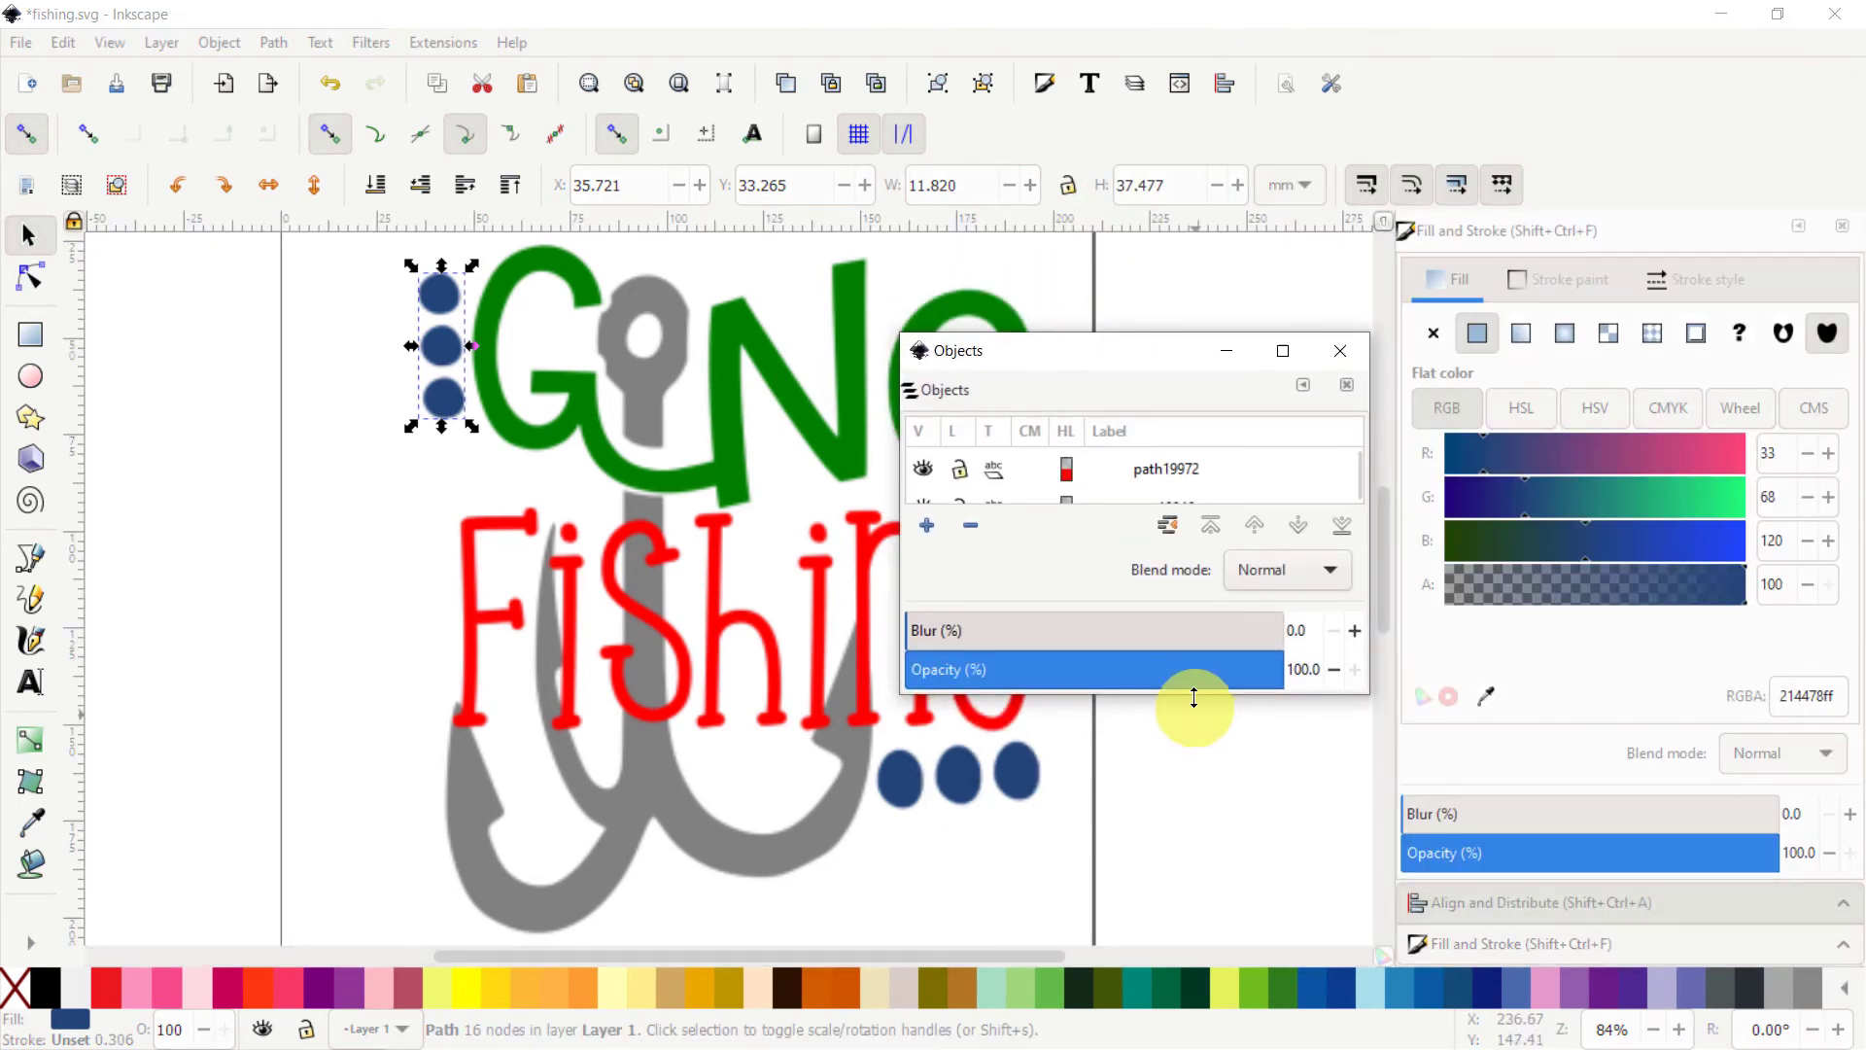
drag(1153, 700, 1150, 934)
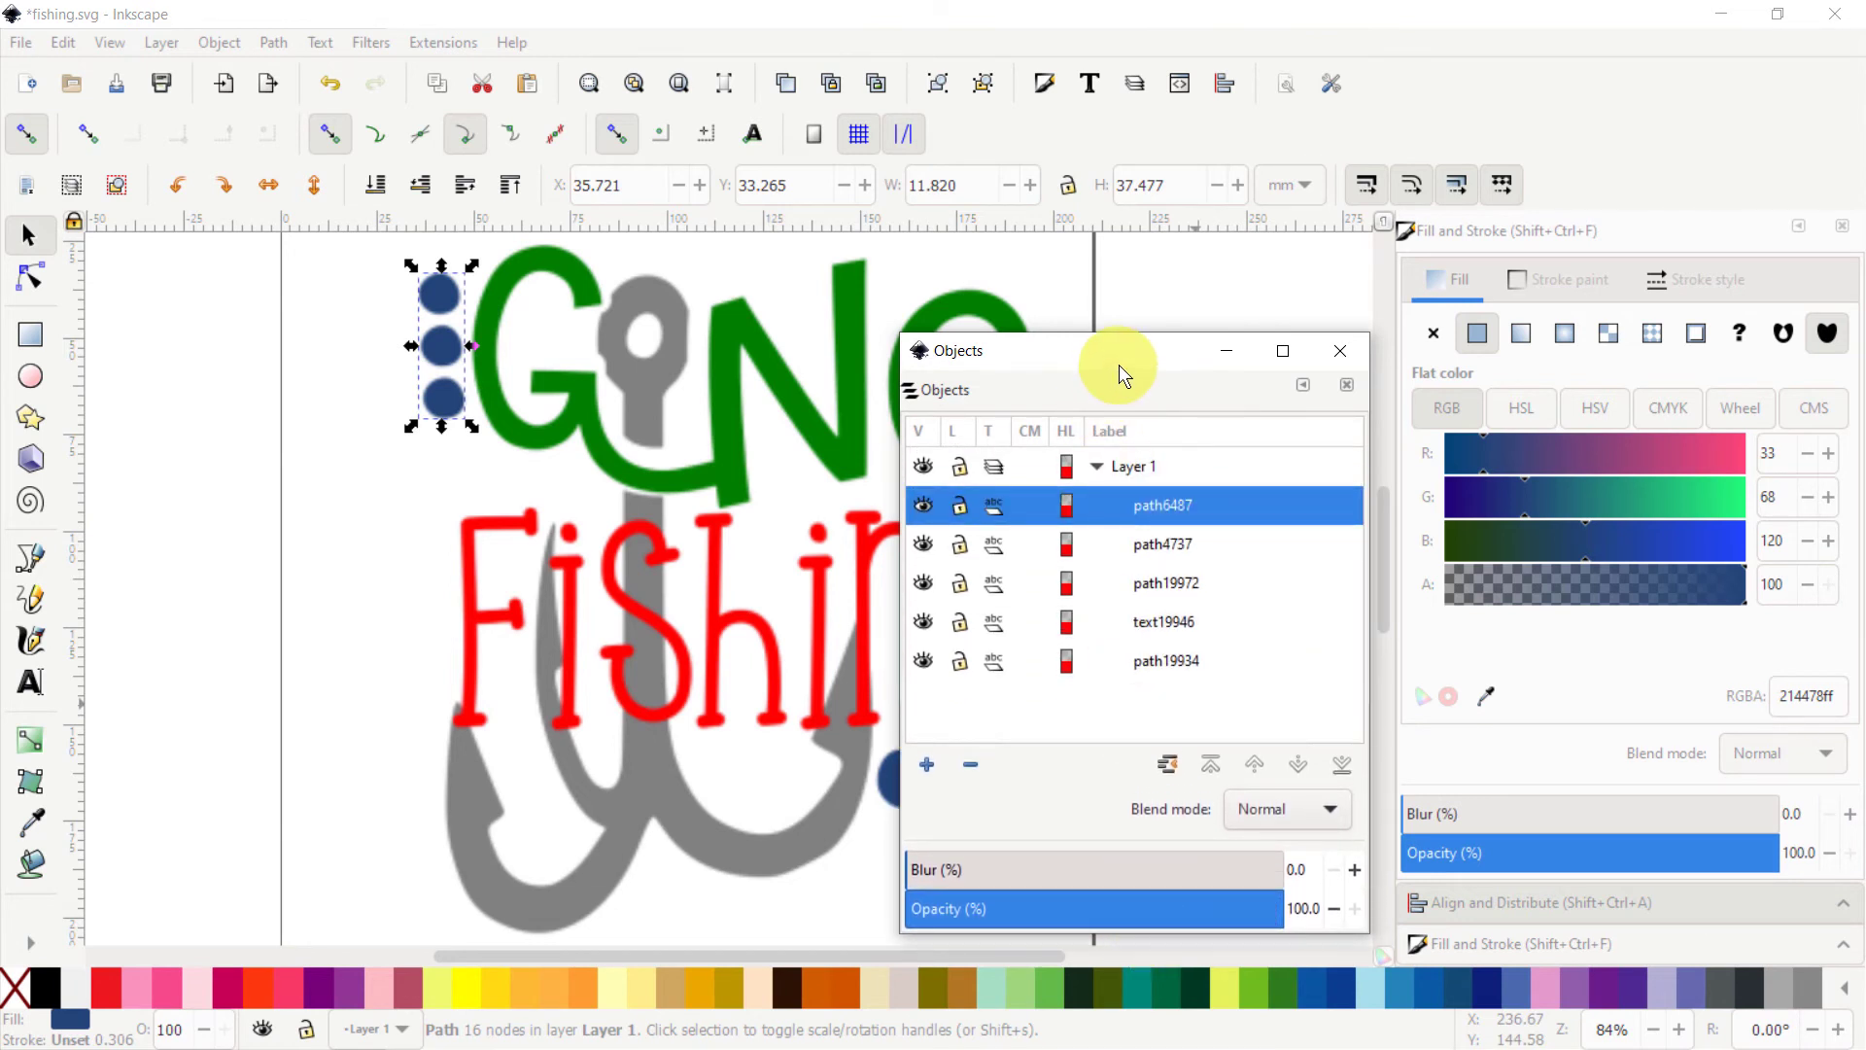
drag(1118, 365, 2, 164)
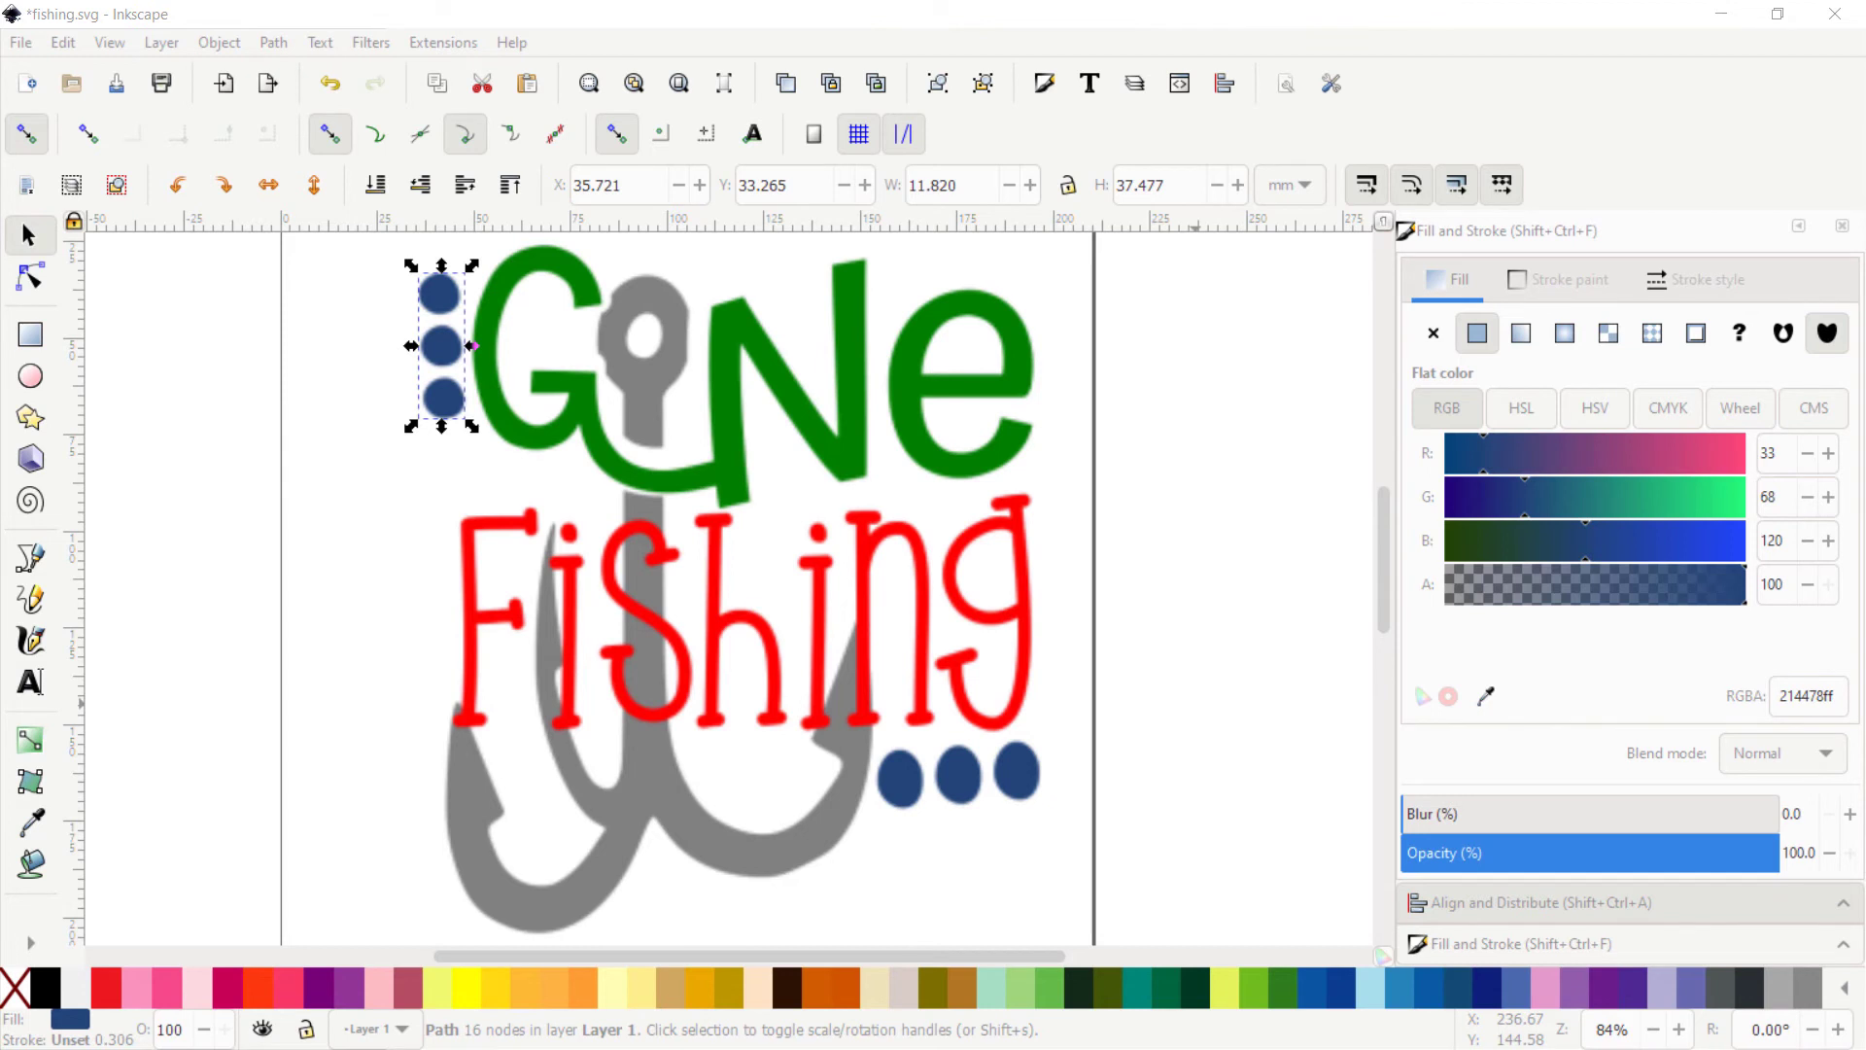
drag(2, 163, 1071, 282)
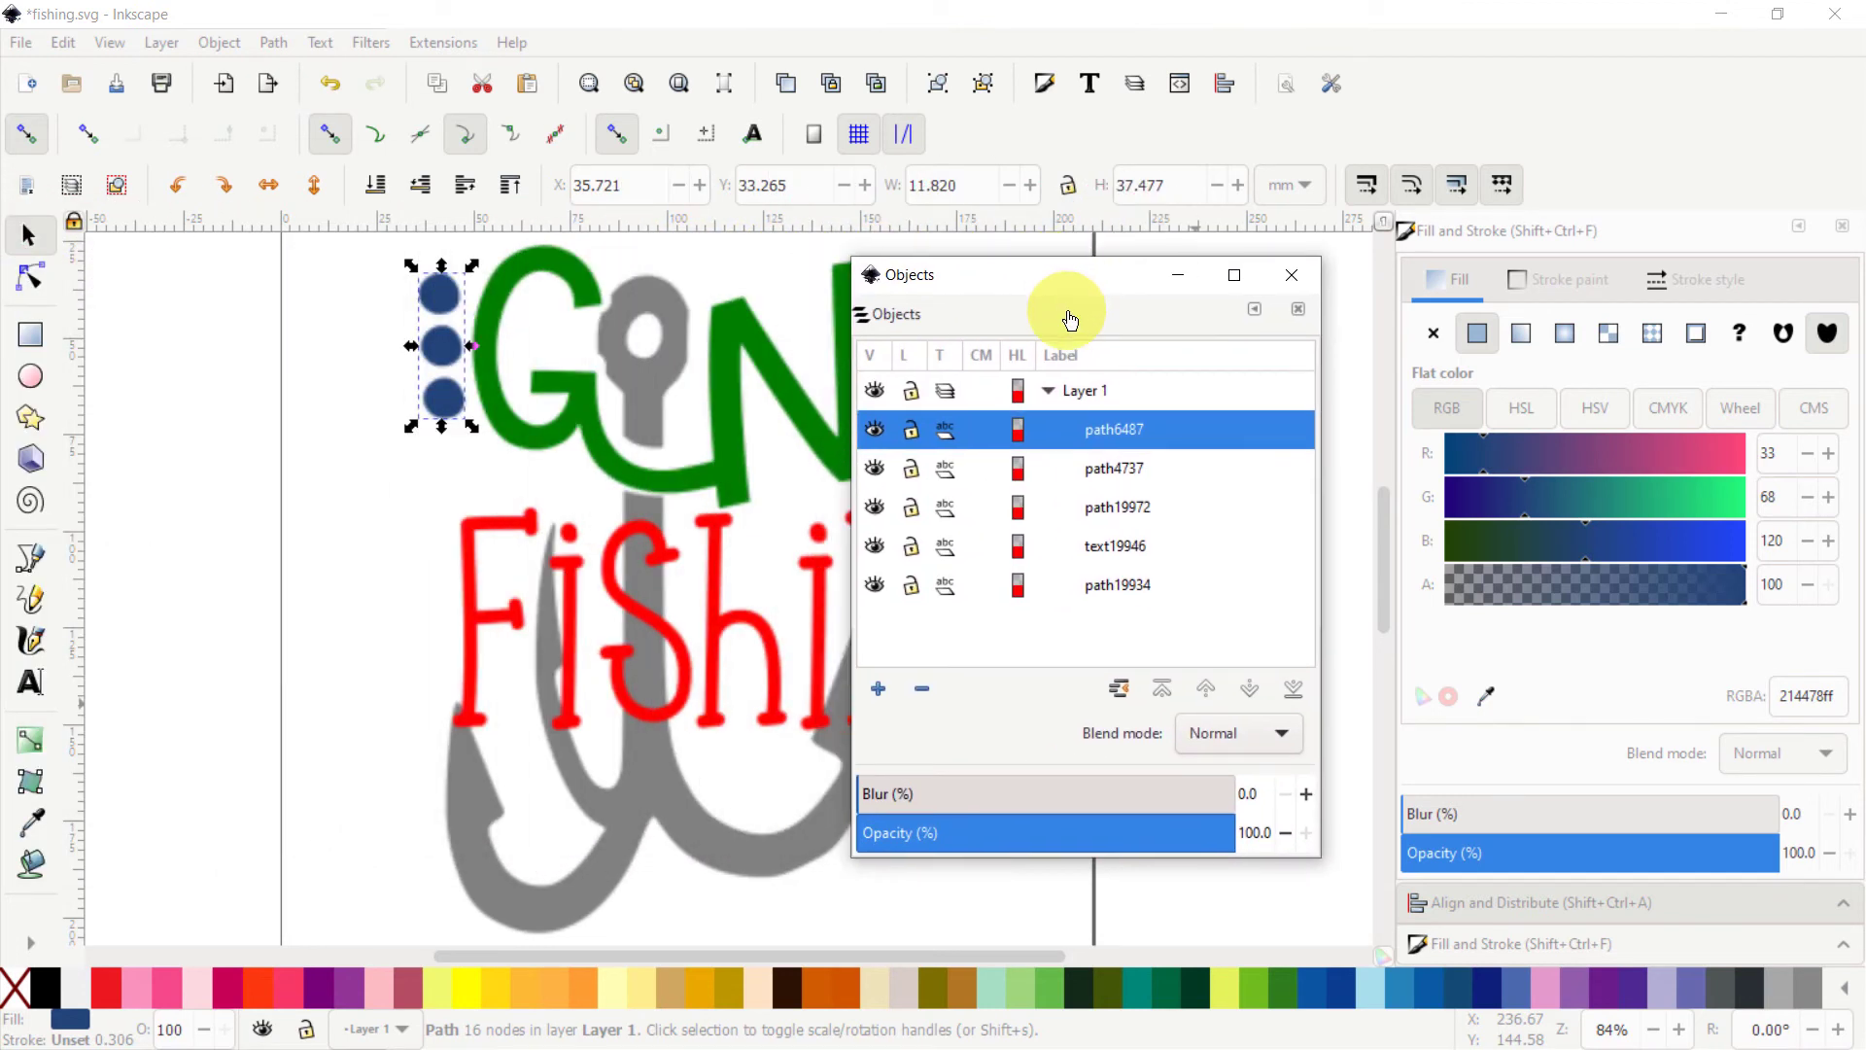
mouse_move(896, 325)
mouse_down()
mouse_move(1234, 333)
mouse_move(1507, 283)
mouse_move(1620, 291)
mouse_move(1623, 270)
mouse_move(1502, 306)
mouse_move(1095, 312)
mouse_move(1105, 325)
mouse_up()
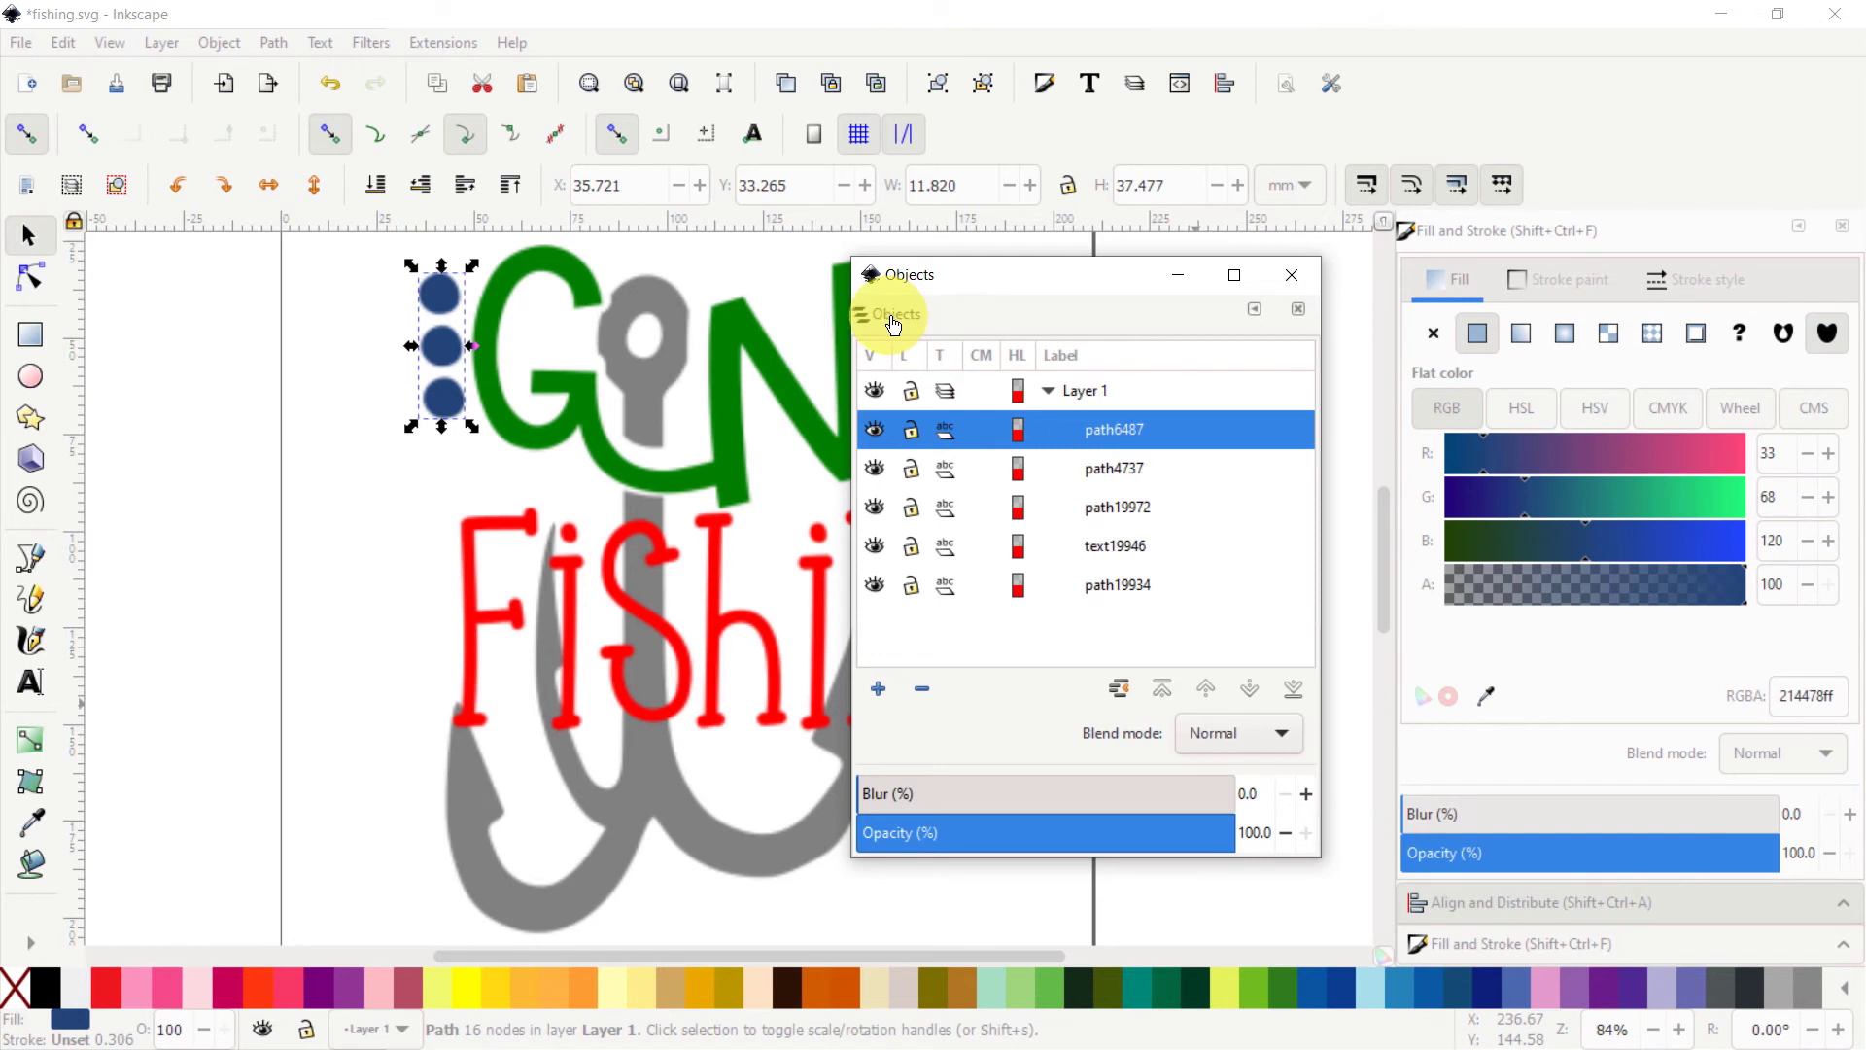
mouse_move(896, 322)
mouse_down()
mouse_move(1153, 346)
mouse_move(1628, 318)
mouse_move(1608, 337)
mouse_move(1614, 311)
mouse_move(1604, 358)
mouse_move(1605, 277)
mouse_up()
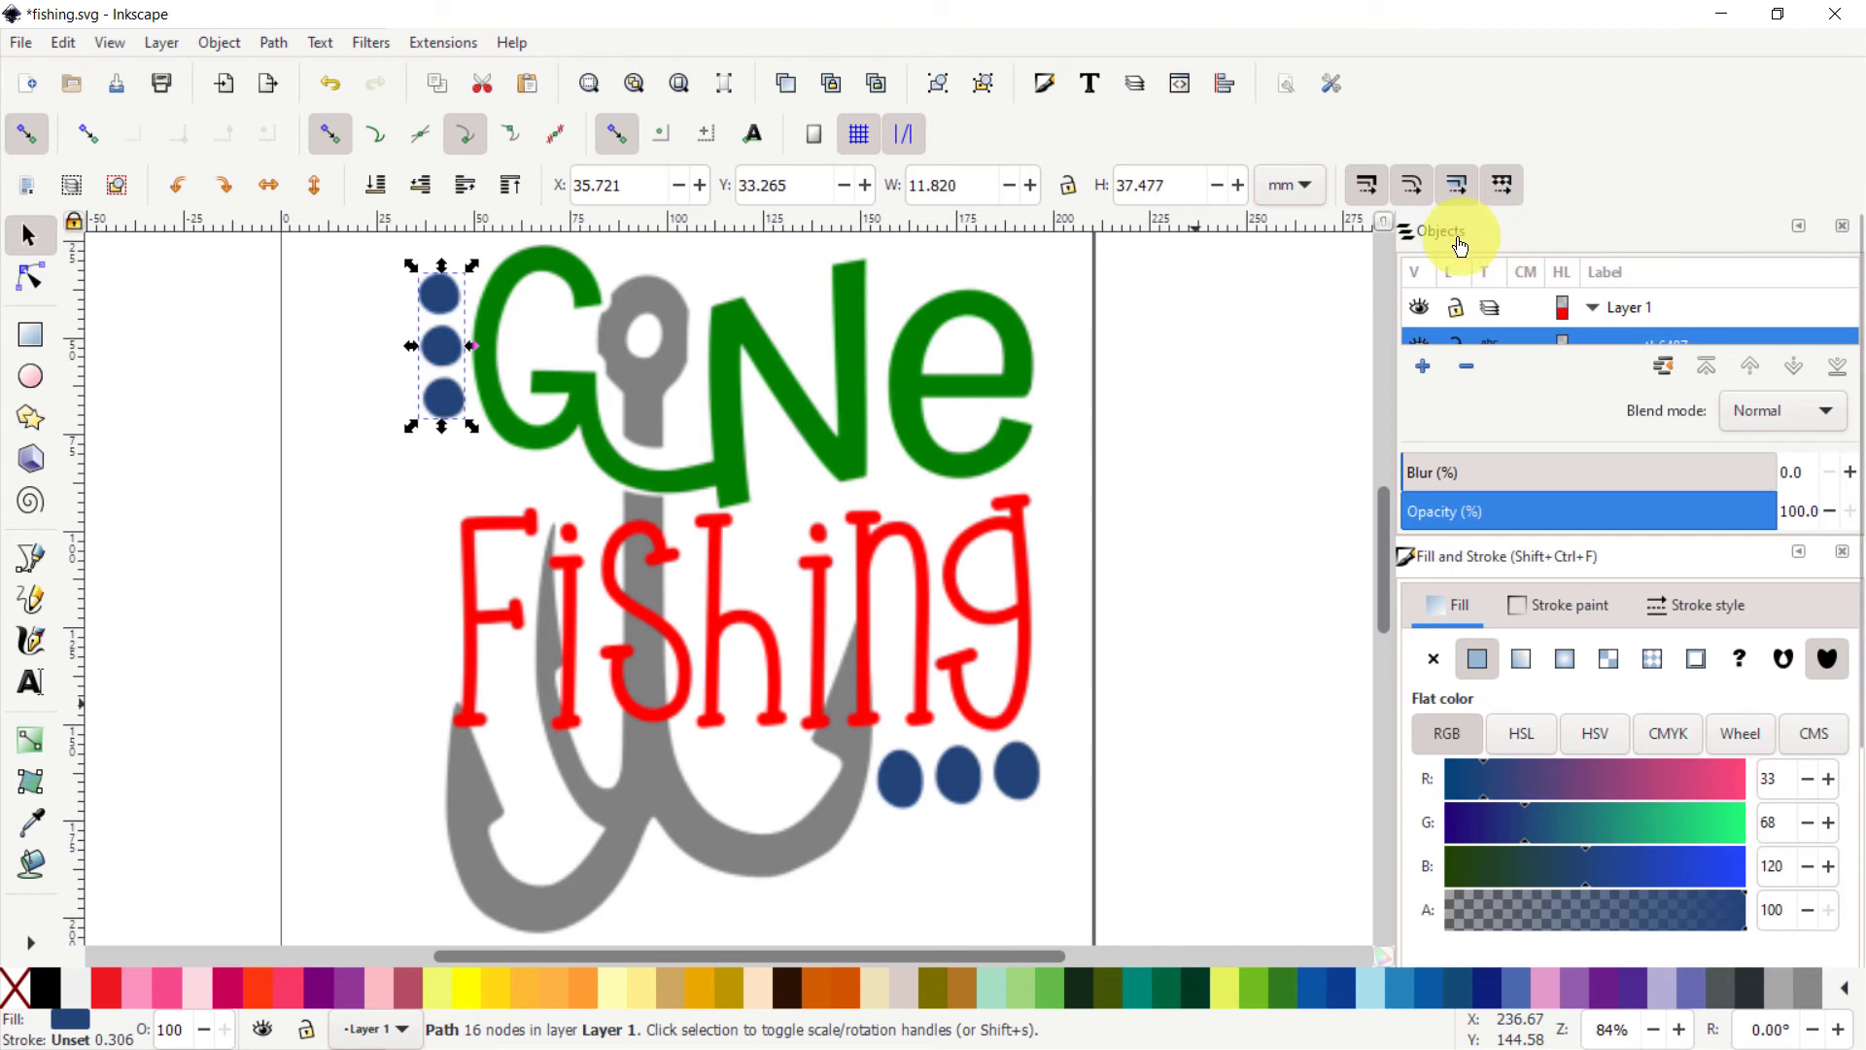
Step: Detach the Objects panel and re-dock it as a column beside Fill and Stroke
mouse_move(1590, 240)
mouse_down()
mouse_move(1208, 317)
mouse_move(1108, 350)
mouse_move(1104, 370)
mouse_up()
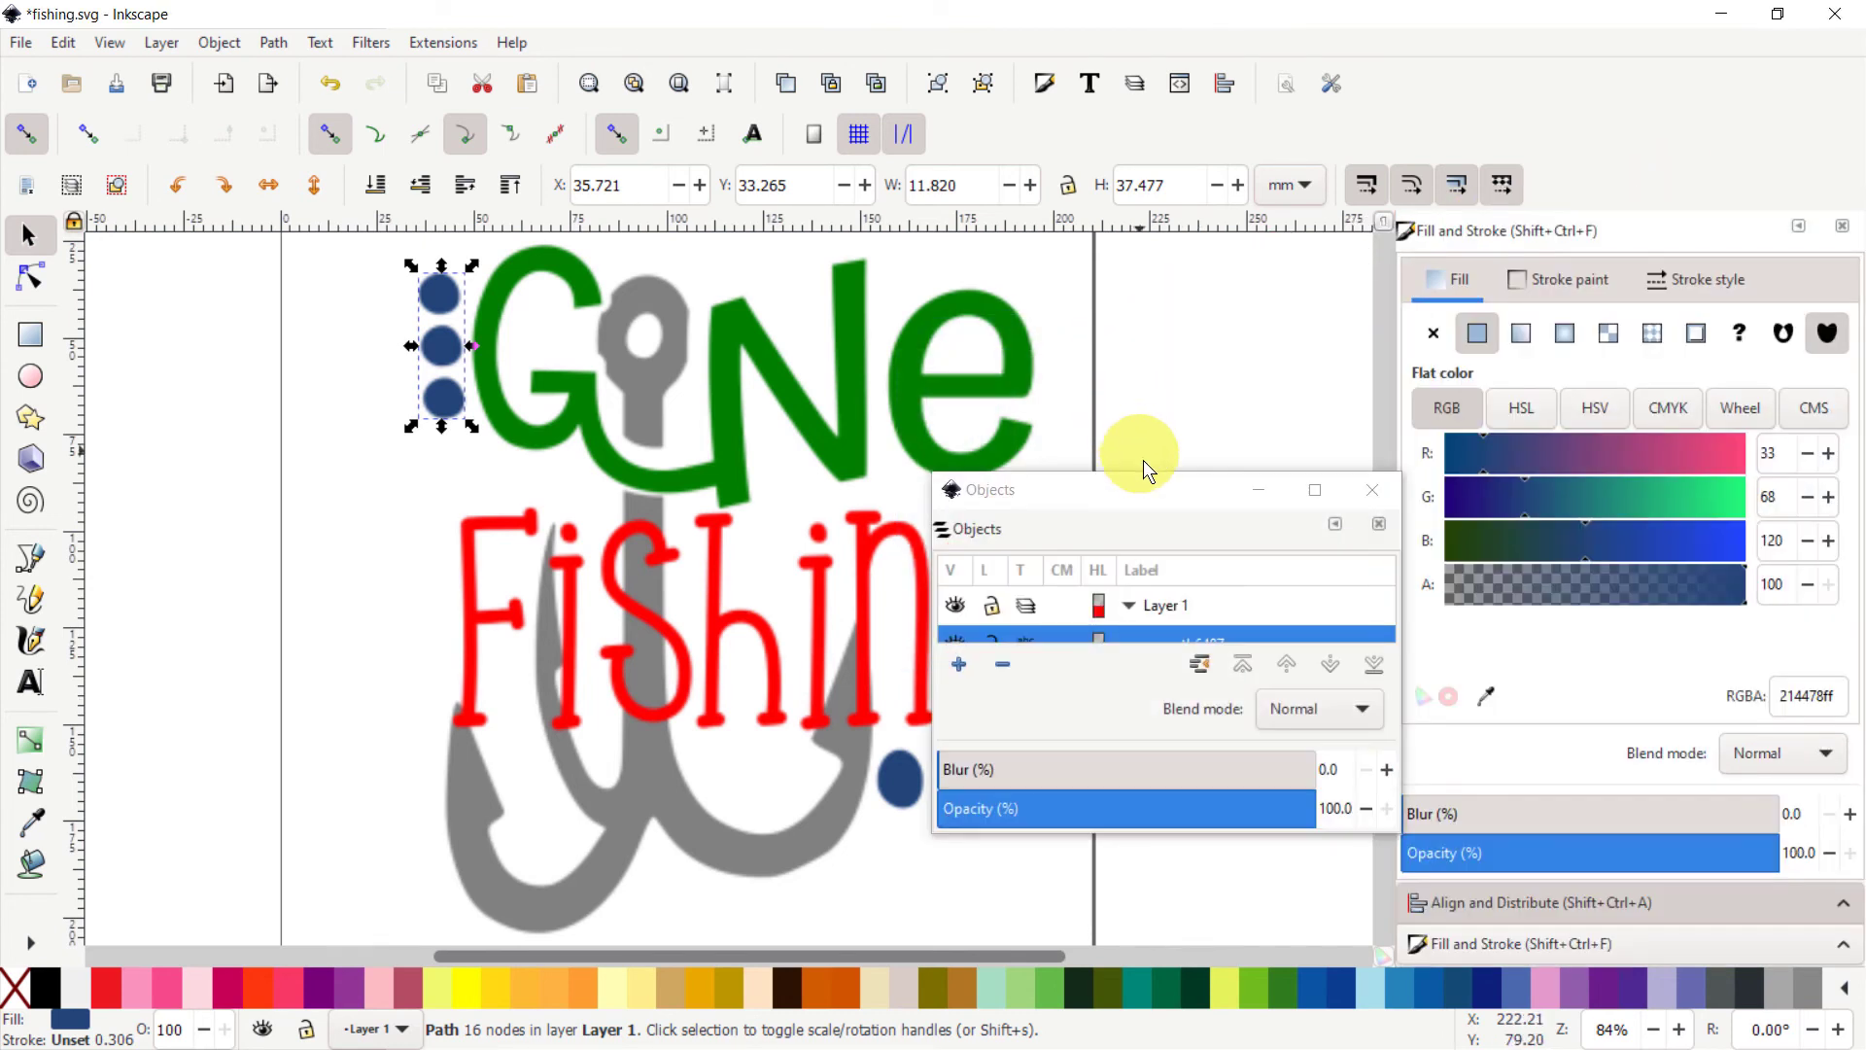
click(979, 530)
mouse_move(978, 530)
mouse_down()
mouse_move(1383, 420)
mouse_move(1408, 363)
mouse_move(1358, 370)
mouse_move(1421, 335)
mouse_move(1447, 291)
mouse_up()
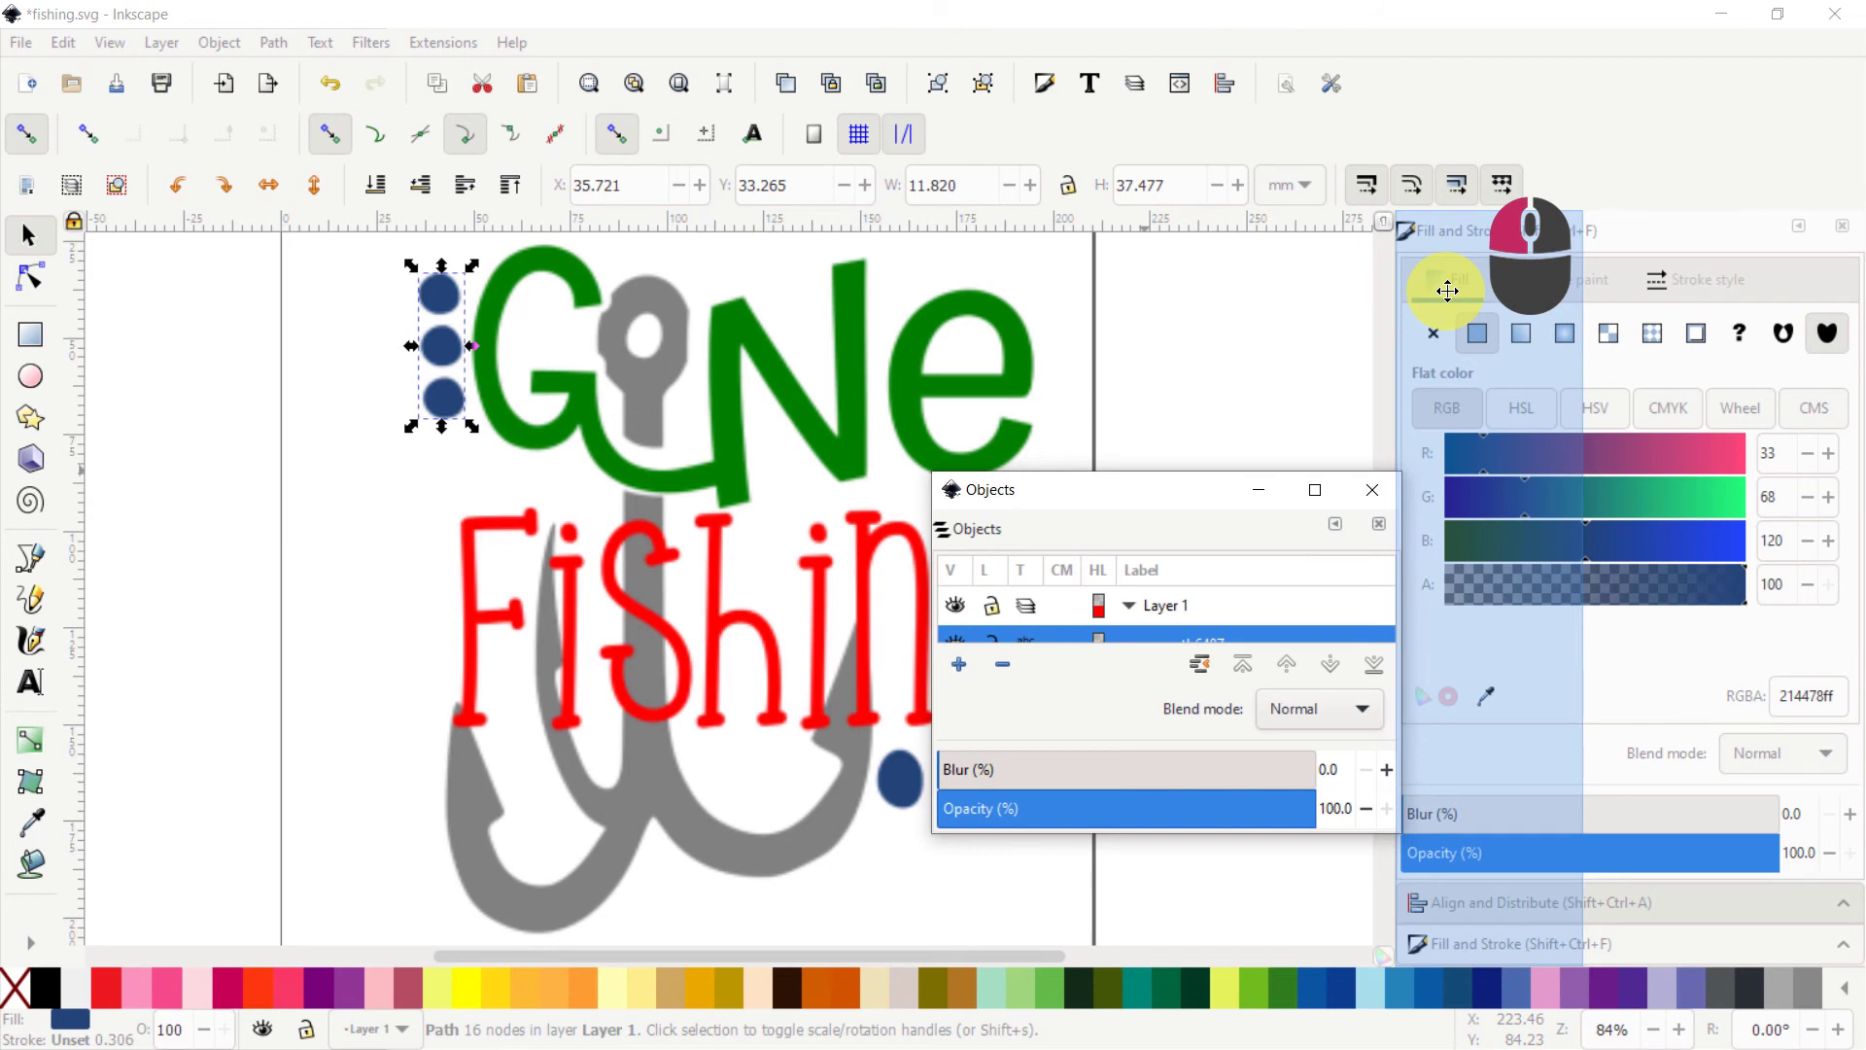
drag(1447, 291, 1447, 292)
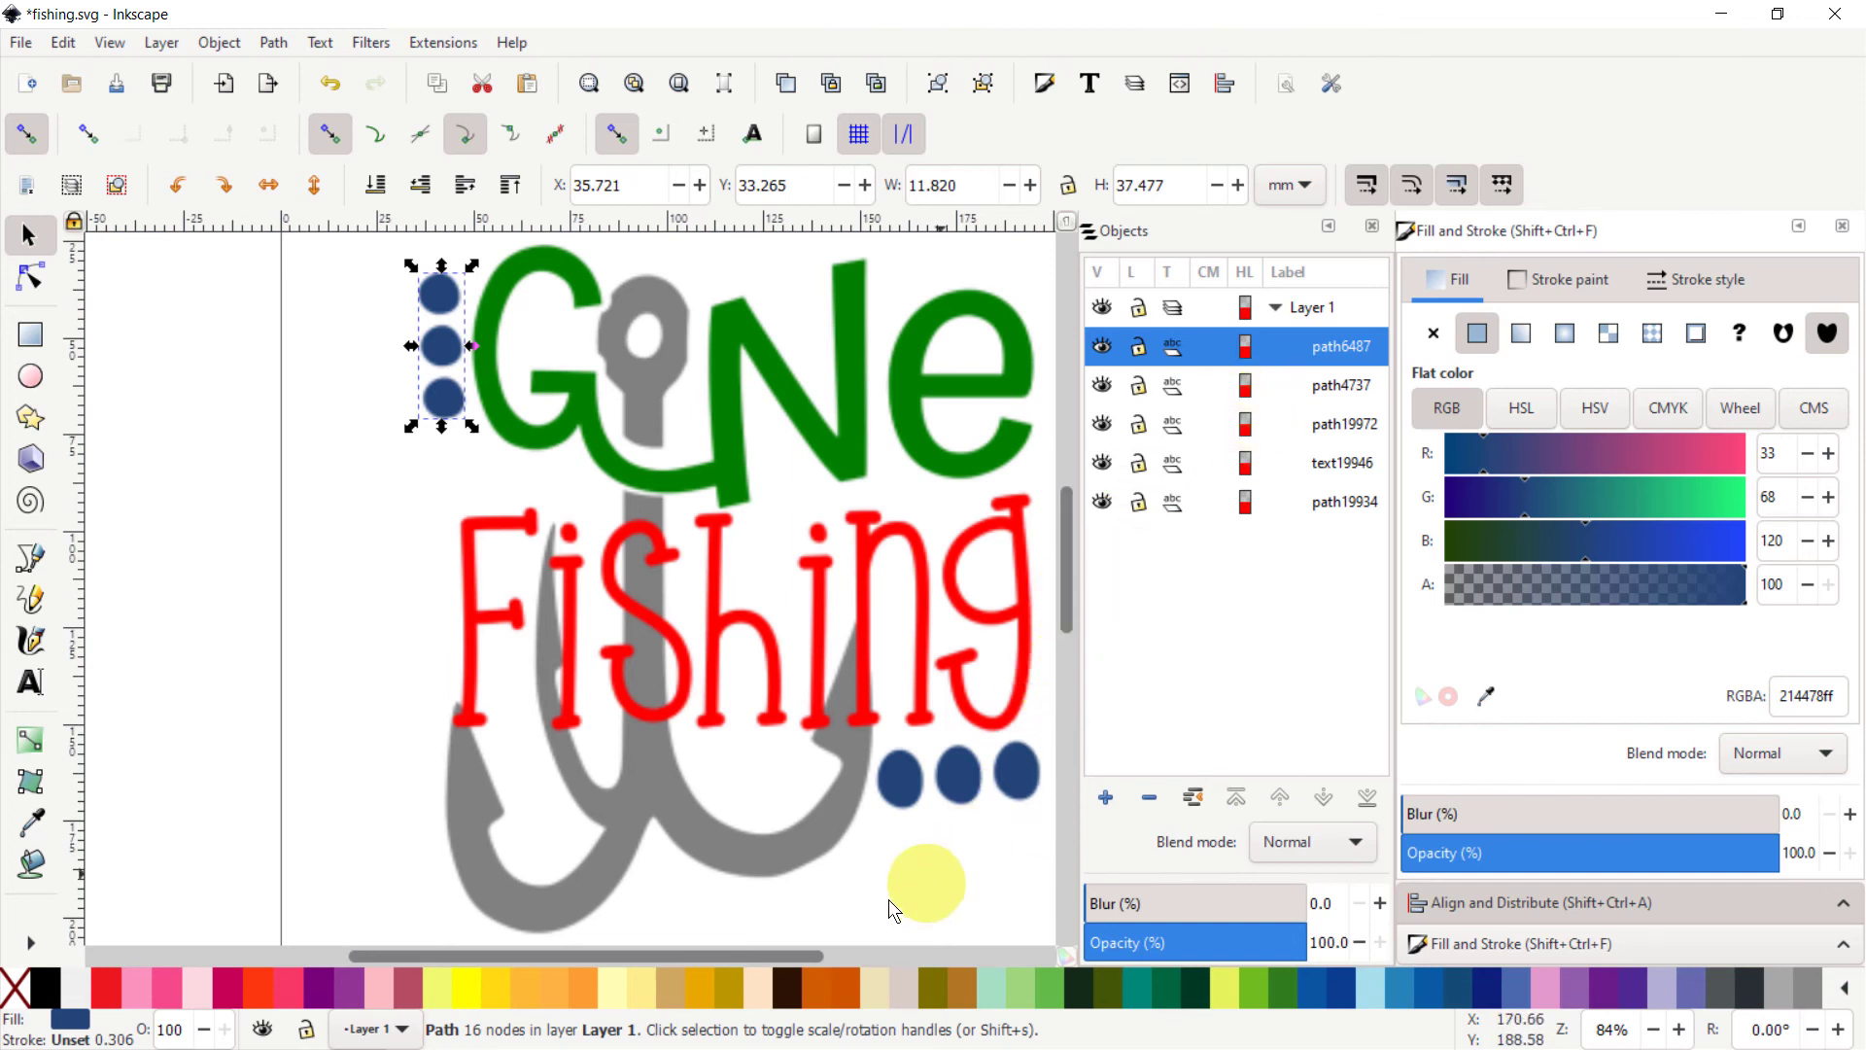
Step: Scroll and zoom the canvas out to about 49% to show the whole page
drag(653, 954, 721, 954)
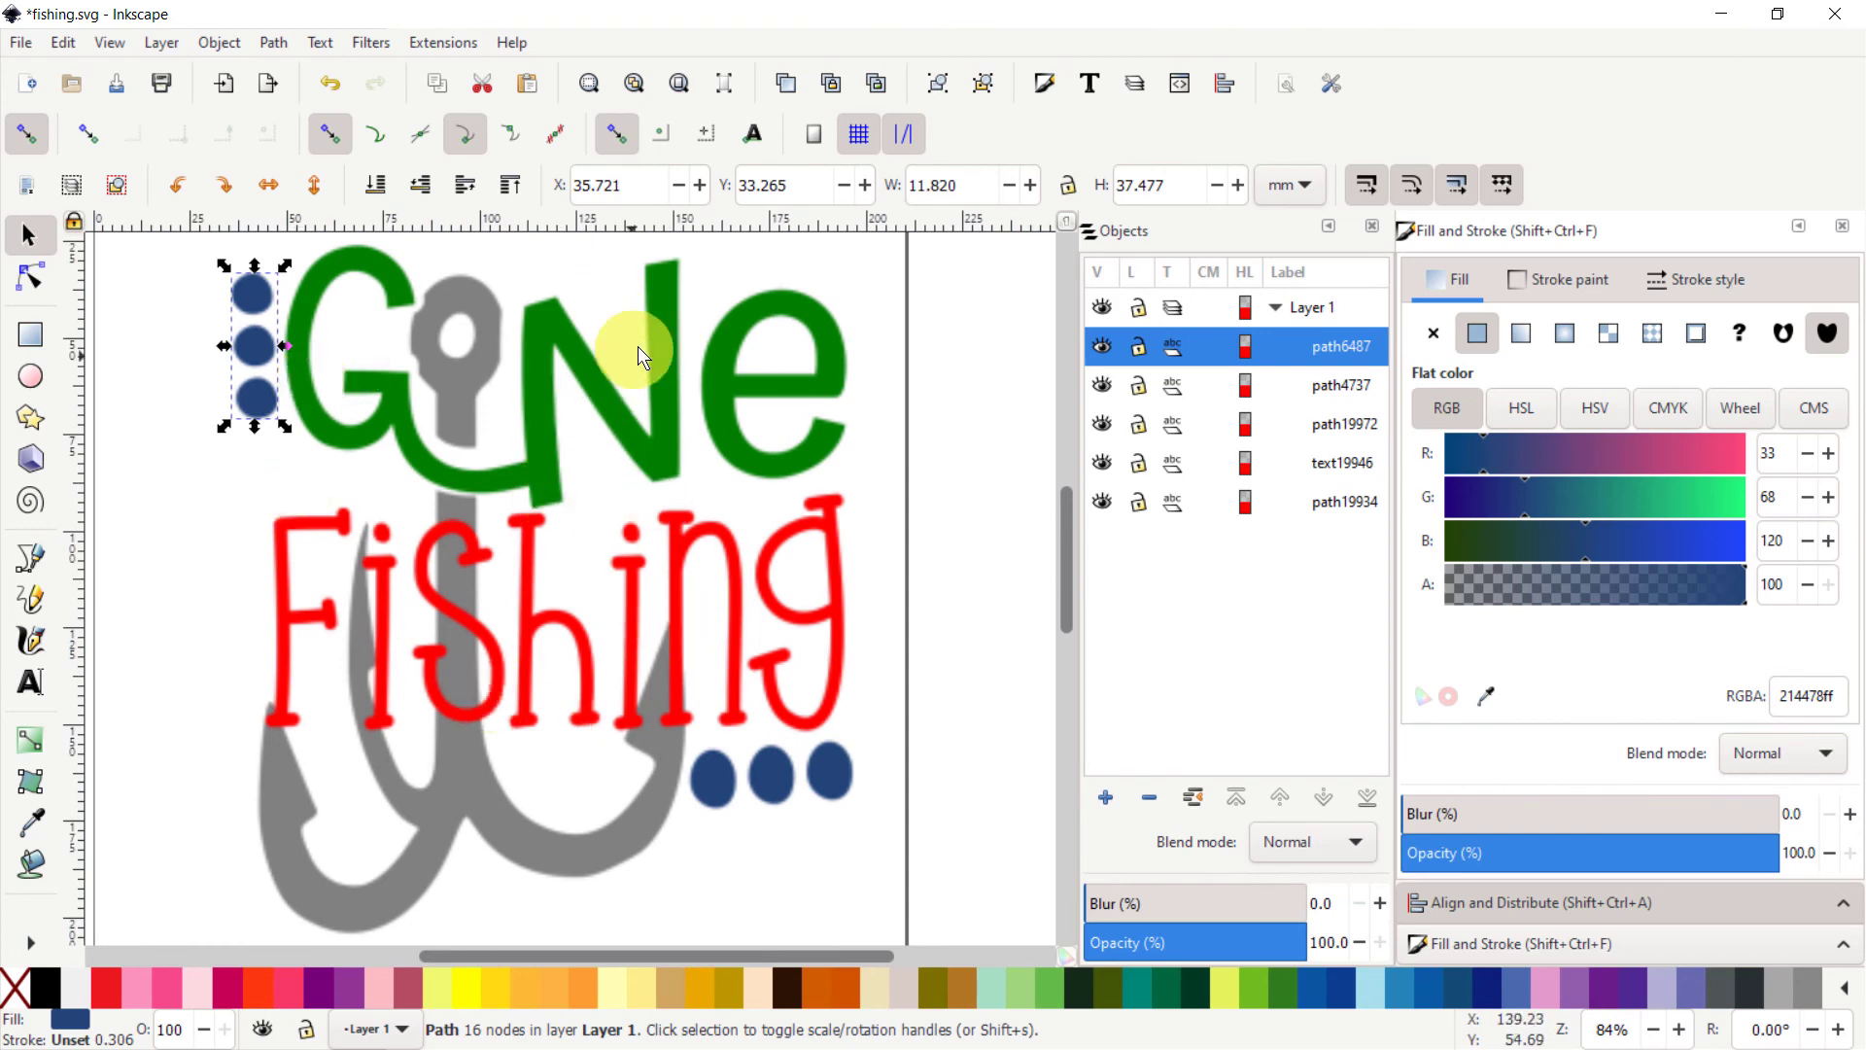
scroll(622, 466, down, 3)
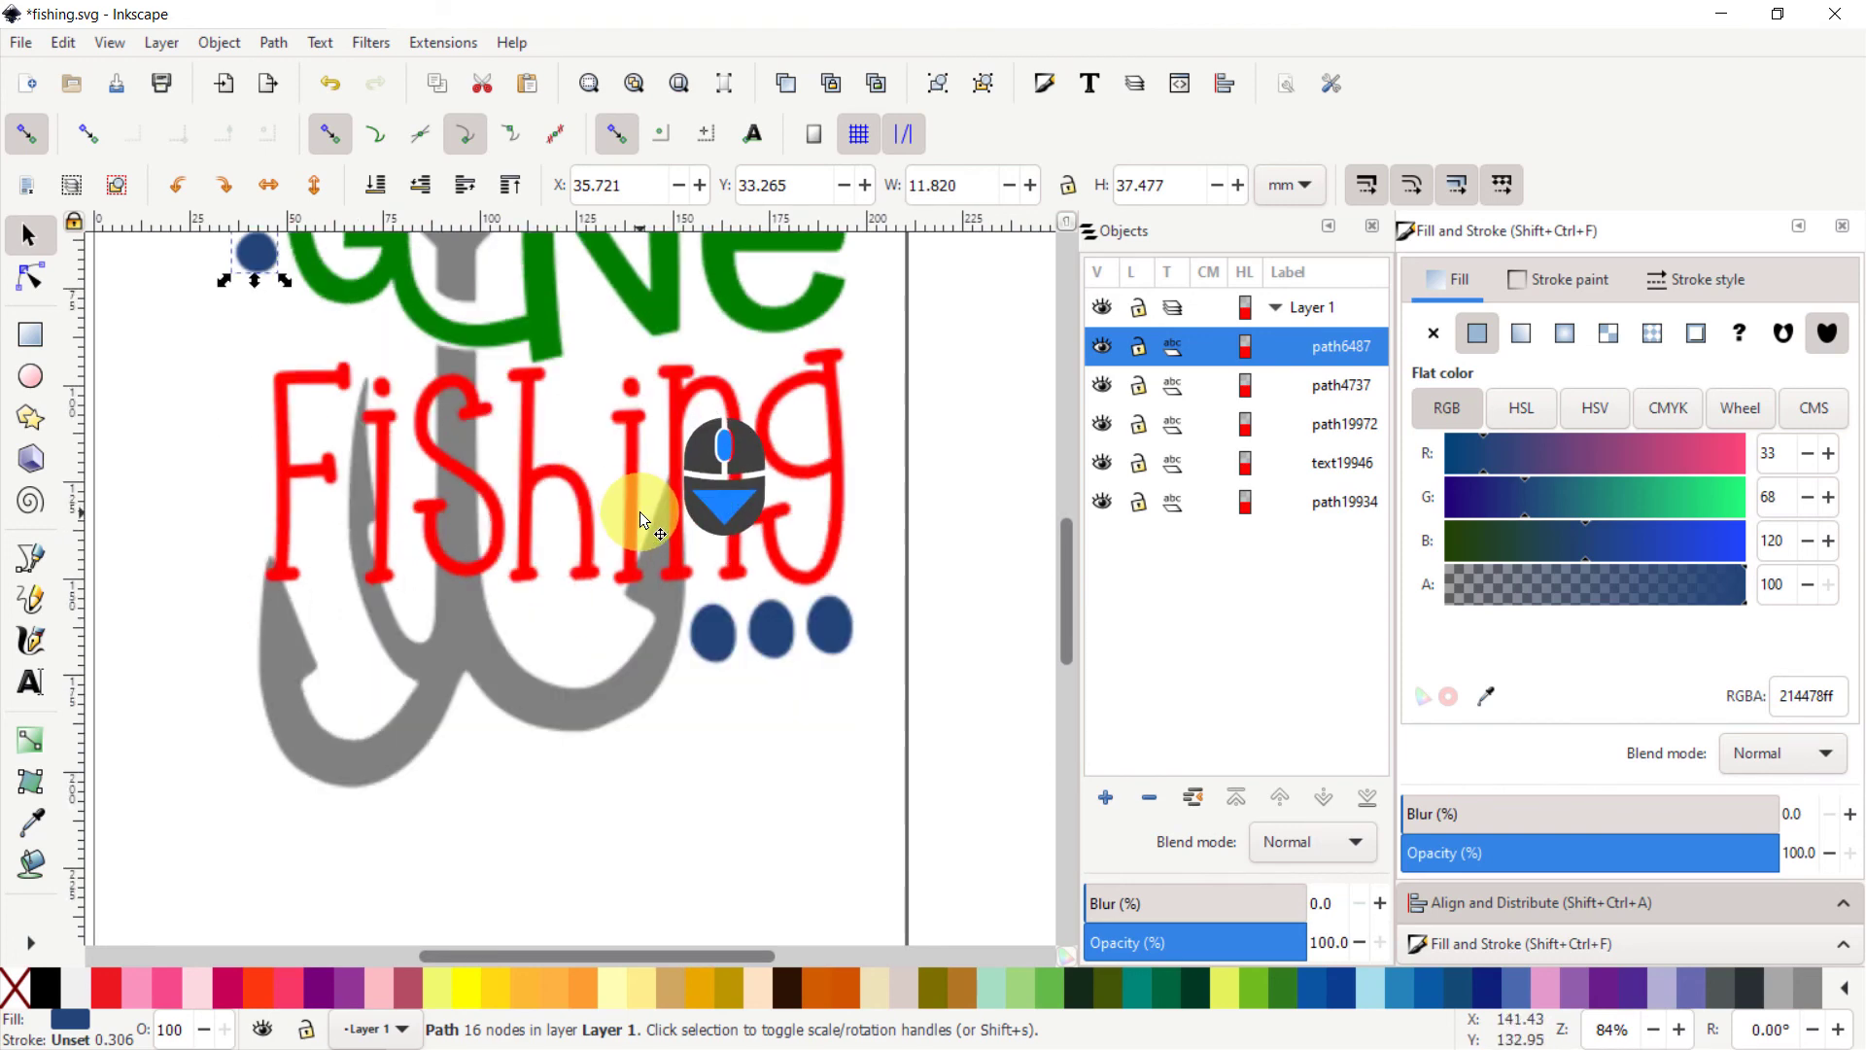
scroll(639, 511, down, 2)
scroll(640, 533, up, 2)
scroll(641, 535, down, 3)
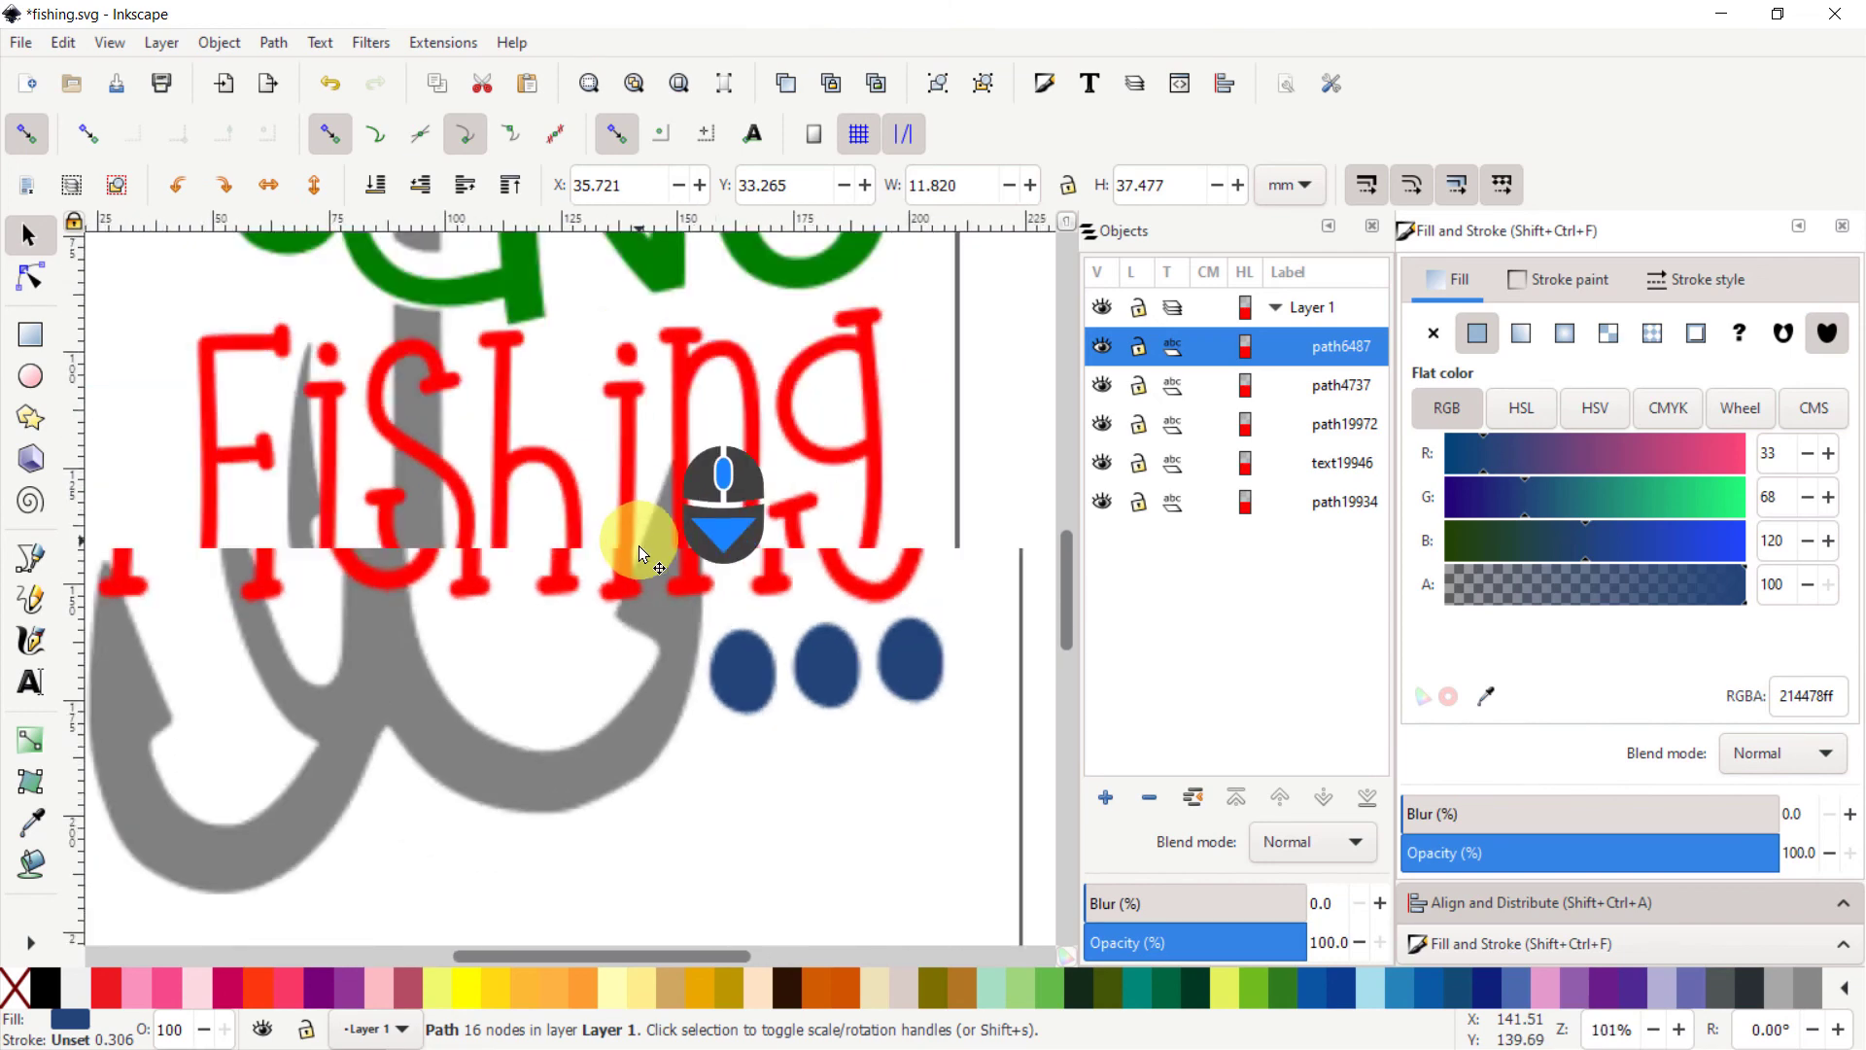
scroll(612, 482, up, 3)
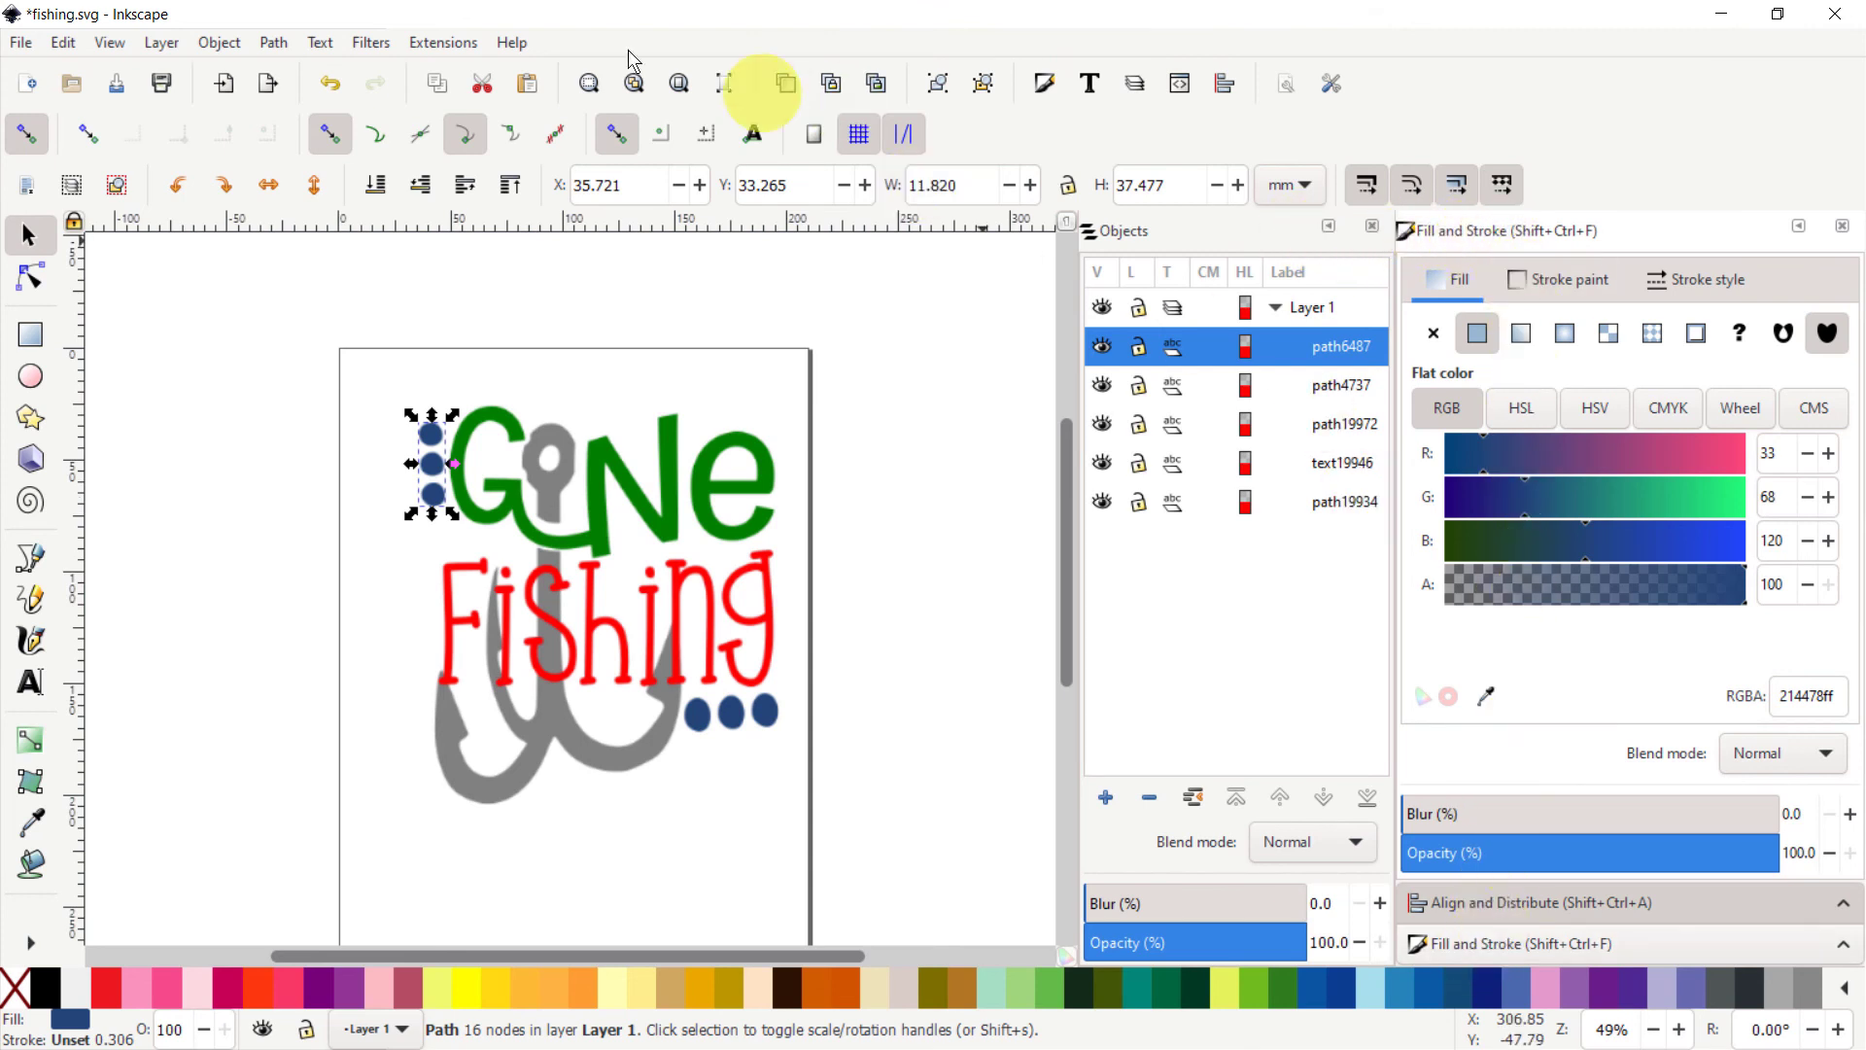
click(221, 43)
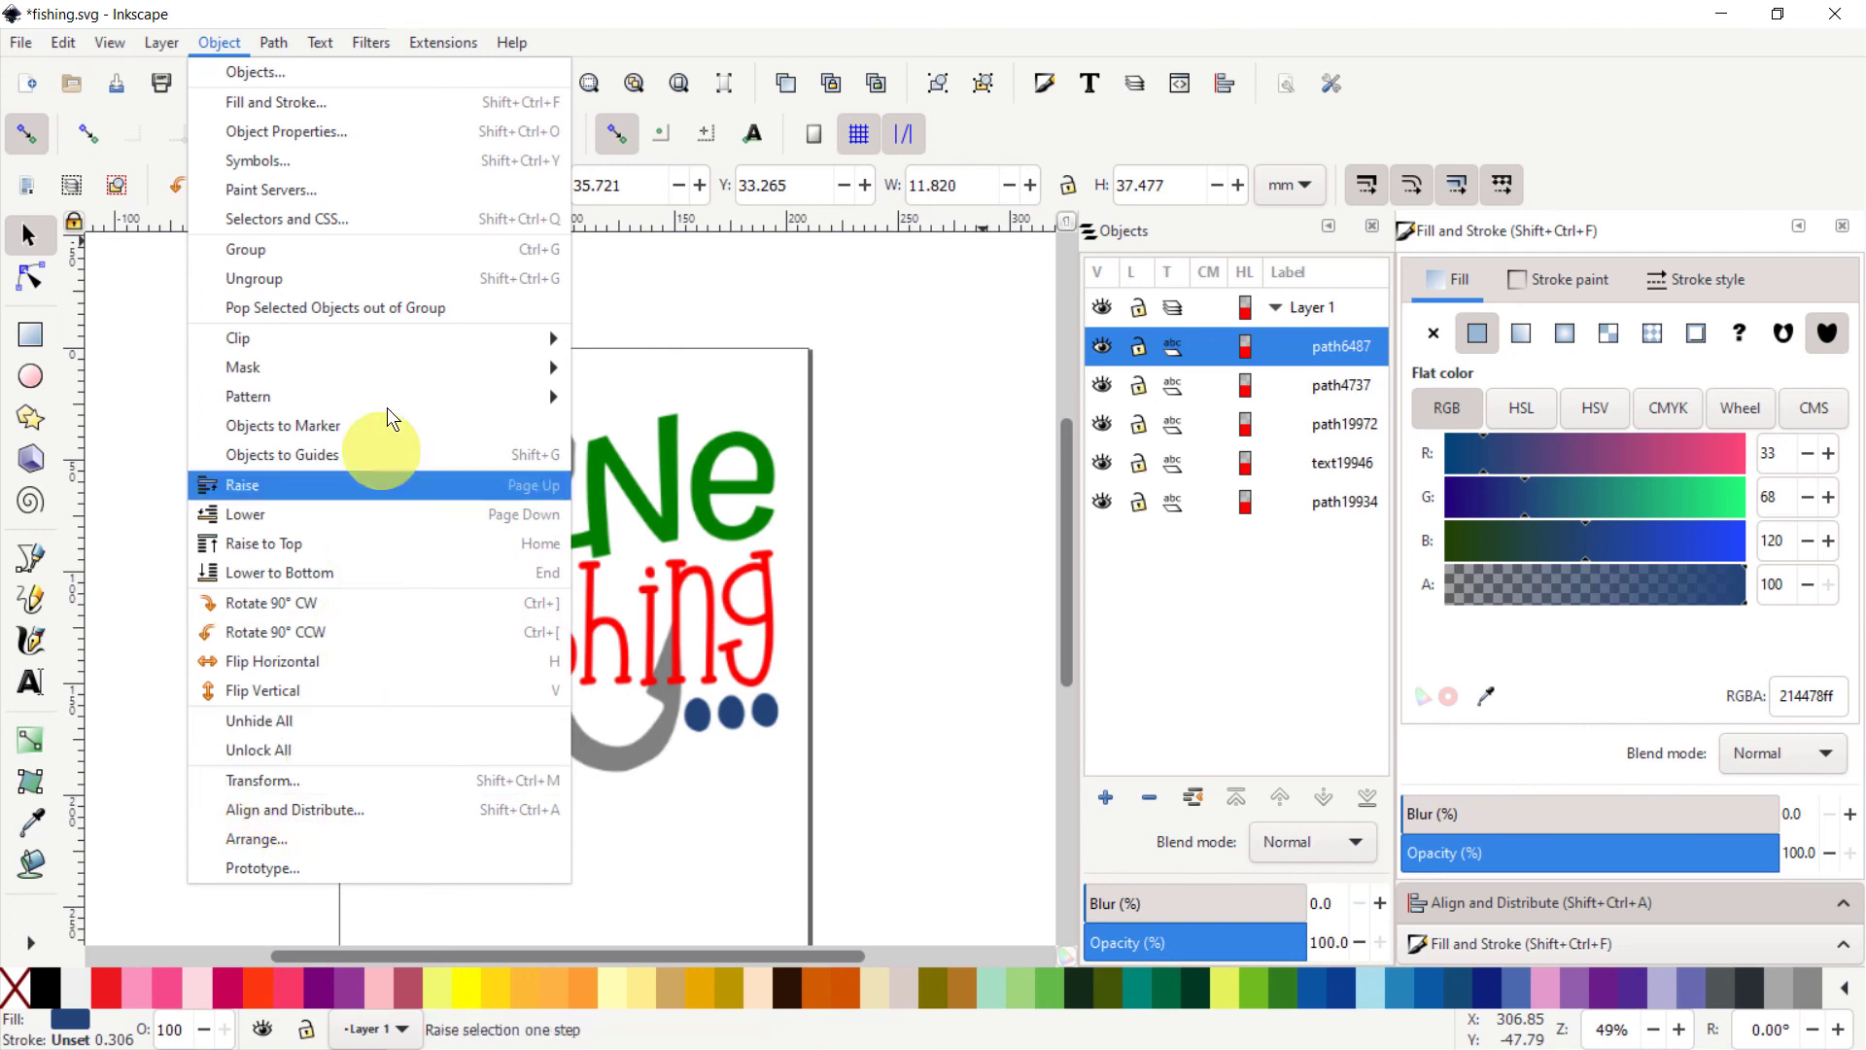
mouse_move(284, 49)
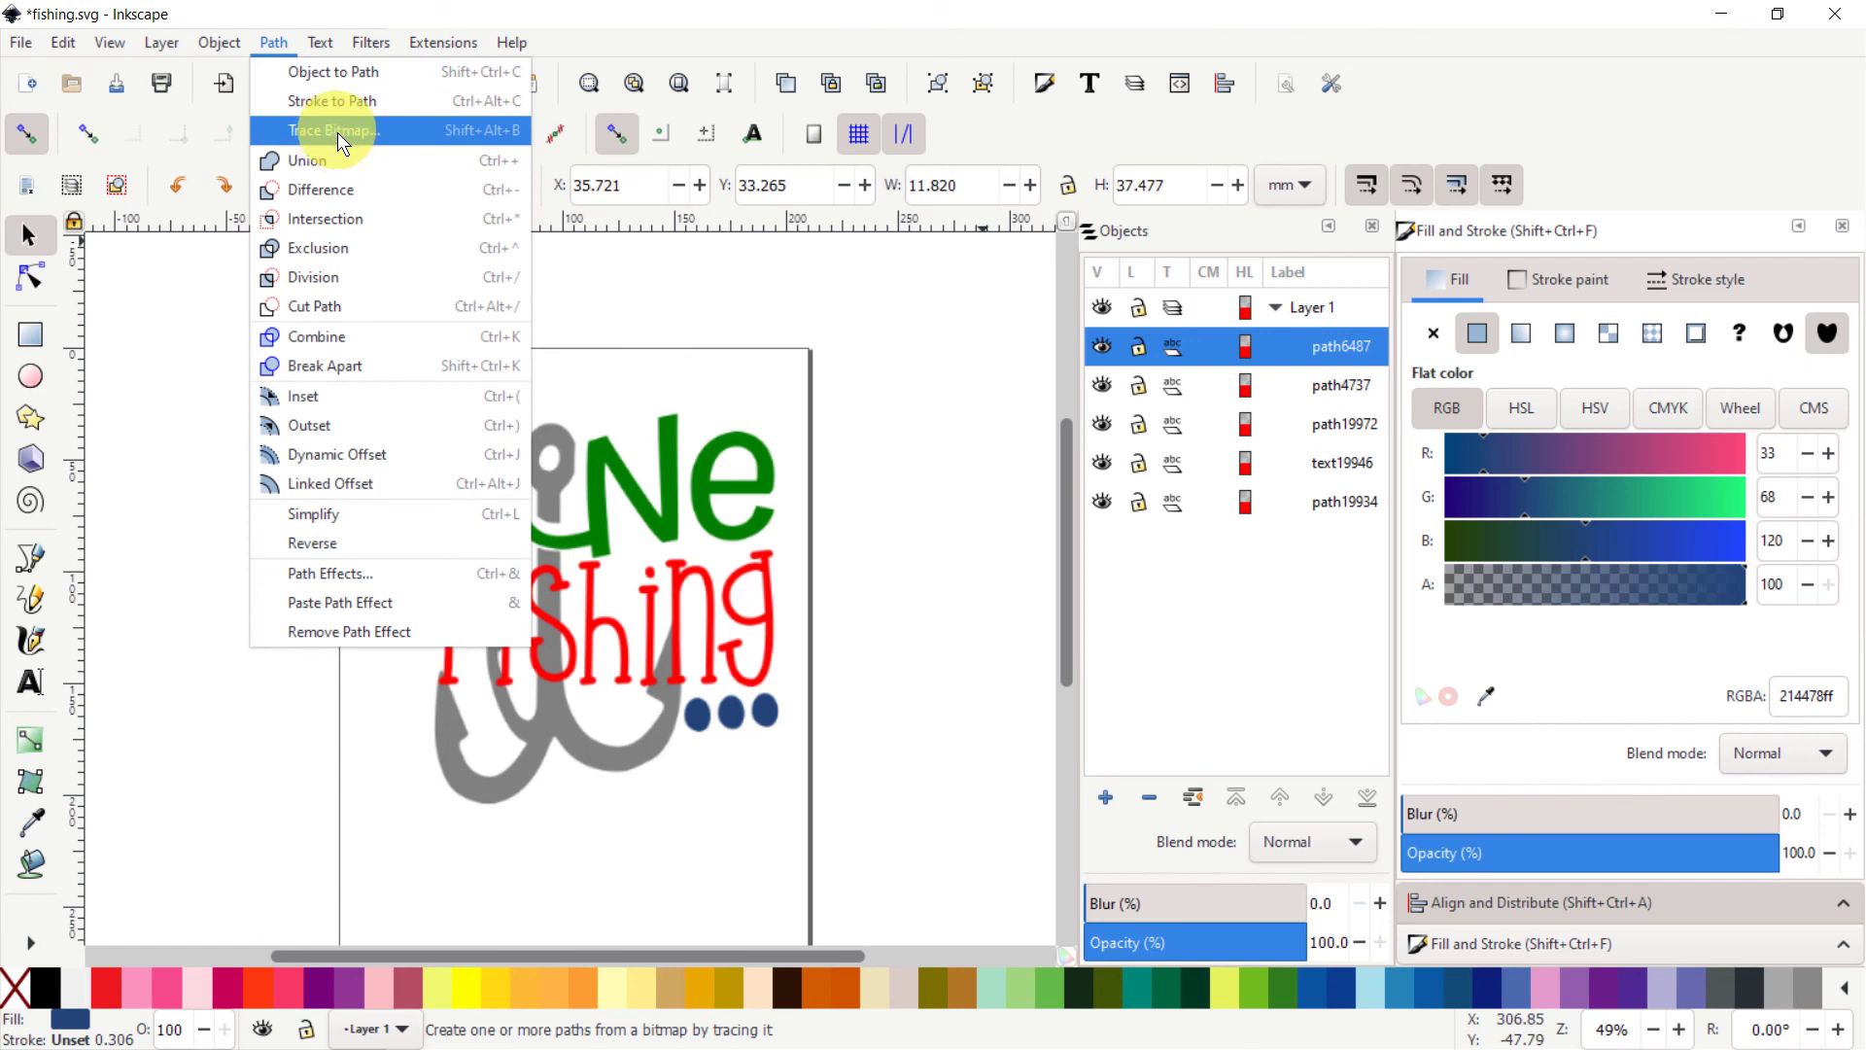
mouse_move(513, 42)
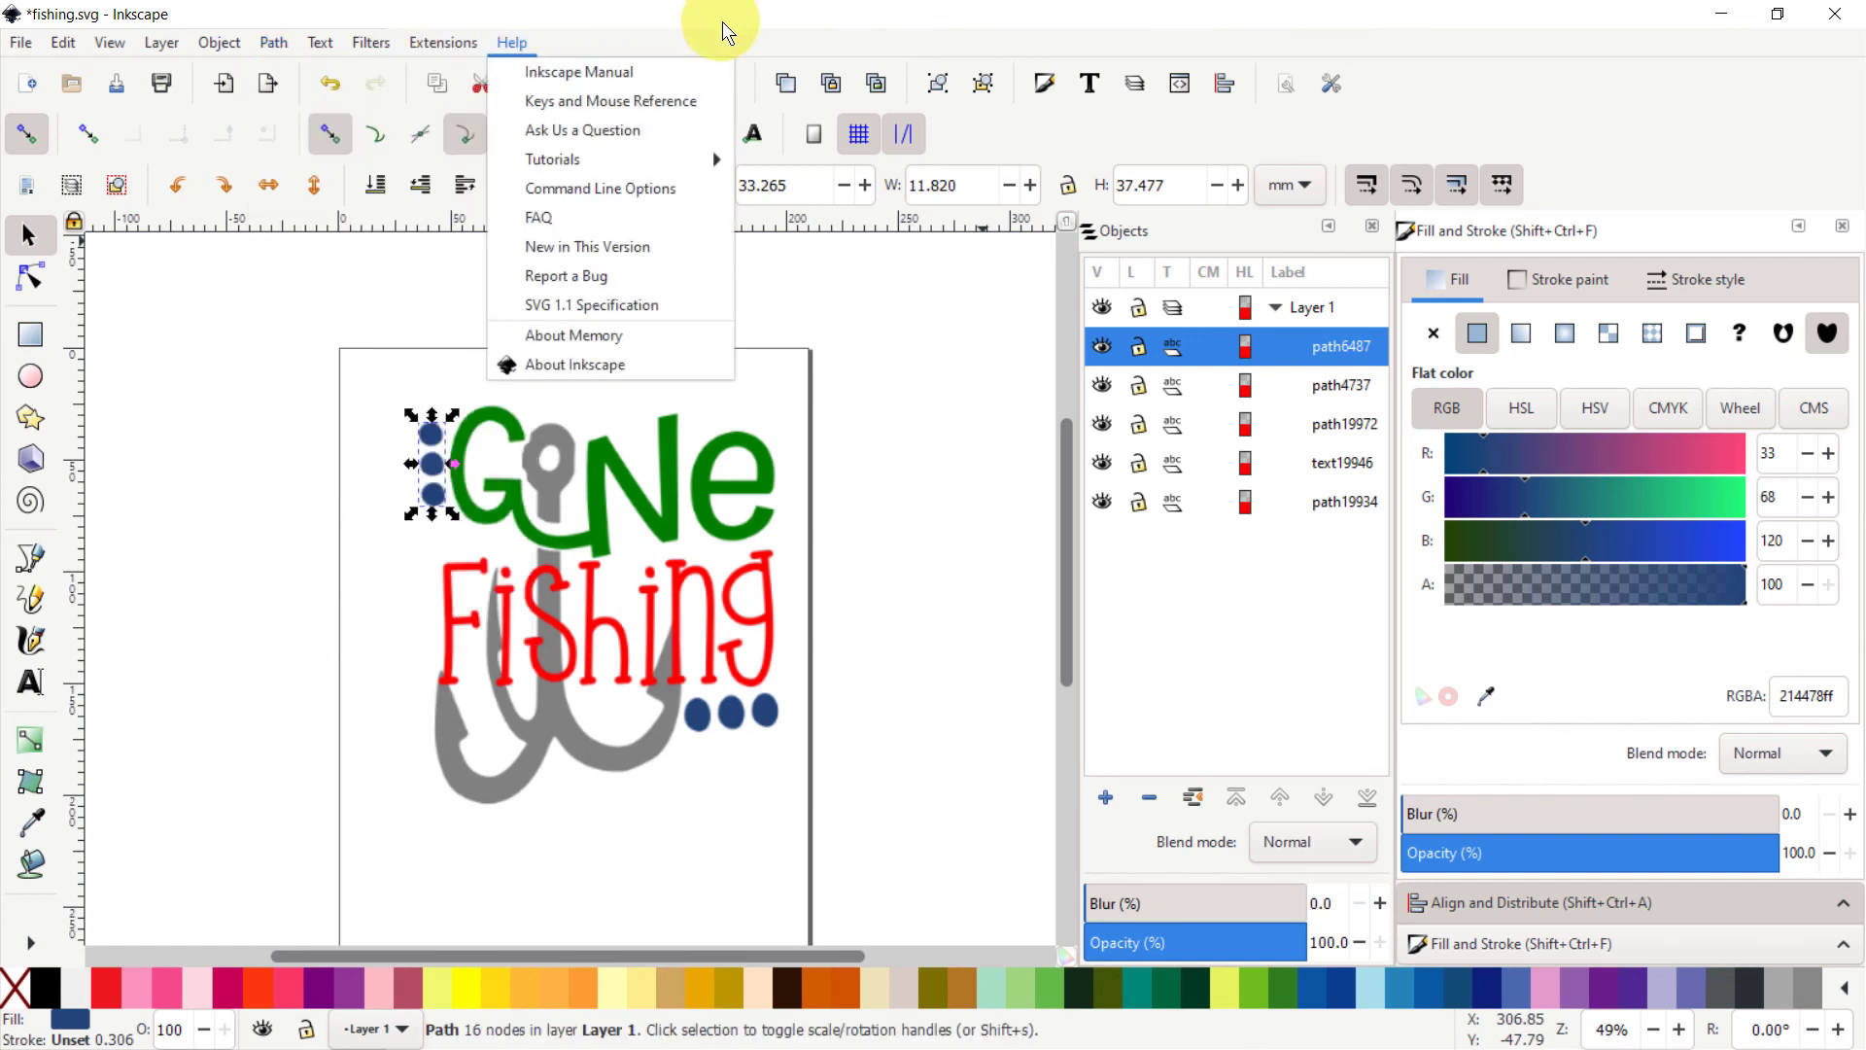
click(947, 440)
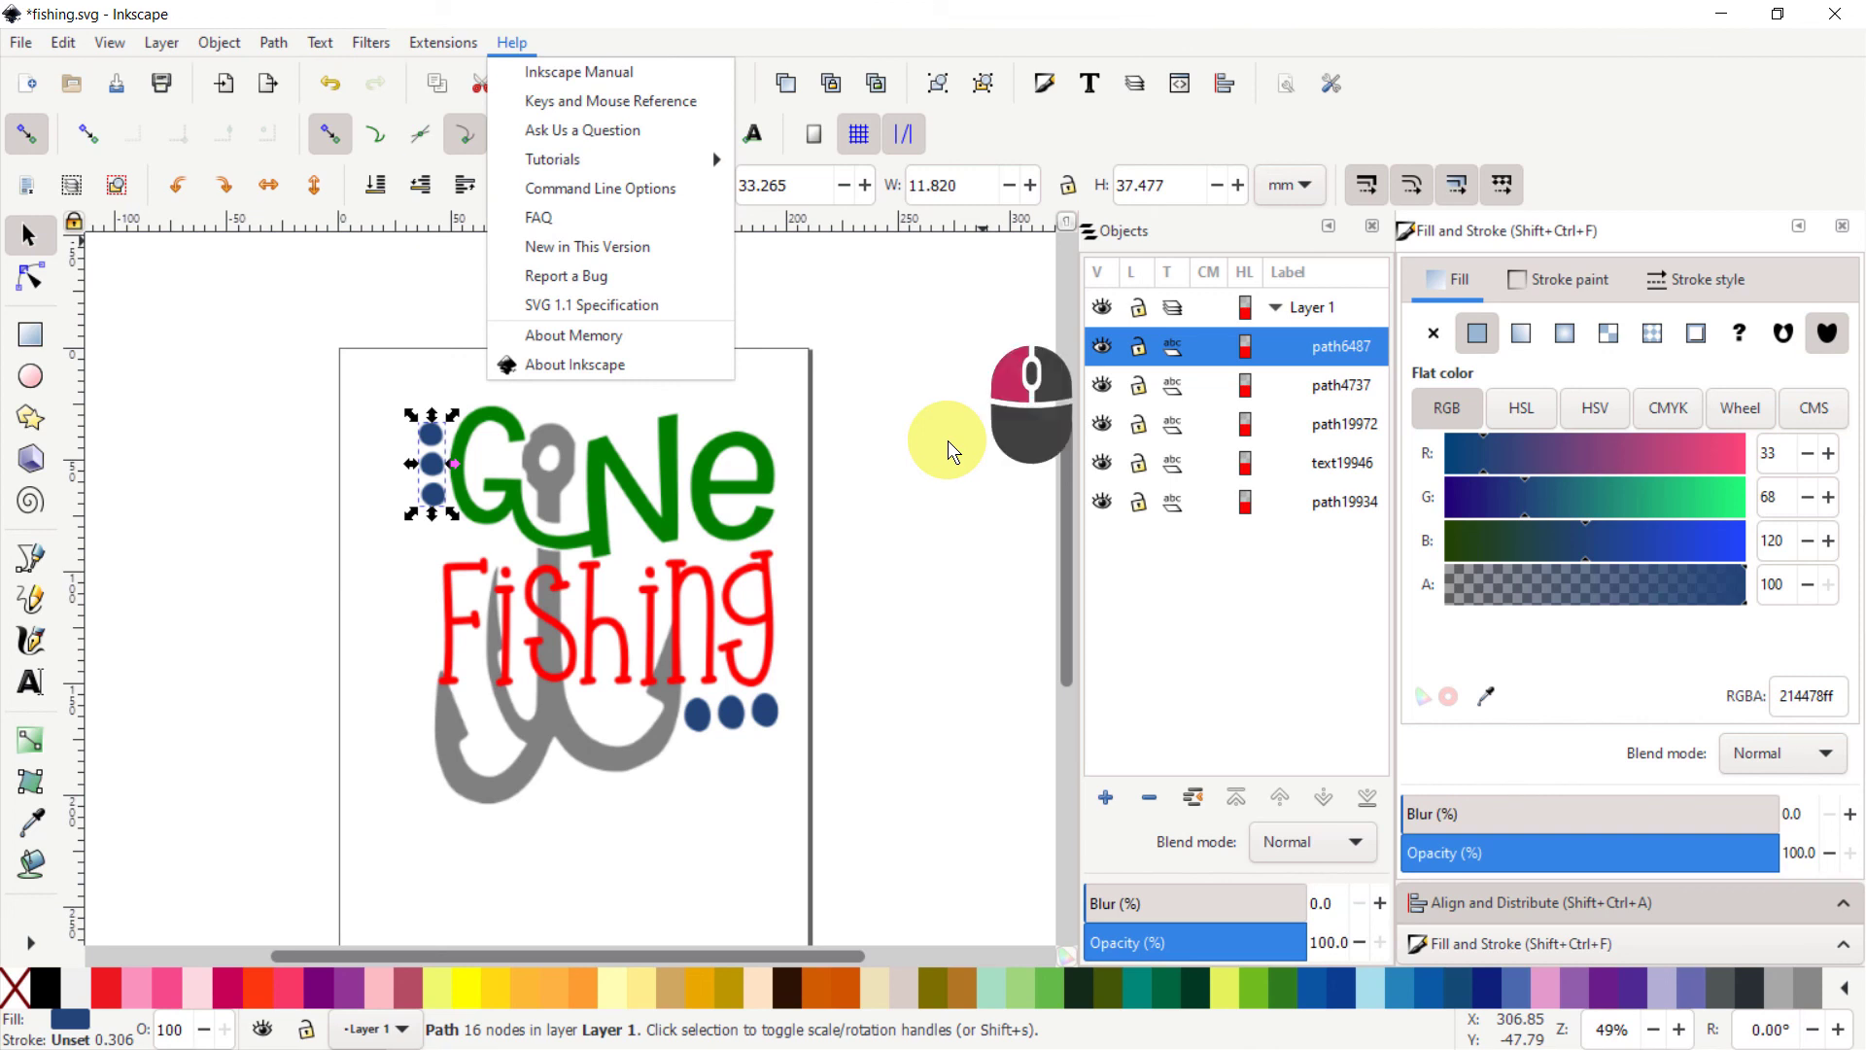